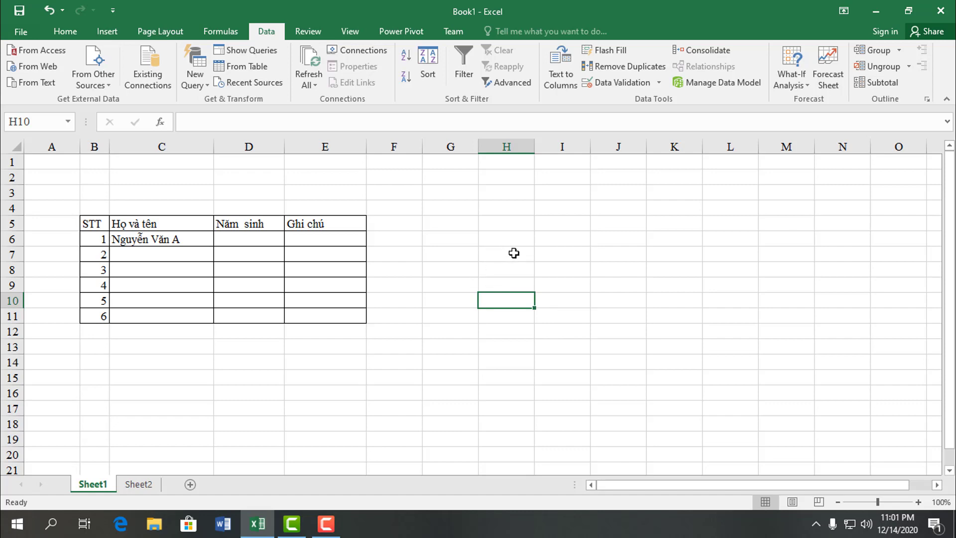
Open C6's name dropdown, then close it without choosing a name
{"action": "left_click", "coordinate": [199, 243]}
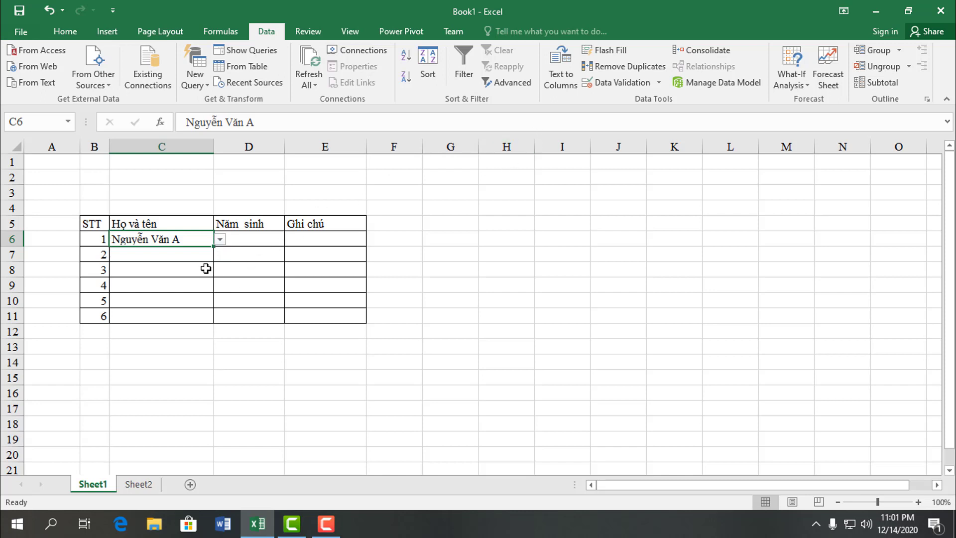
{"action": "left_click", "coordinate": [220, 242]}
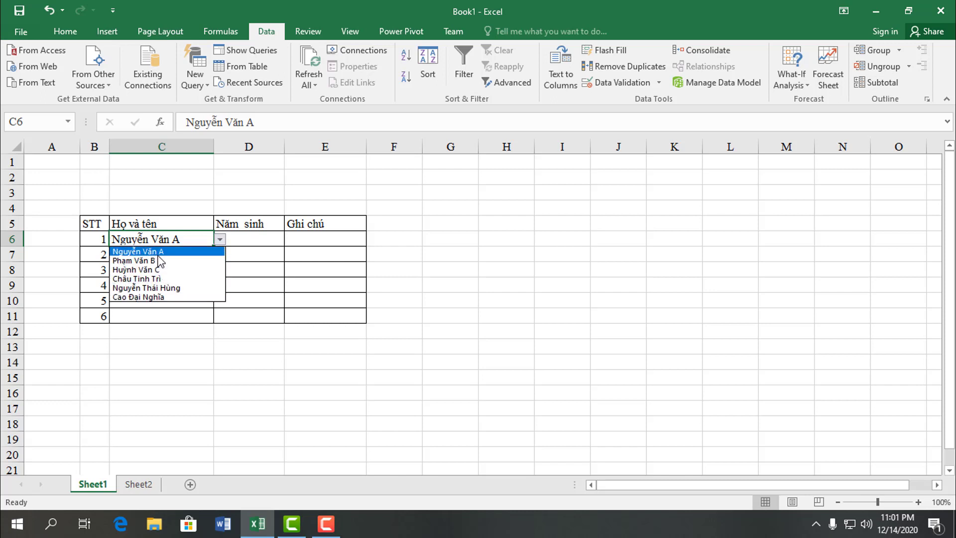
{"action": "left_click", "coordinate": [504, 233]}
Enter 'Cách 1: Thông thường' in H5 and 'Cách 2: Danh sách sổ thông minh' in H6
{"action": "left_click", "coordinate": [511, 225]}
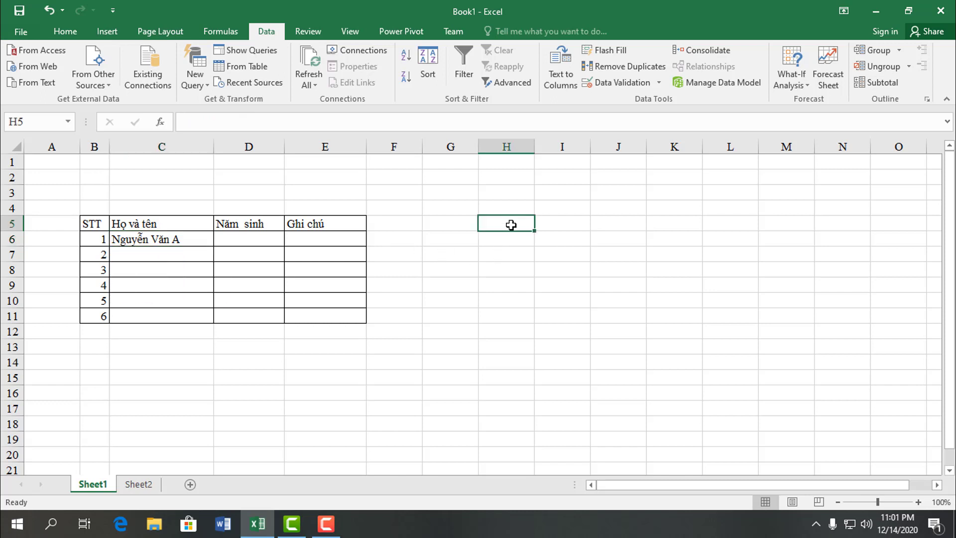
{"action": "type", "text": "Cách 1: Thôn"}
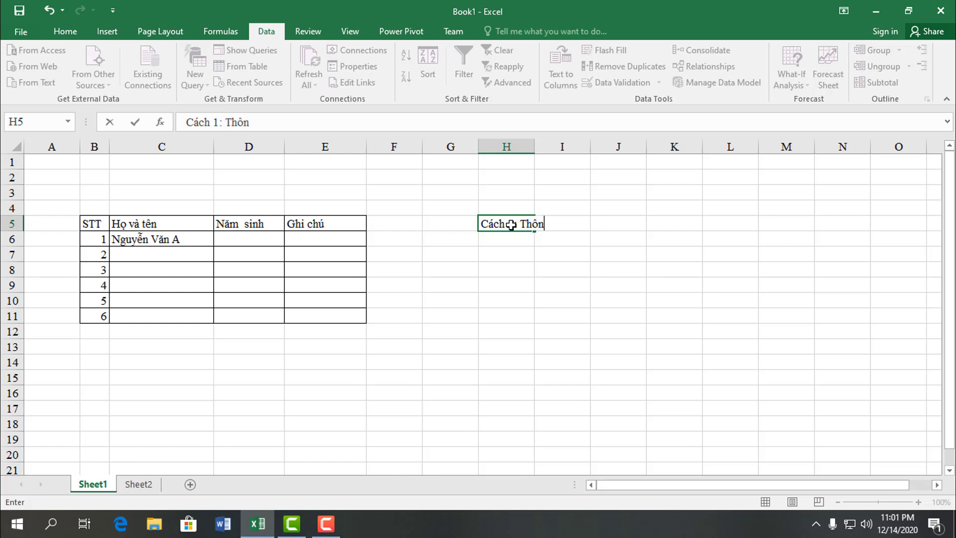
{"action": "type", "text": "g th"}
{"action": "type", "text": "fng"}
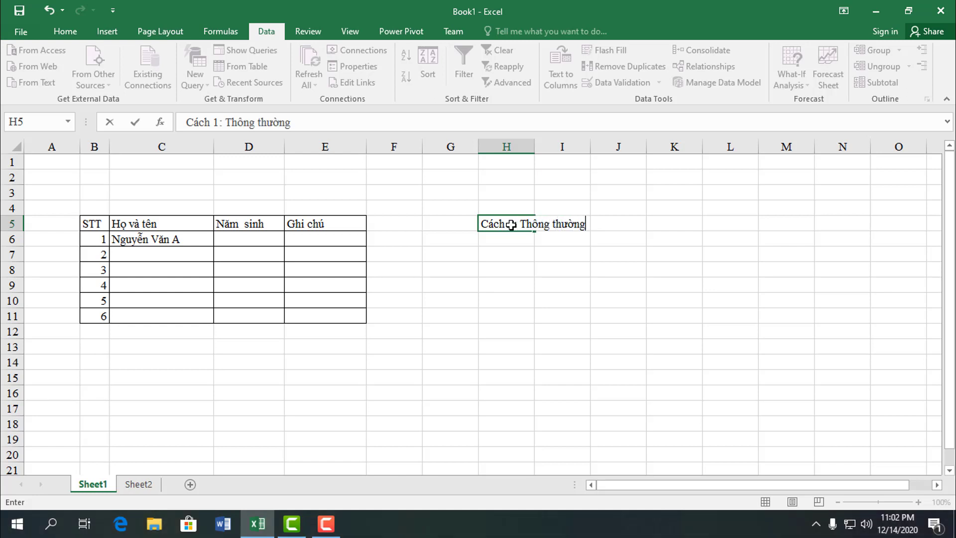
{"action": "key", "text": "Return"}
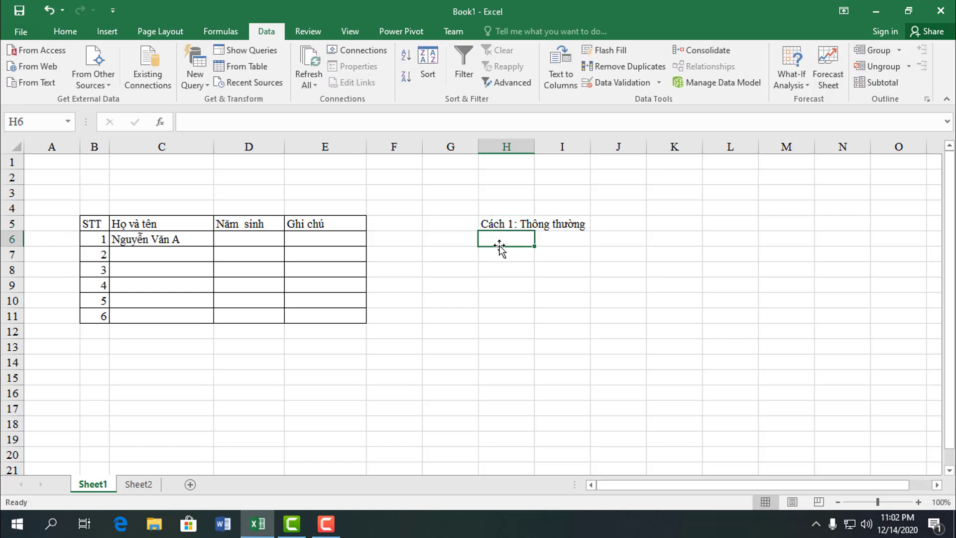
{"action": "type", "text": "Cacs"}
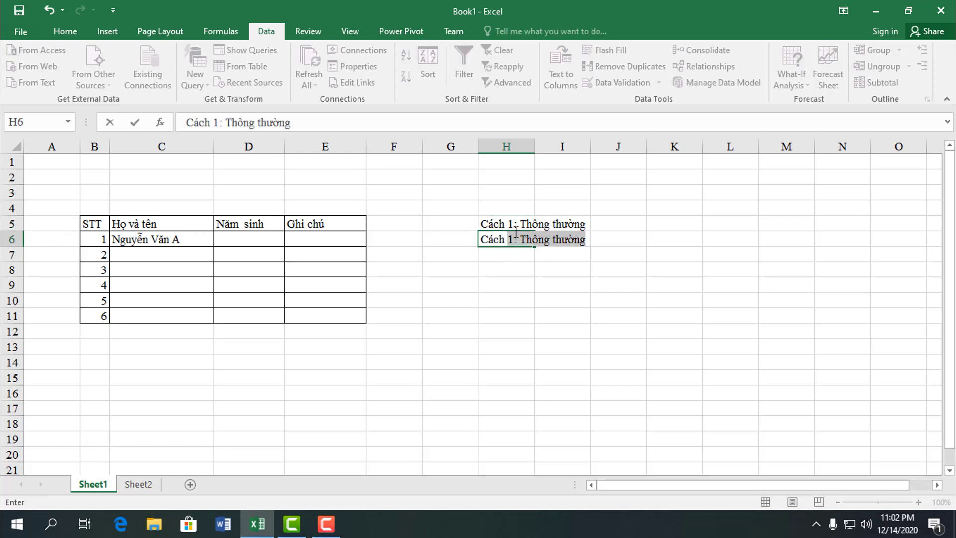
{"action": "type", "text": "2: Da"}
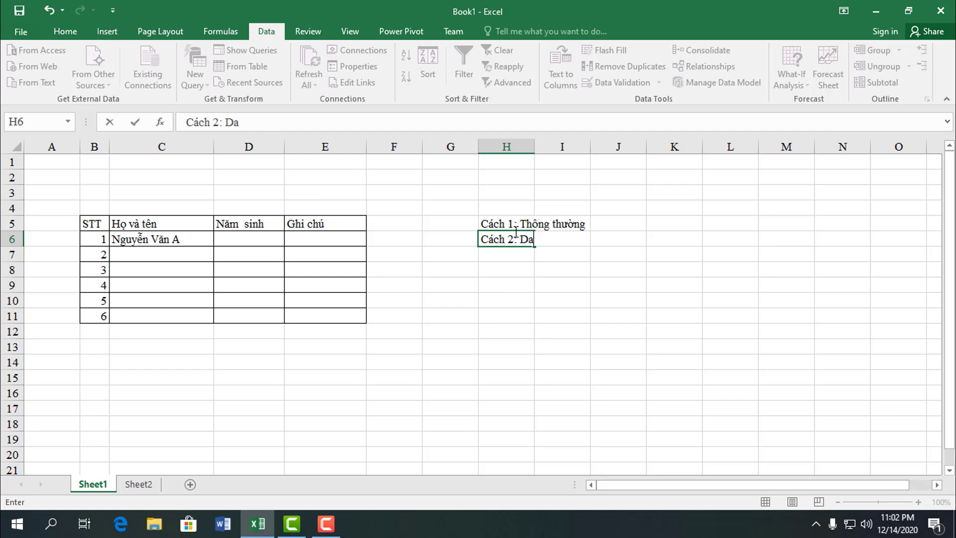
{"action": "type", "text": "nh s"}
{"action": "type", "text": "ách s"}
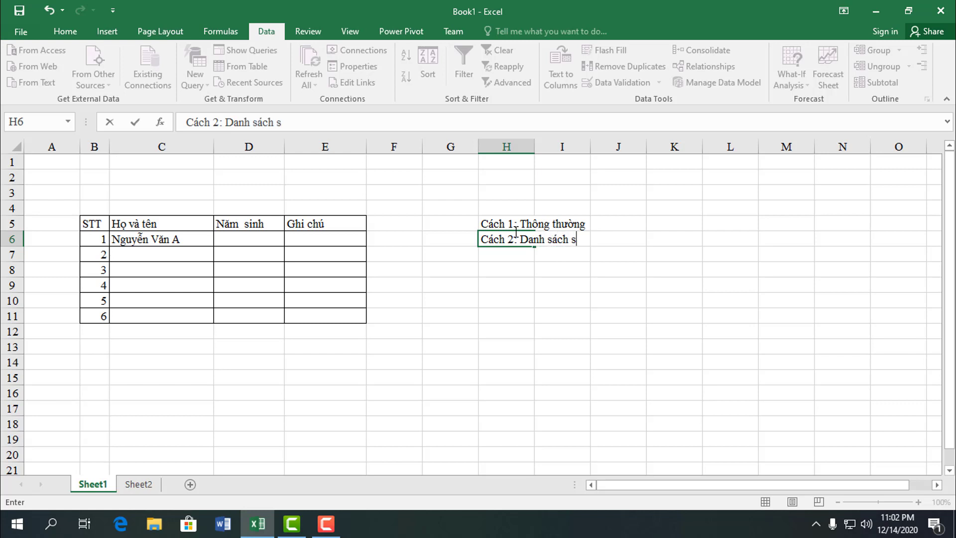
{"action": "type", "text": "ổ thông minh"}
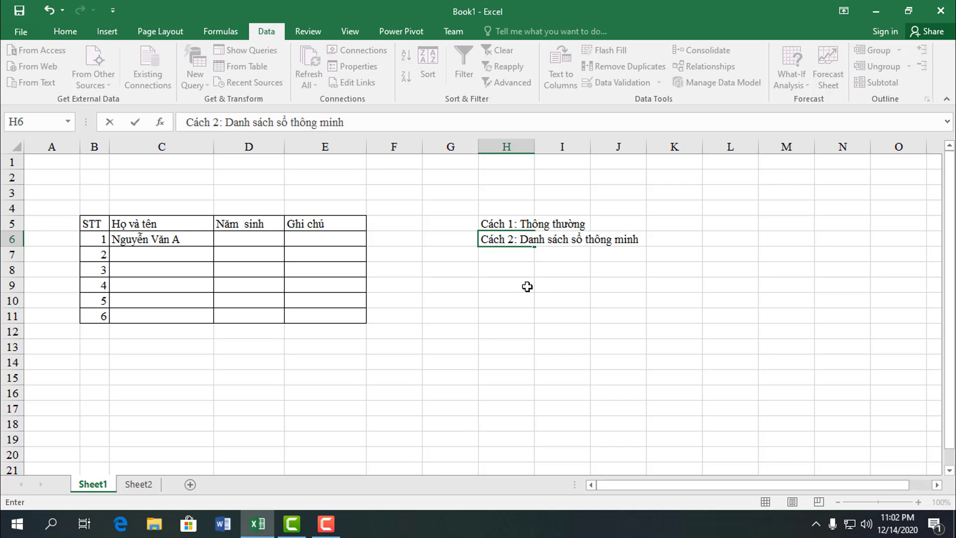
{"action": "key", "text": "Return"}
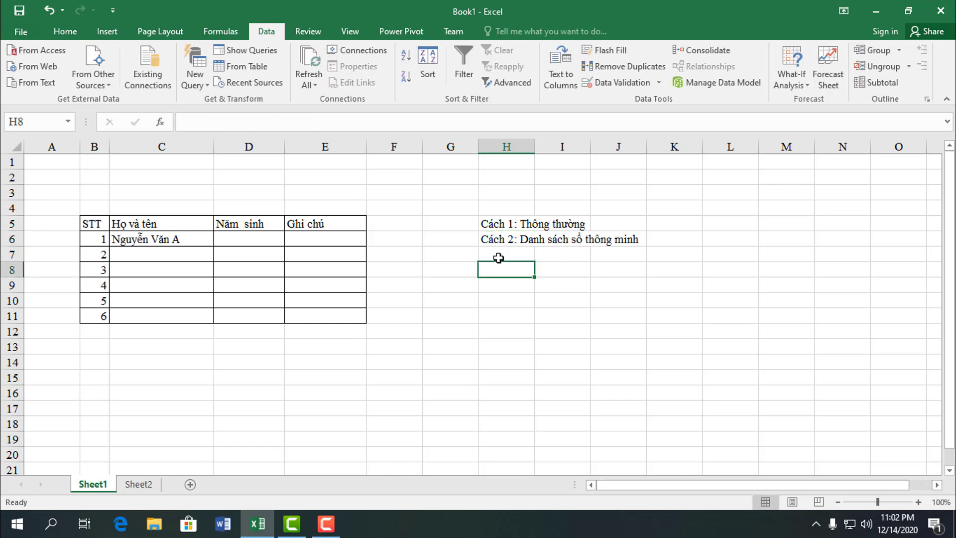
Choose the second listed name in C6 and in C7 from their dropdowns
{"action": "left_click", "coordinate": [200, 244]}
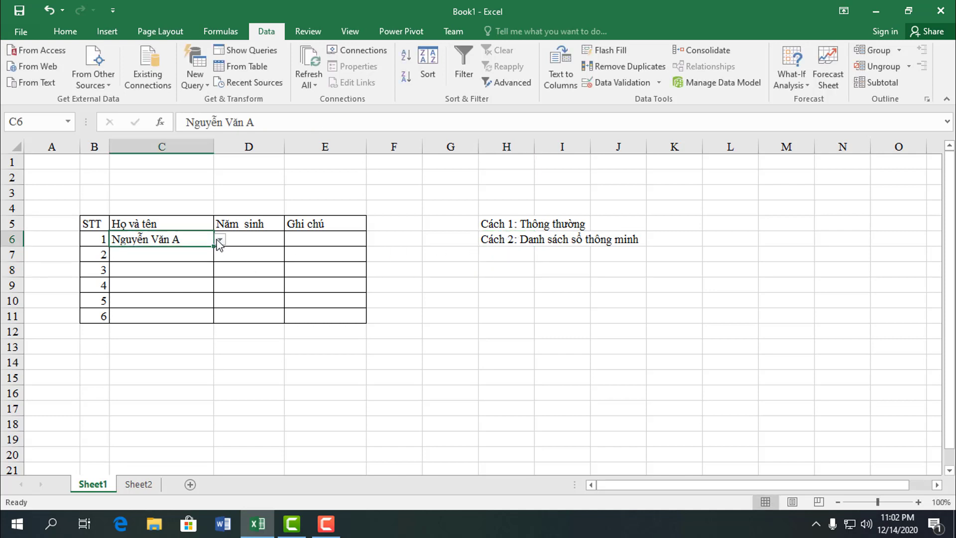
{"action": "left_click", "coordinate": [220, 240]}
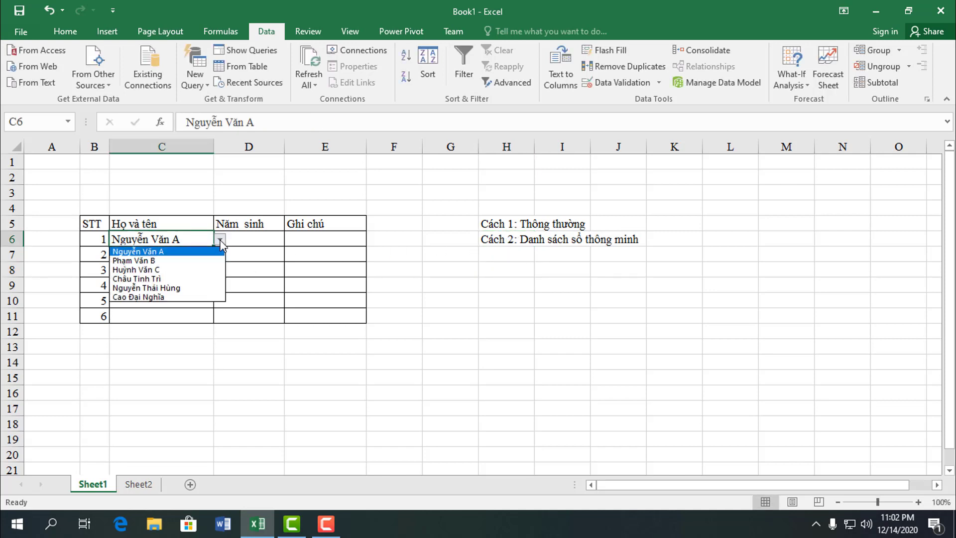
{"action": "left_click", "coordinate": [141, 262]}
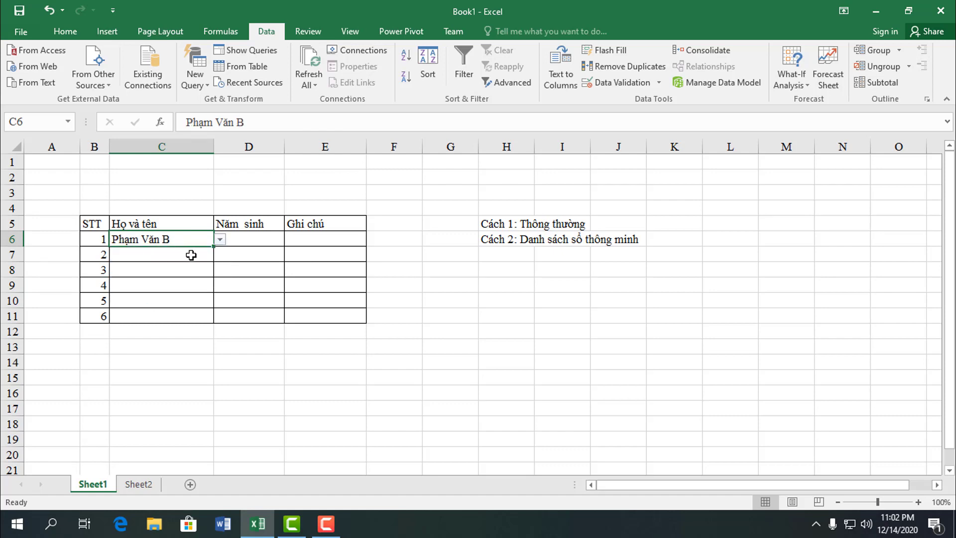
{"action": "left_click", "coordinate": [192, 255]}
{"action": "left_click", "coordinate": [221, 256]}
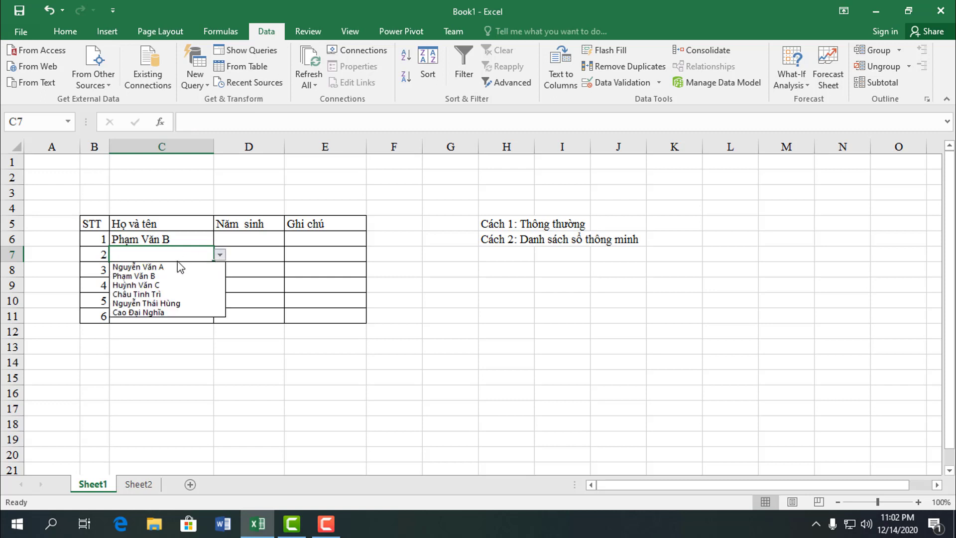
{"action": "left_click", "coordinate": [148, 278]}
Change C7 to the third listed name instead
{"action": "left_click", "coordinate": [210, 271]}
{"action": "left_click", "coordinate": [220, 270]}
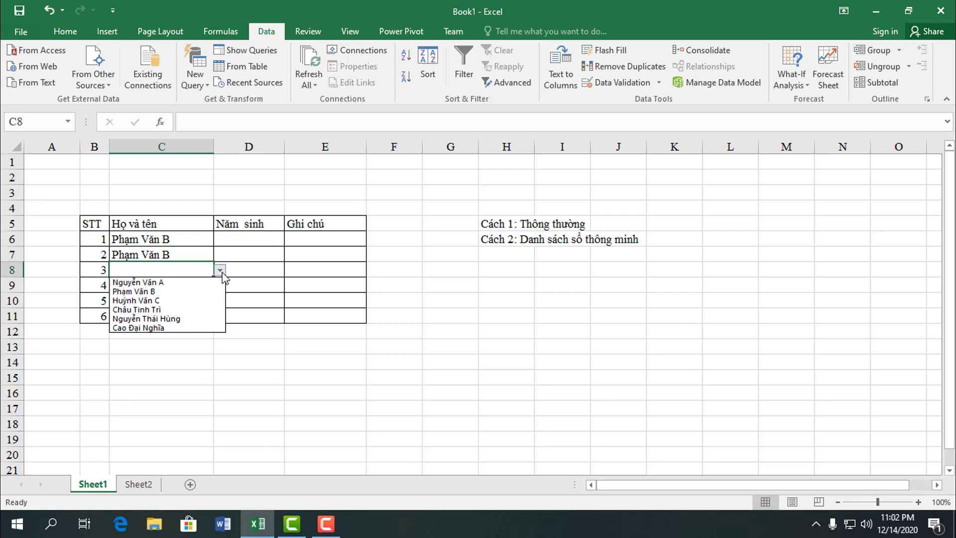
{"action": "left_click", "coordinate": [191, 259]}
{"action": "left_click", "coordinate": [211, 255]}
{"action": "left_click", "coordinate": [220, 255]}
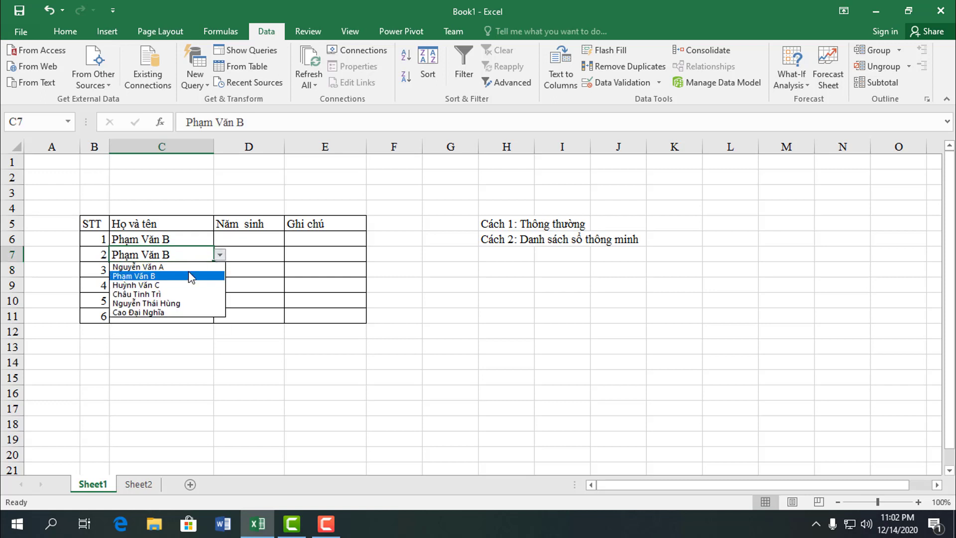
Fill C8 and C9 with the fourth and fifth listed names
{"action": "left_click", "coordinate": [200, 284]}
{"action": "left_click", "coordinate": [207, 270]}
{"action": "left_click", "coordinate": [220, 270]}
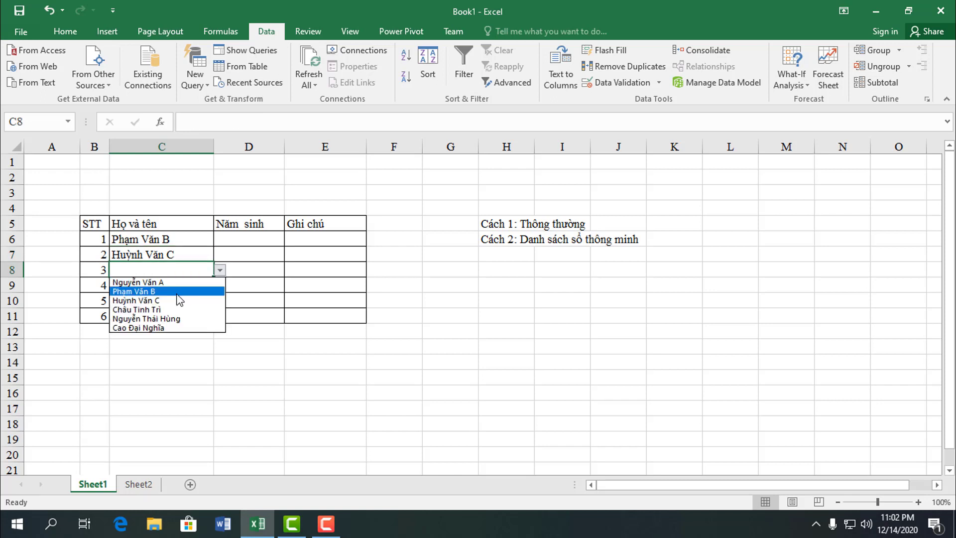
{"action": "left_click", "coordinate": [167, 311]}
{"action": "left_click", "coordinate": [209, 288]}
{"action": "left_click", "coordinate": [219, 286]}
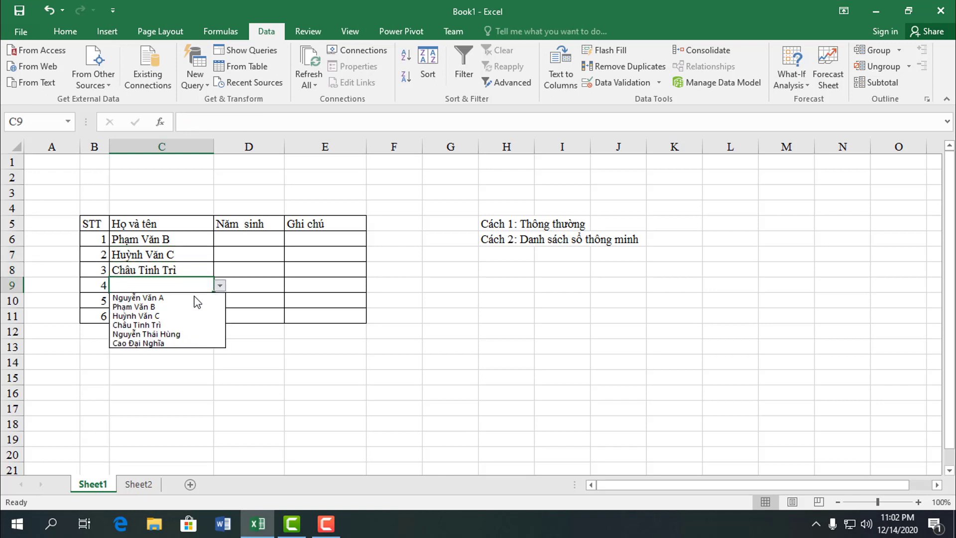
Fill C10 and C11 with the sixth and first listed names
{"action": "left_click", "coordinate": [160, 338]}
{"action": "left_click", "coordinate": [197, 304]}
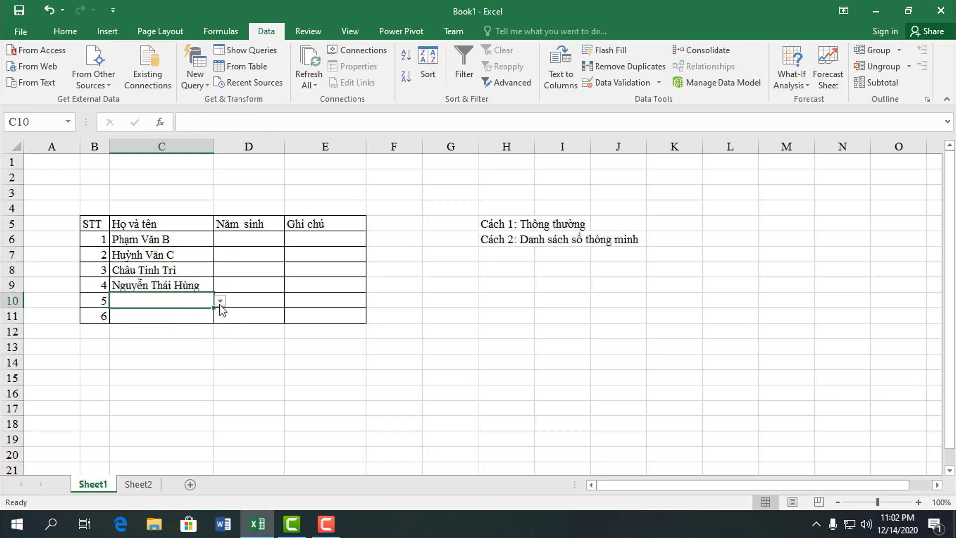
{"action": "left_click", "coordinate": [220, 301]}
{"action": "left_click", "coordinate": [145, 367]}
{"action": "left_click", "coordinate": [193, 317]}
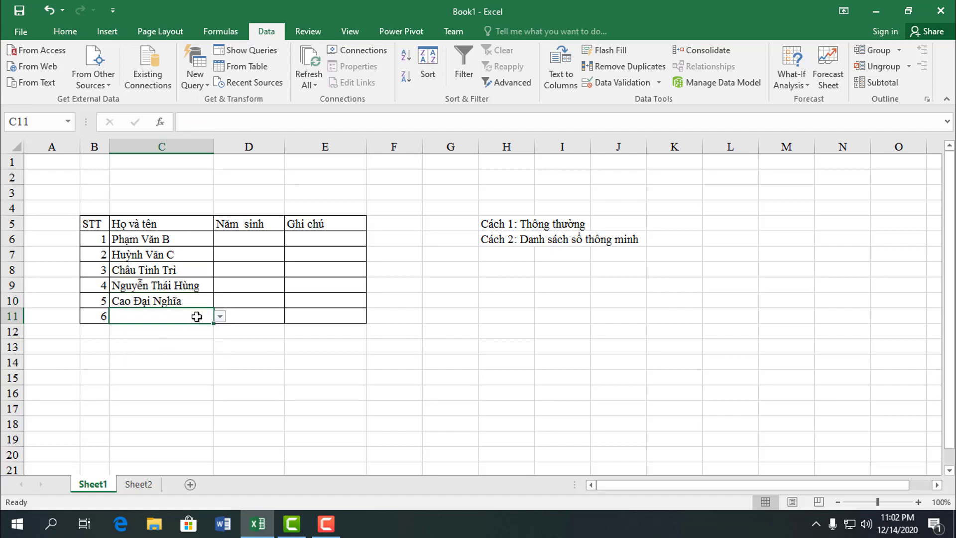
{"action": "left_click", "coordinate": [220, 317]}
{"action": "left_click", "coordinate": [167, 330]}
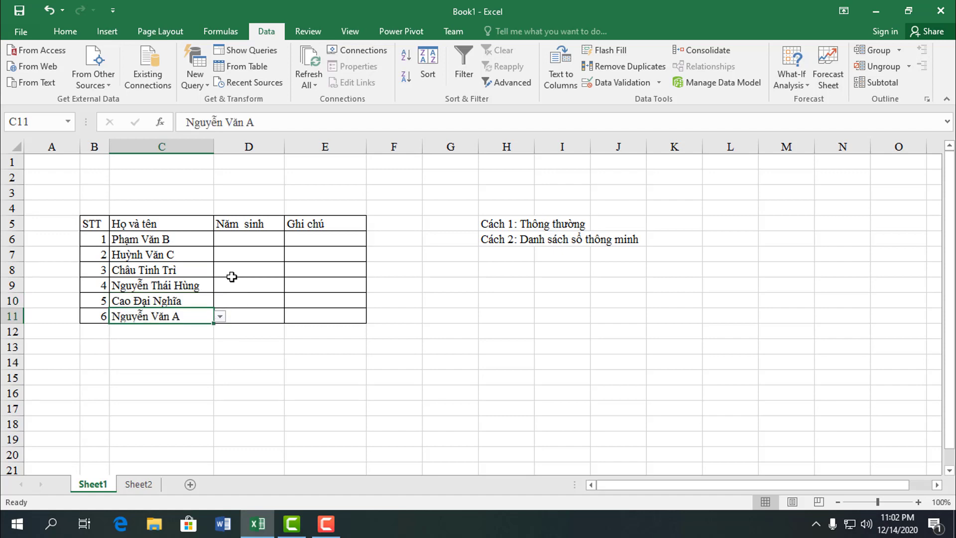
{"action": "left_click_drag", "start_coordinate": [230, 273], "coordinate": [234, 286]}
Reopen C6's name list and dismiss it with Escape, leaving C6 unchanged
{"action": "left_click", "coordinate": [179, 243]}
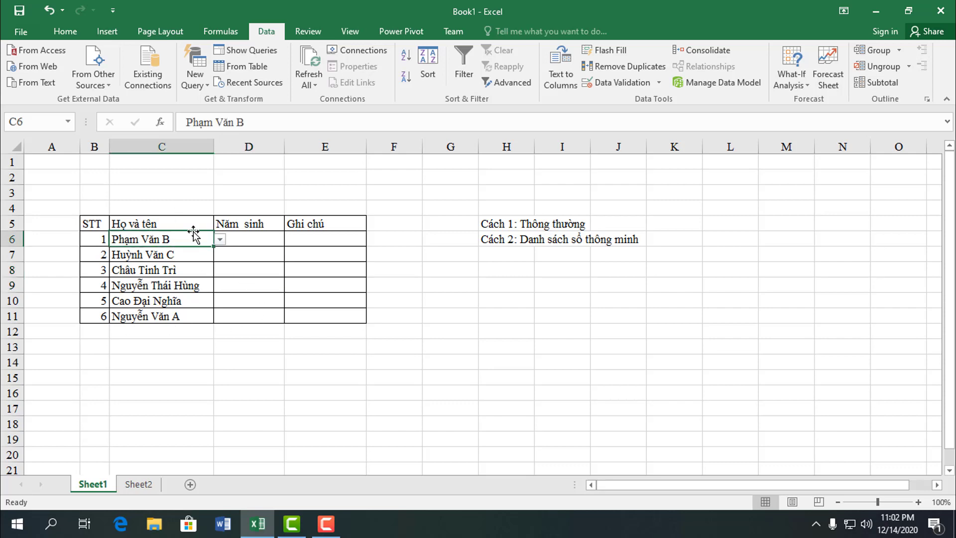
{"action": "left_click", "coordinate": [168, 255]}
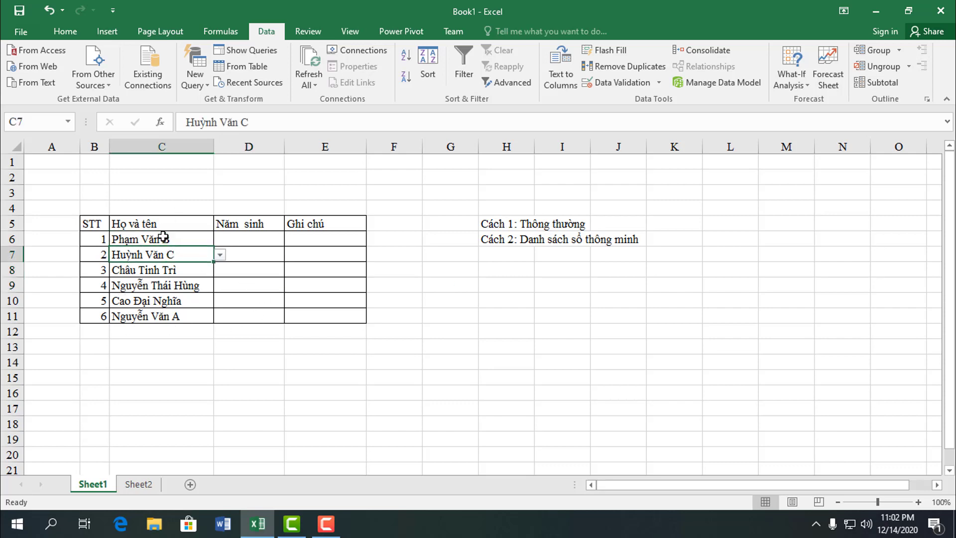
{"action": "left_click", "coordinate": [165, 238]}
{"action": "left_click", "coordinate": [220, 239]}
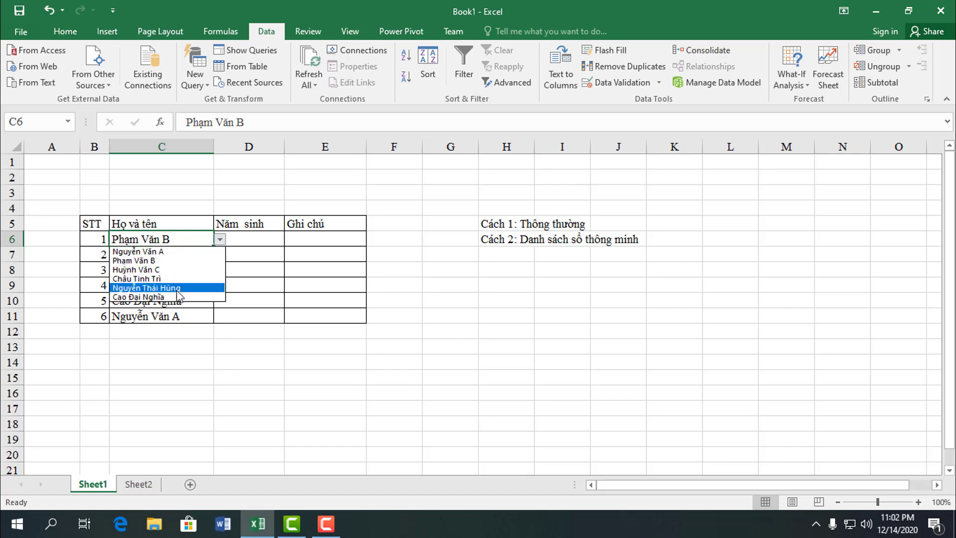
{"action": "key", "text": "Escape"}
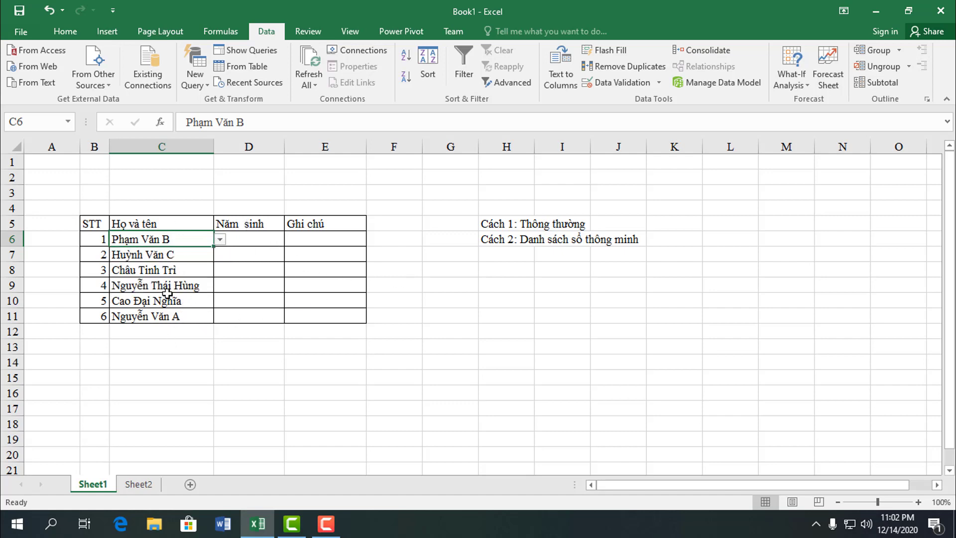
On Sheet2, add a new name in the empty row below the name table so it expands
{"action": "left_click", "coordinate": [138, 485]}
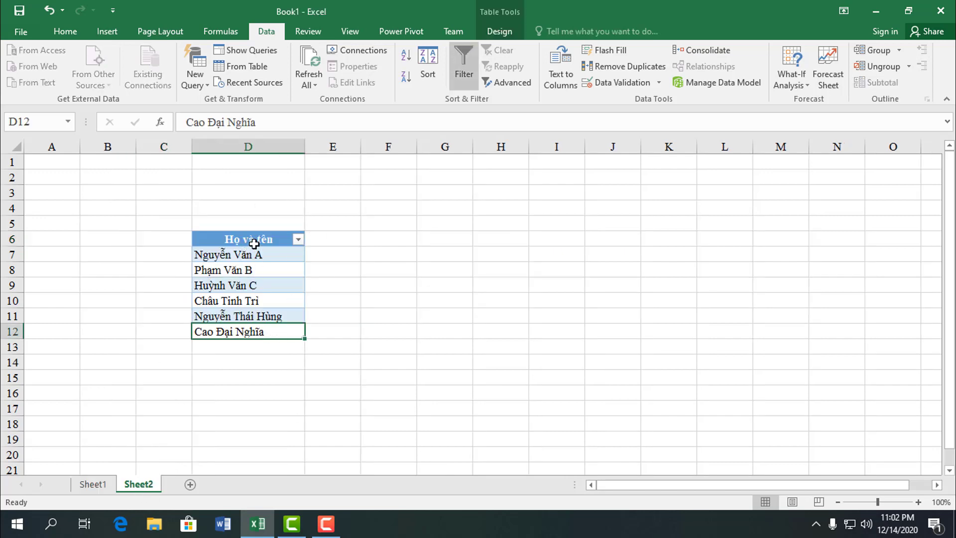
{"action": "left_click", "coordinate": [219, 348]}
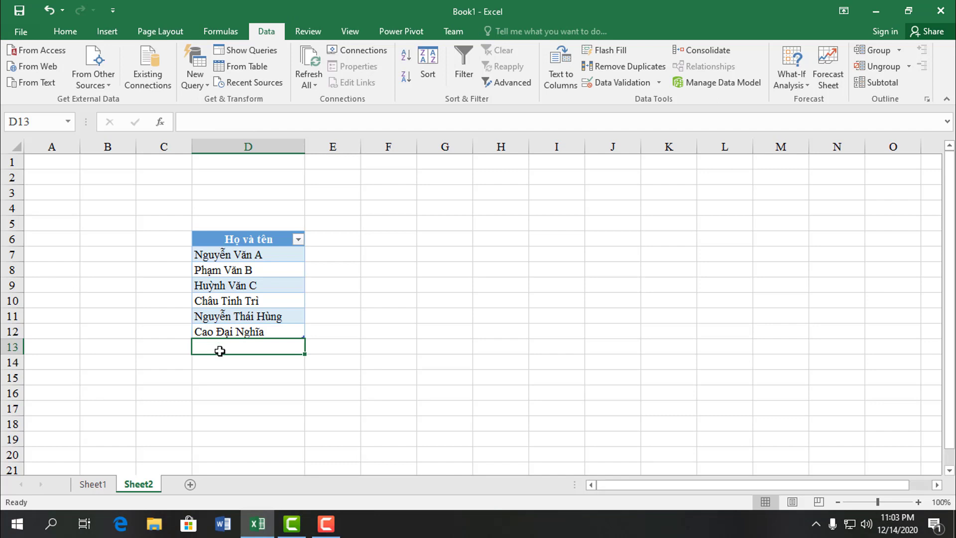
{"action": "type", "text": "Thái"}
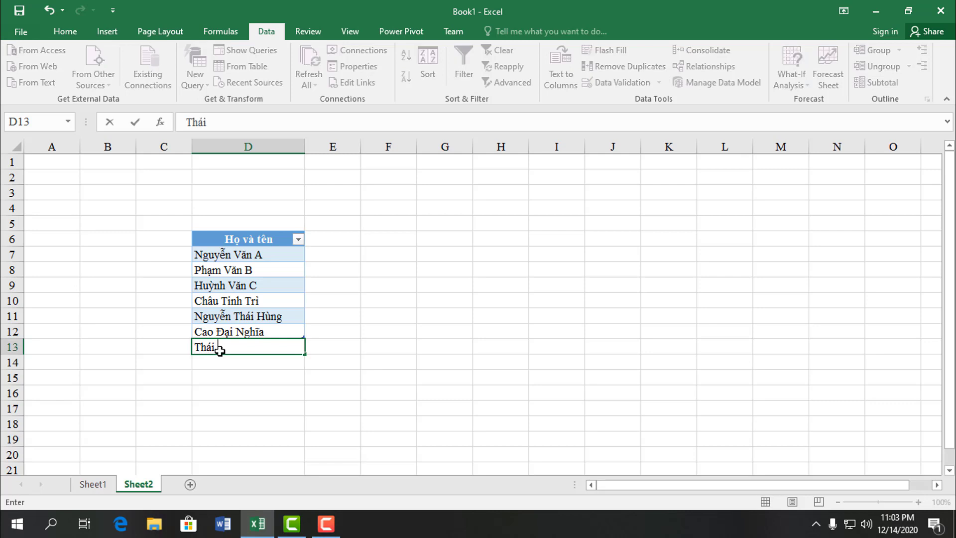
{"action": "type", "text": "òa"}
{"action": "key", "text": "Return"}
{"action": "left_click", "coordinate": [94, 486]}
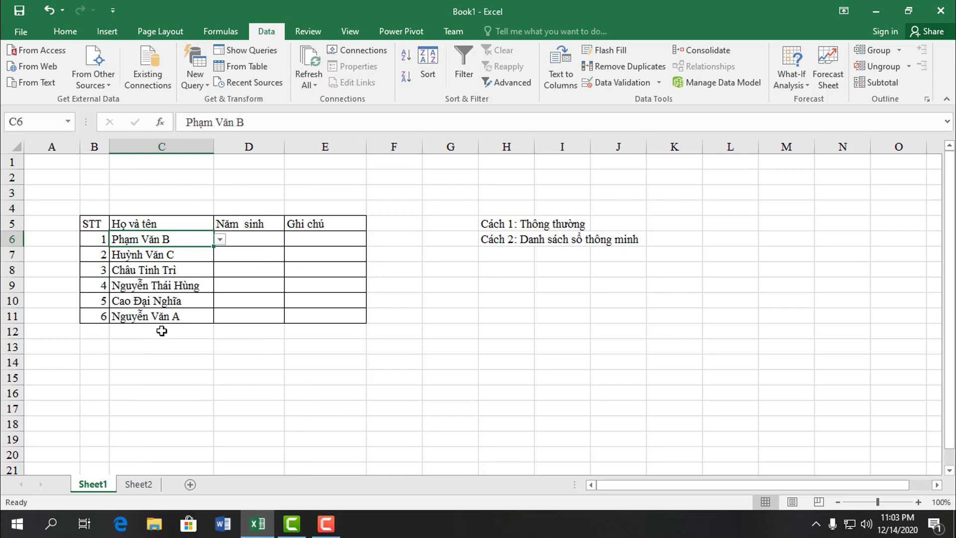
Set C6 on Sheet1 to the newly added name from its dropdown
{"action": "left_click", "coordinate": [209, 330]}
{"action": "left_click", "coordinate": [202, 238]}
{"action": "left_click", "coordinate": [220, 240]}
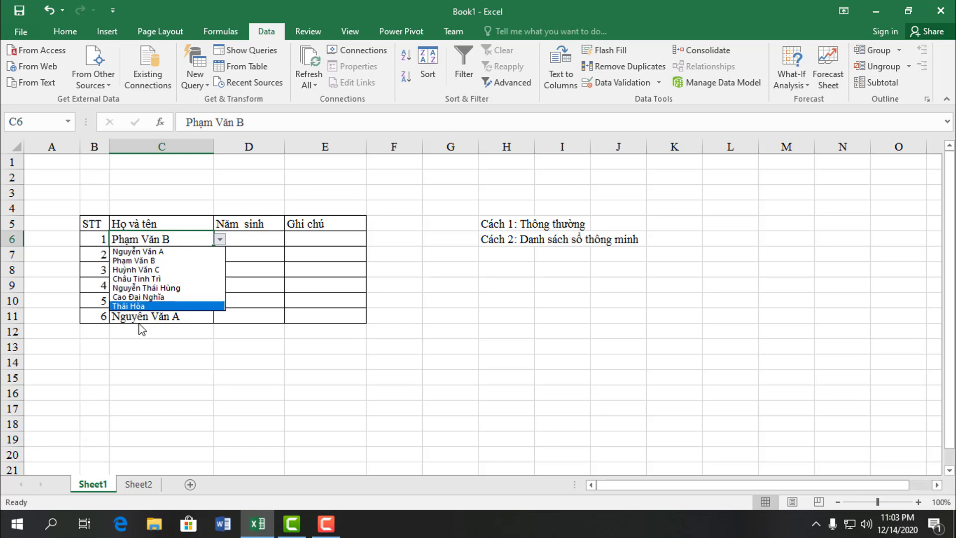
{"action": "left_click", "coordinate": [141, 306]}
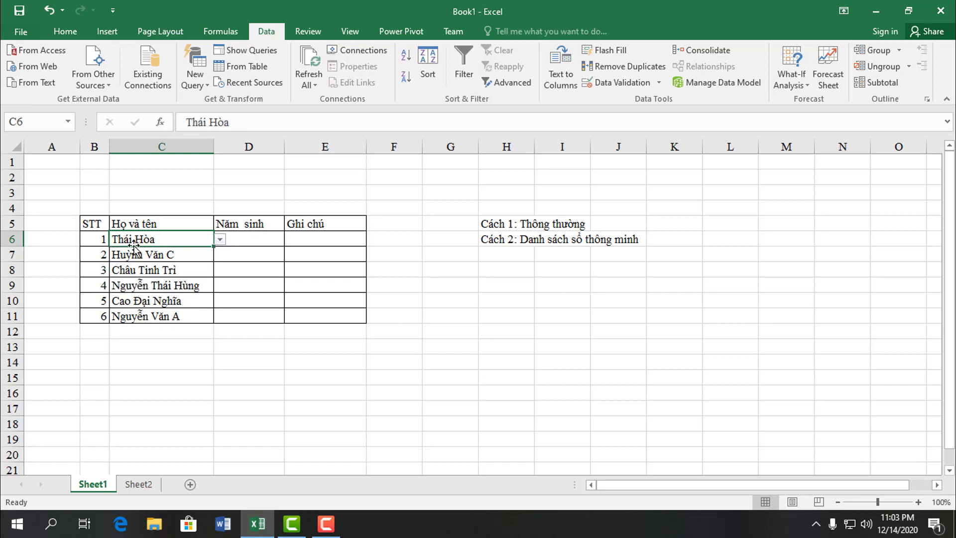
Reopen C6's dropdown to recheck the offered names, then close it
{"action": "left_click", "coordinate": [220, 239]}
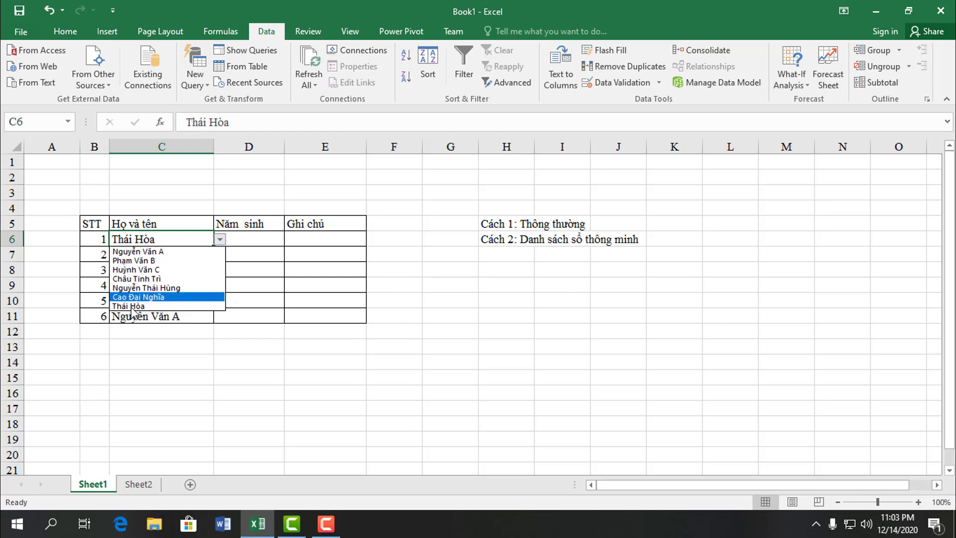
{"action": "left_click", "coordinate": [145, 306]}
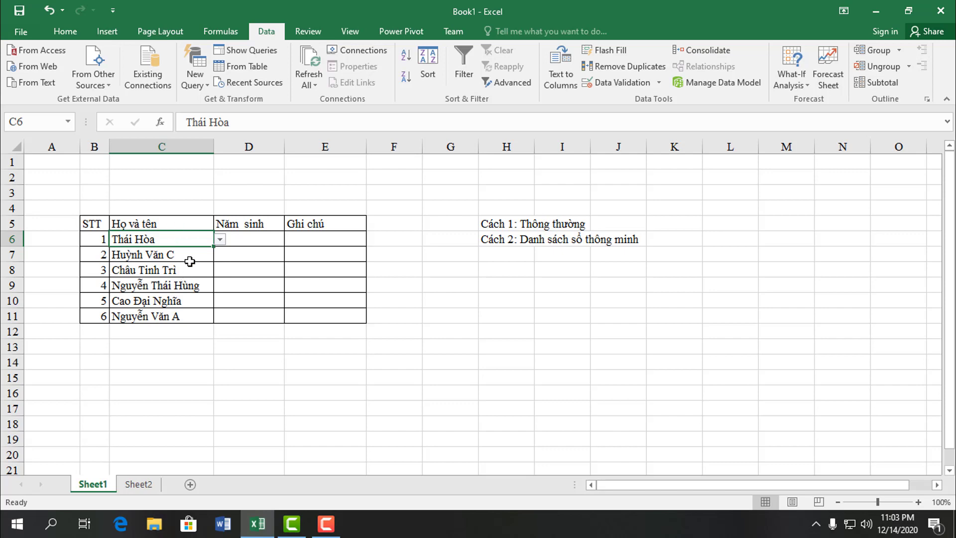
{"action": "left_click", "coordinate": [220, 239]}
{"action": "left_click", "coordinate": [134, 484]}
Compare the Sheet2 name table with Sheet1's dropdown
{"action": "left_click", "coordinate": [140, 484]}
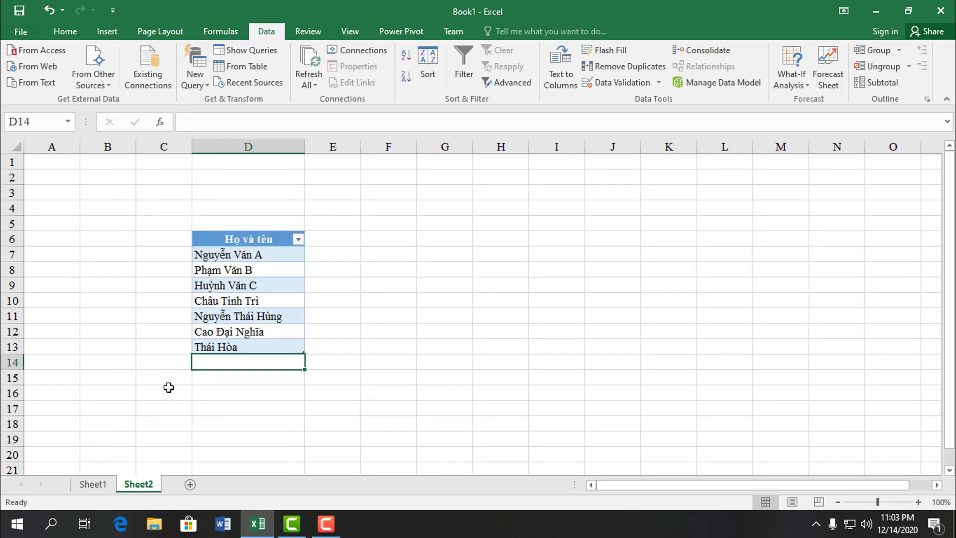
{"action": "left_click", "coordinate": [231, 347]}
{"action": "left_click", "coordinate": [222, 362]}
{"action": "left_click", "coordinate": [93, 485]}
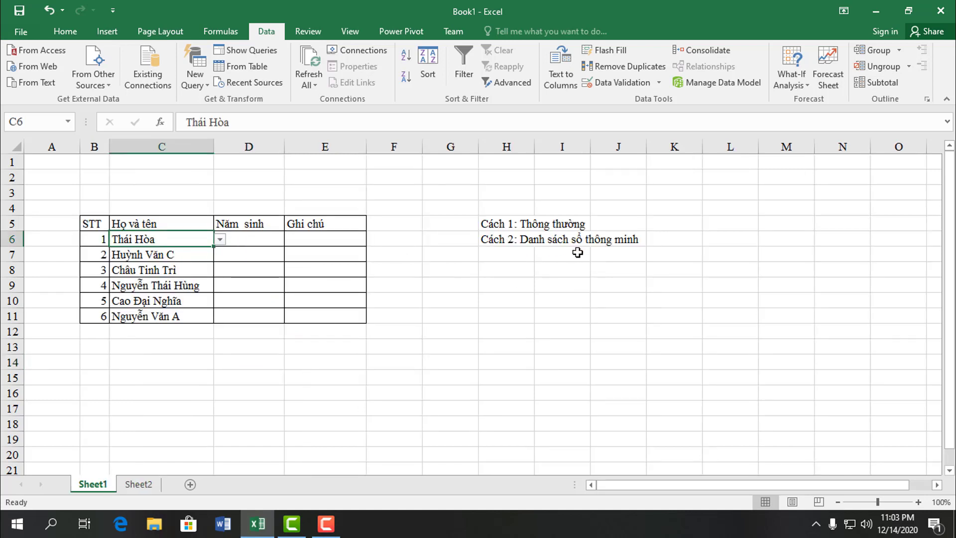
Delete row 9 from the Sheet2 name table and check C6's updated list on Sheet1
{"action": "left_click", "coordinate": [139, 484]}
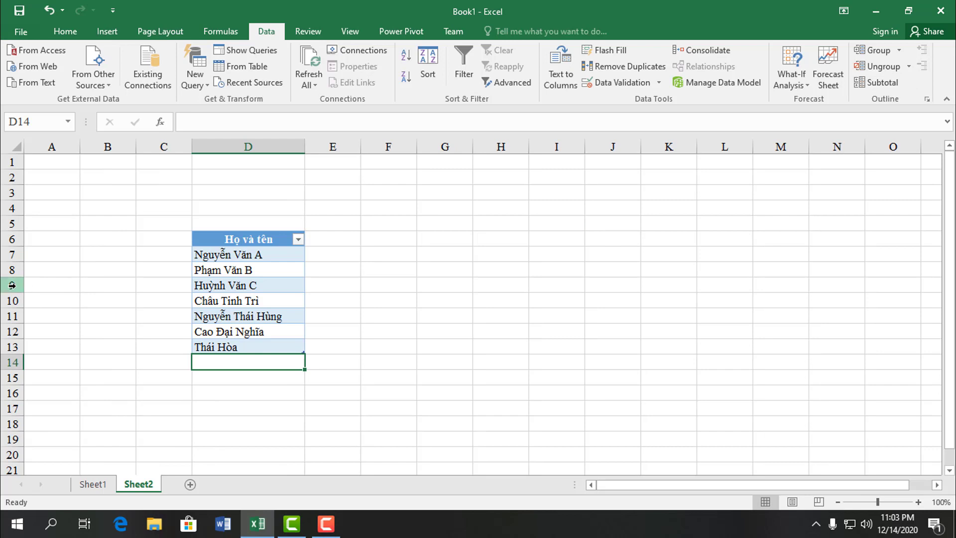
{"action": "left_click", "coordinate": [12, 285]}
{"action": "right_click", "coordinate": [14, 285]}
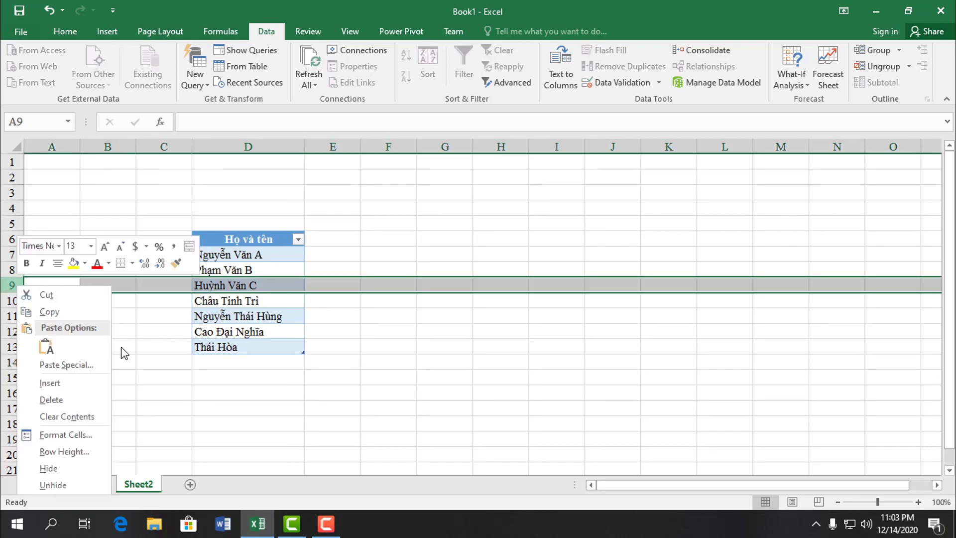
{"action": "left_click", "coordinate": [50, 399]}
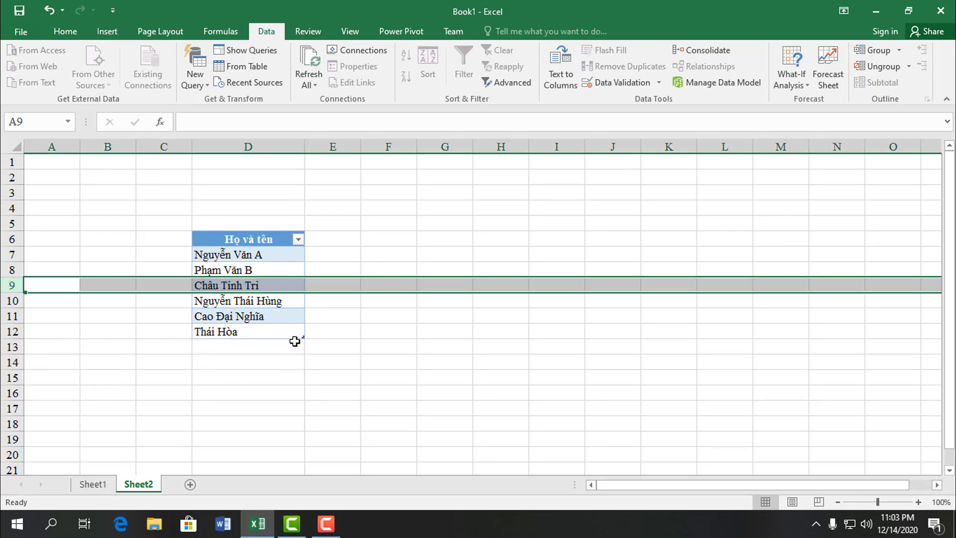
{"action": "left_click", "coordinate": [93, 485]}
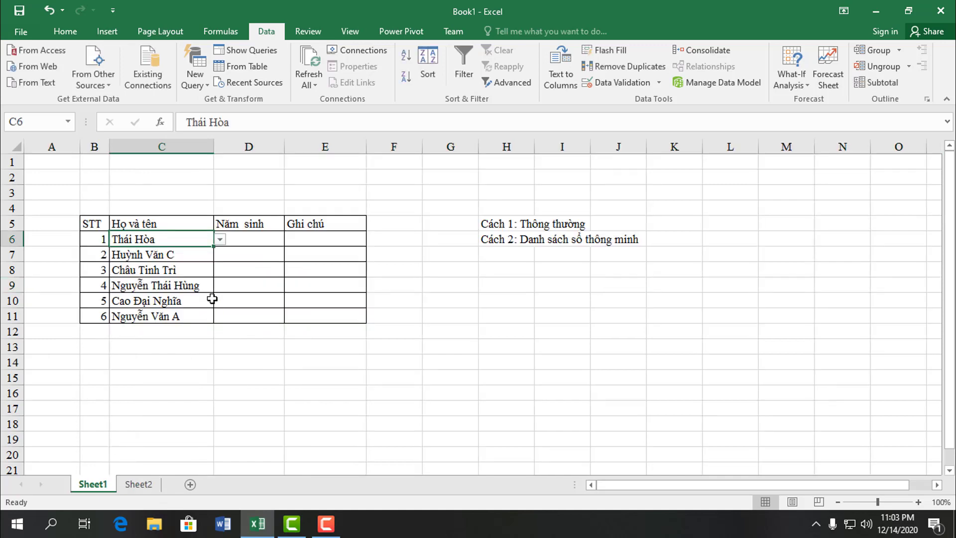
{"action": "left_click", "coordinate": [219, 239]}
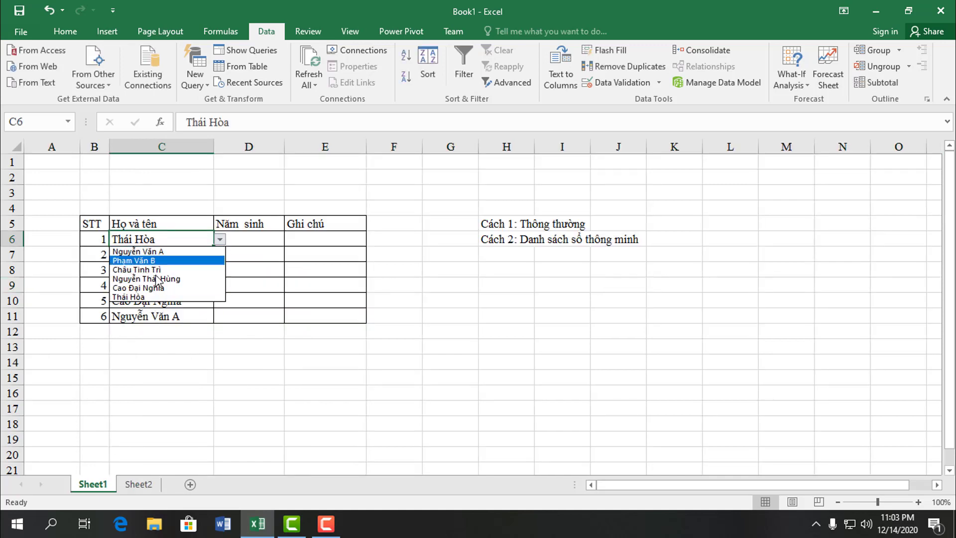
Set C7 to a name from the trimmed dropdown list, replacing the deleted one
{"action": "left_click", "coordinate": [252, 255]}
{"action": "left_click", "coordinate": [192, 255]}
{"action": "left_click", "coordinate": [219, 254]}
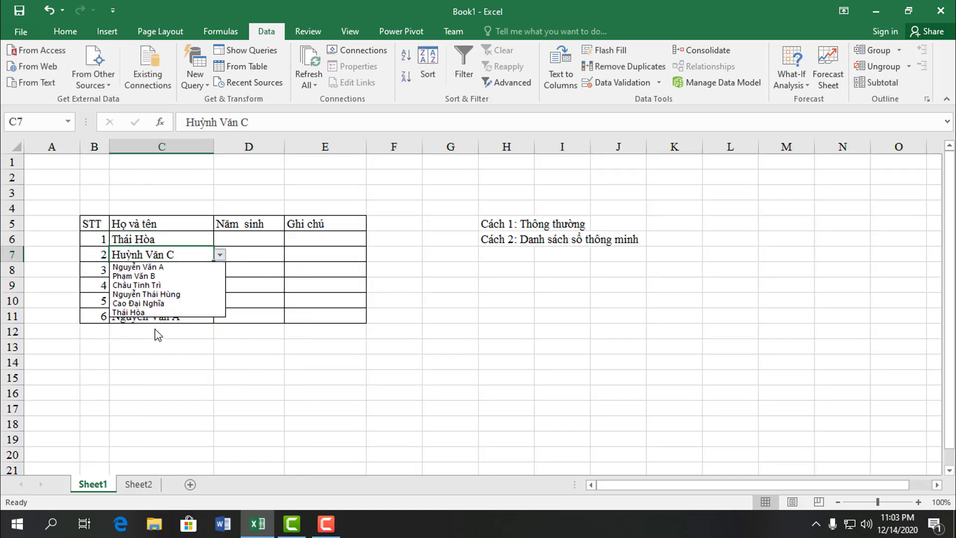
{"action": "left_click", "coordinate": [227, 268]}
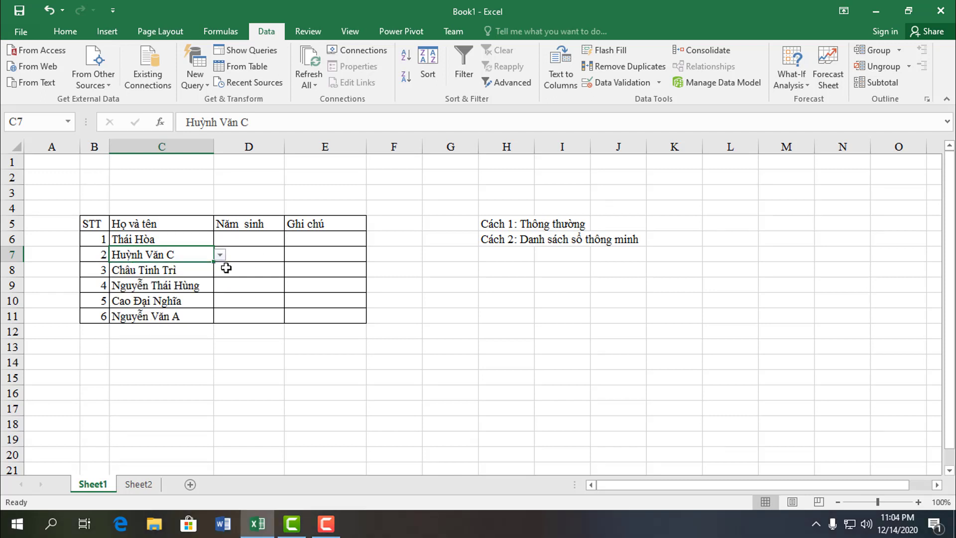
{"action": "left_click", "coordinate": [219, 254]}
{"action": "left_click", "coordinate": [150, 285]}
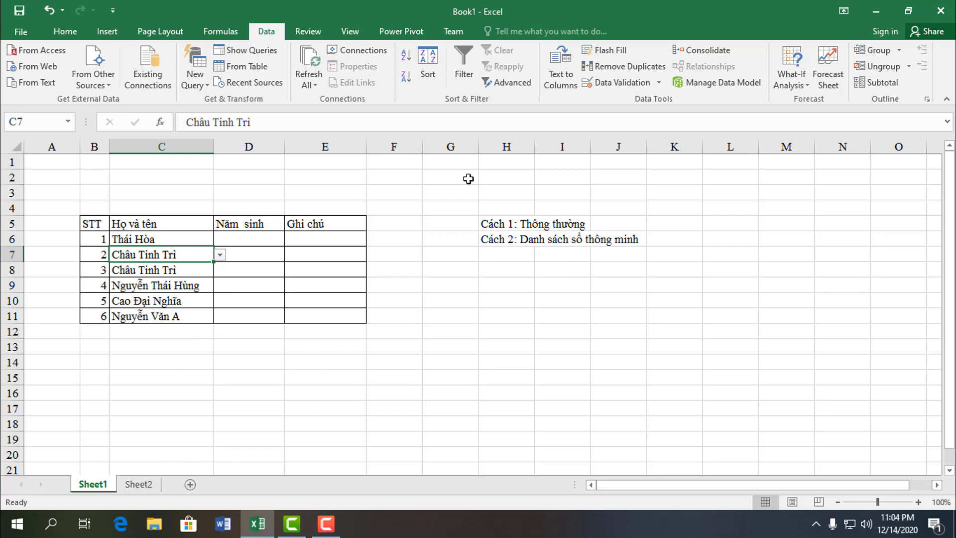
Restore Excel and create Book2 from File > New > Blank workbook
{"action": "left_click", "coordinate": [877, 10]}
{"action": "left_click", "coordinate": [264, 524]}
{"action": "left_click", "coordinate": [22, 31]}
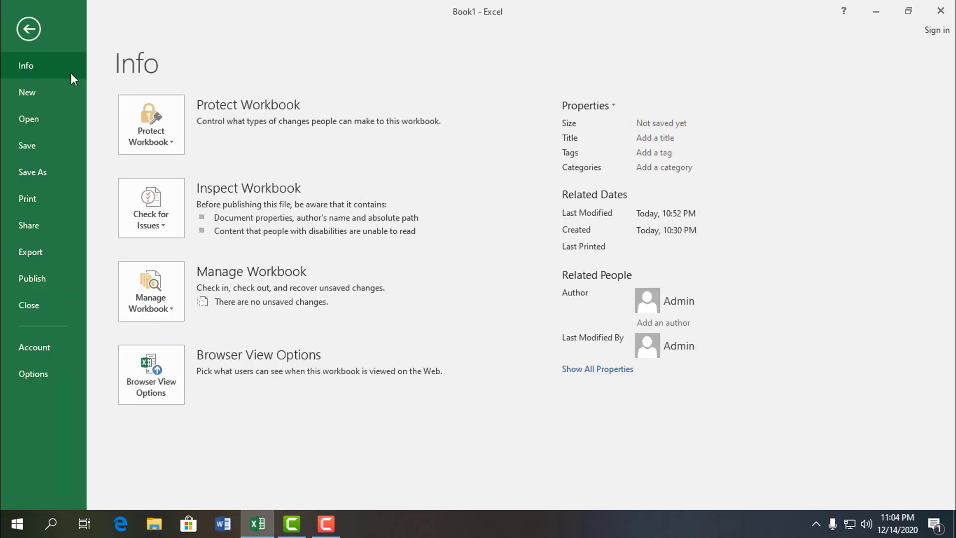
{"action": "left_click", "coordinate": [37, 93]}
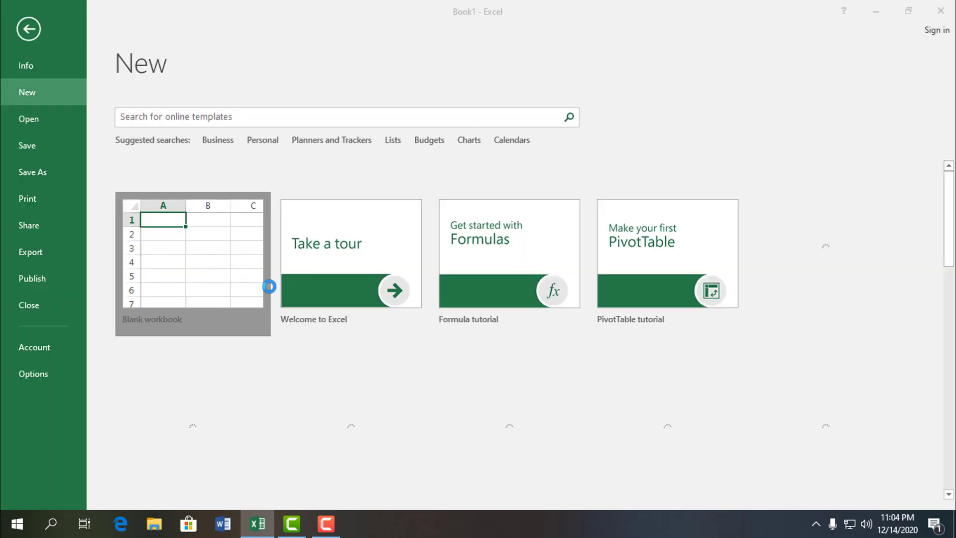
{"action": "left_click", "coordinate": [264, 284]}
{"action": "left_click", "coordinate": [142, 220]}
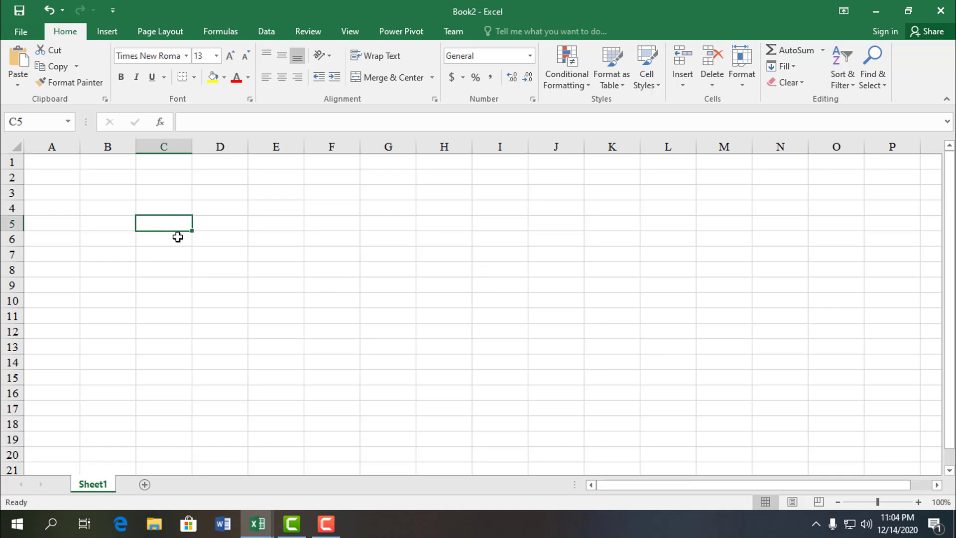
Enter STT in C5 and Họ và tên in D5, widening column D
{"action": "type", "text": "STT"}
{"action": "left_click", "coordinate": [235, 222]}
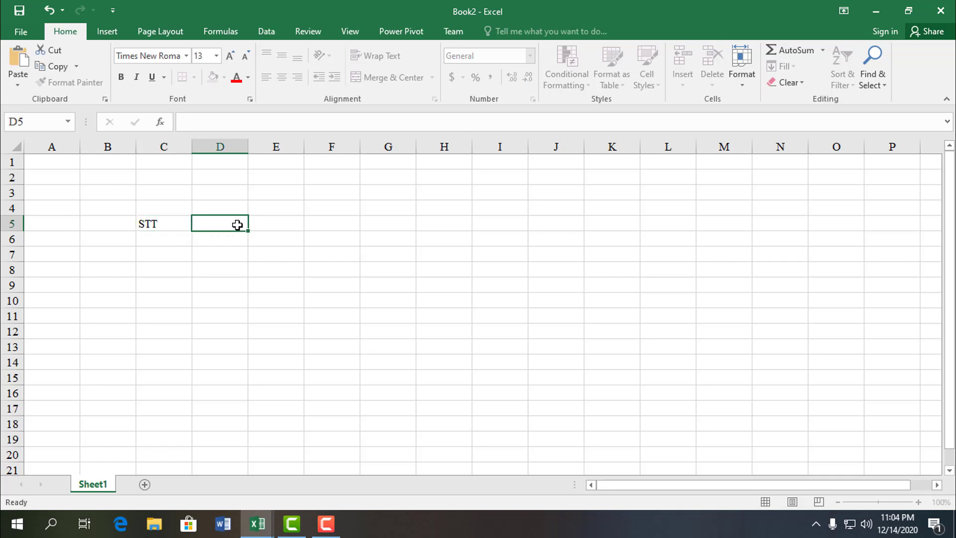
{"action": "left_click_drag", "start_coordinate": [248, 147], "coordinate": [302, 147]}
{"action": "type", "text": "H"}
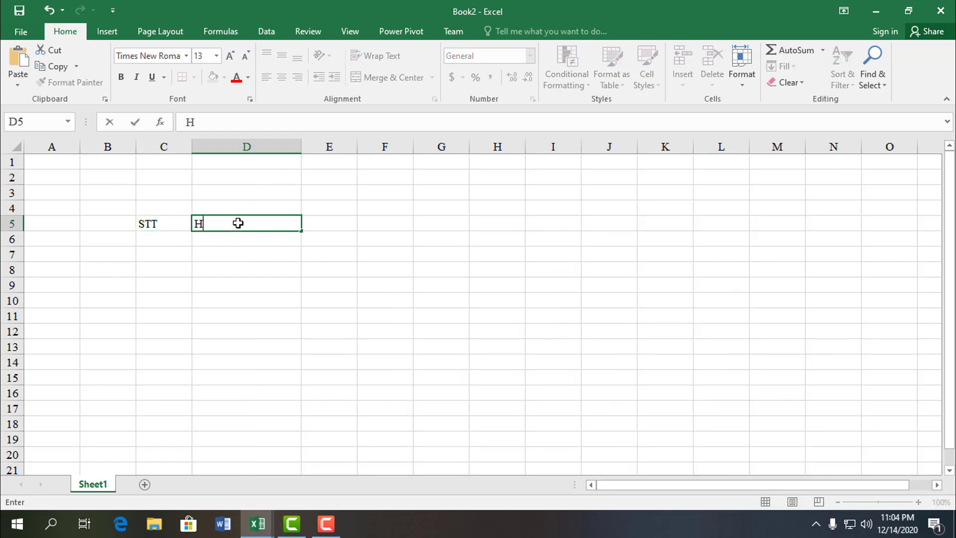
{"action": "key", "text": "BackSpace"}
{"action": "key", "text": "BackSpace"}
{"action": "type", "text": "Họ"}
{"action": "type", "text": " tên"}
{"action": "key", "text": "Tab"}
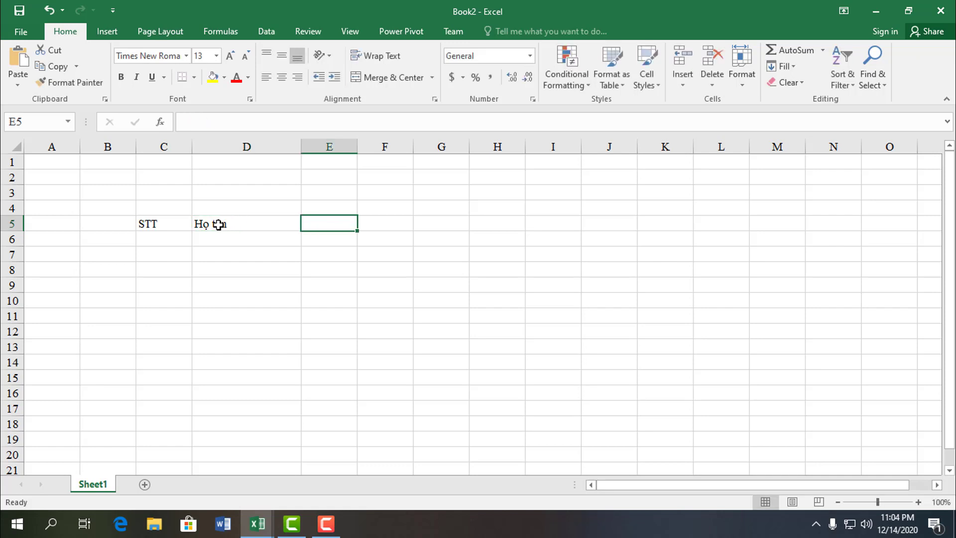
{"action": "double_click", "coordinate": [216, 223]}
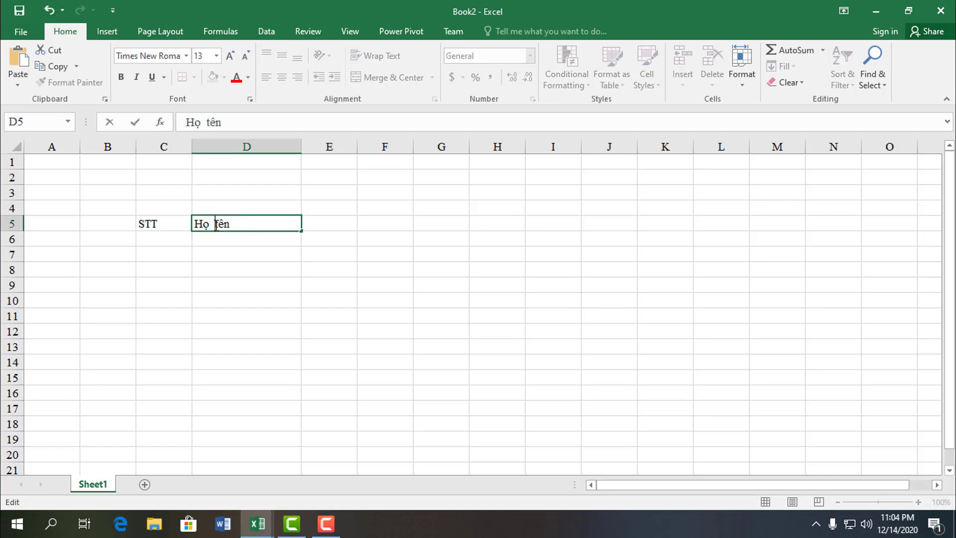
{"action": "type", "text": "và"}
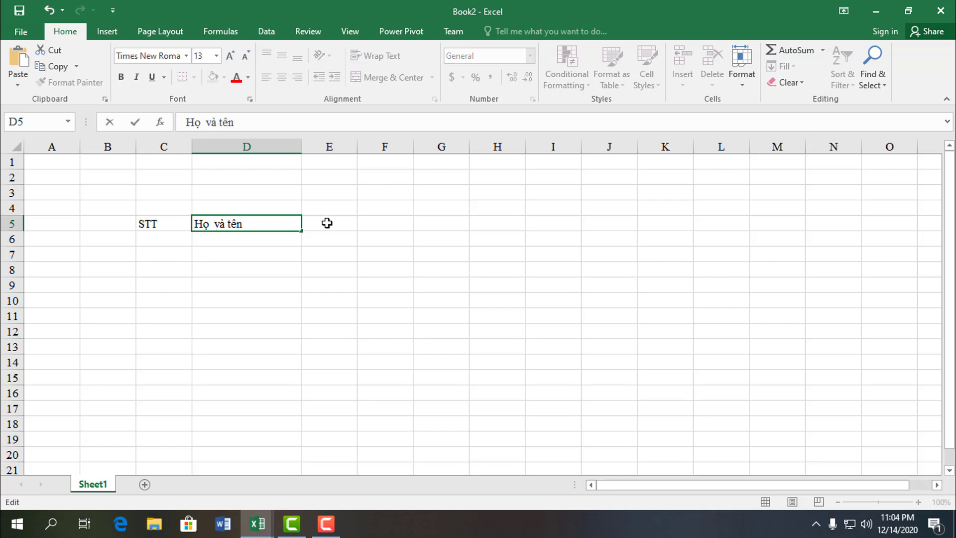
{"action": "left_click", "coordinate": [326, 225]}
Enter năm Sinh in E5 and Ghi chú in F5
{"action": "type", "text": "ăm"}
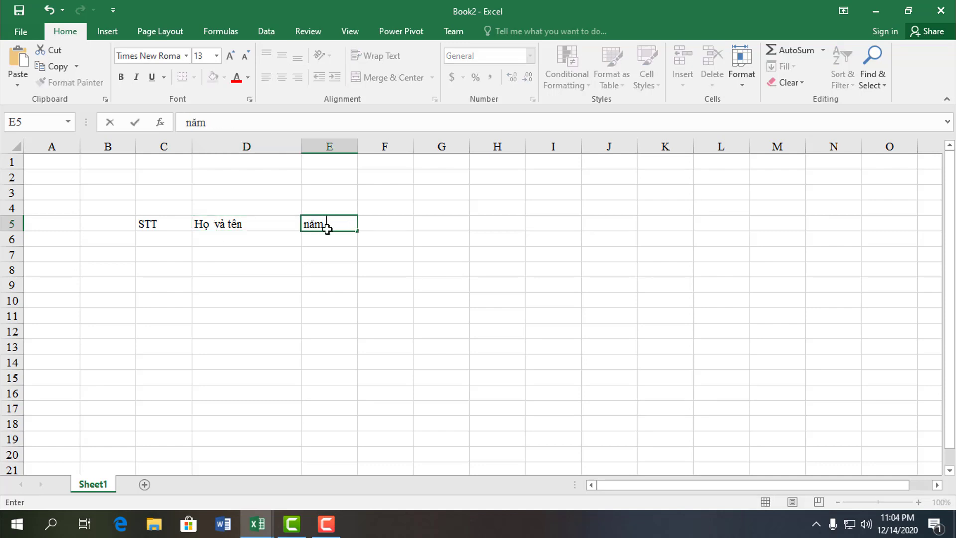
{"action": "type", "text": " Sinh"}
{"action": "left_click", "coordinate": [390, 227]}
{"action": "type", "text": "G"}
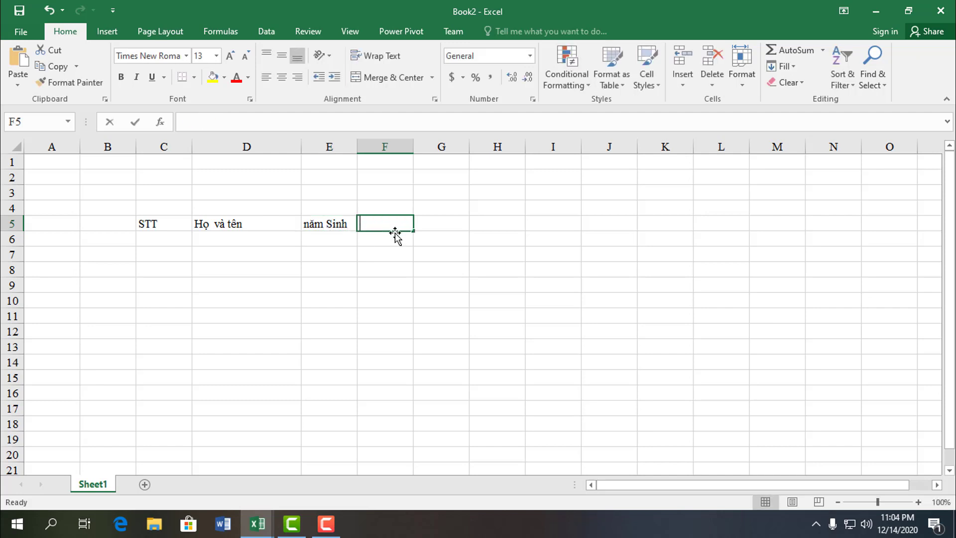
{"action": "type", "text": "hi chú"}
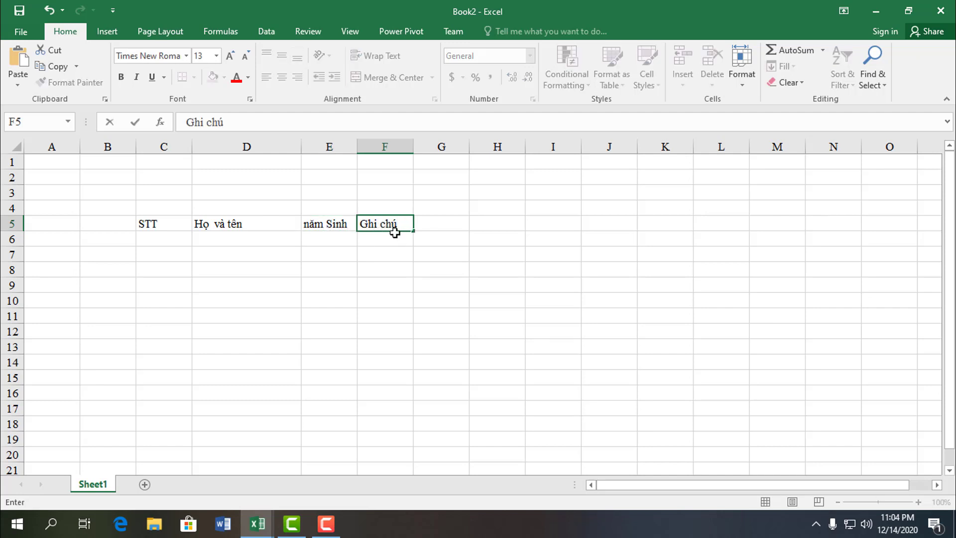
{"action": "key", "text": "Return"}
{"action": "left_click_drag", "start_coordinate": [153, 225], "coordinate": [390, 363]}
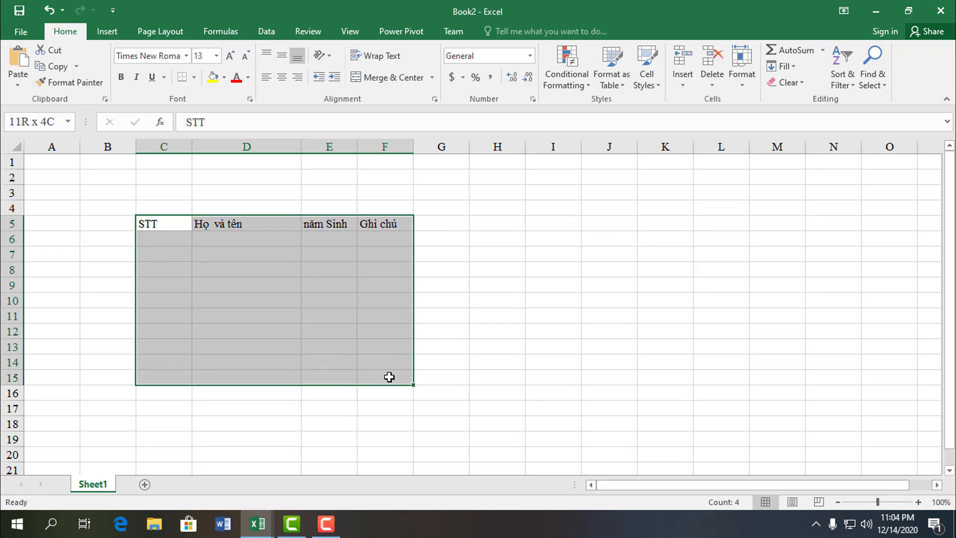
Apply All Borders to C5:F14 and narrow column C
{"action": "left_click", "coordinate": [194, 77]}
{"action": "left_click", "coordinate": [199, 197]}
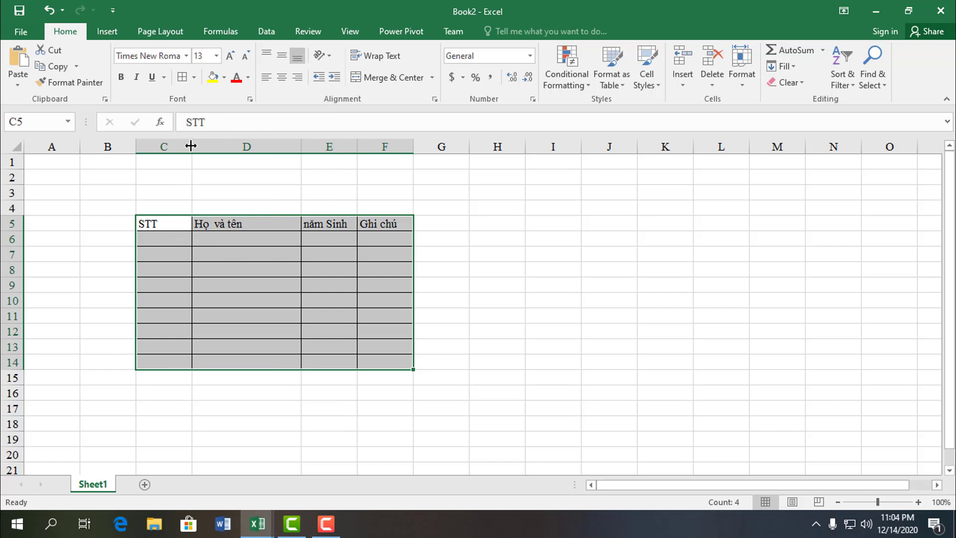
{"action": "left_click_drag", "start_coordinate": [190, 145], "coordinate": [178, 146]}
Number the STT cells 1 to 9 down C6:C14 with the fill handle
{"action": "left_click", "coordinate": [159, 240]}
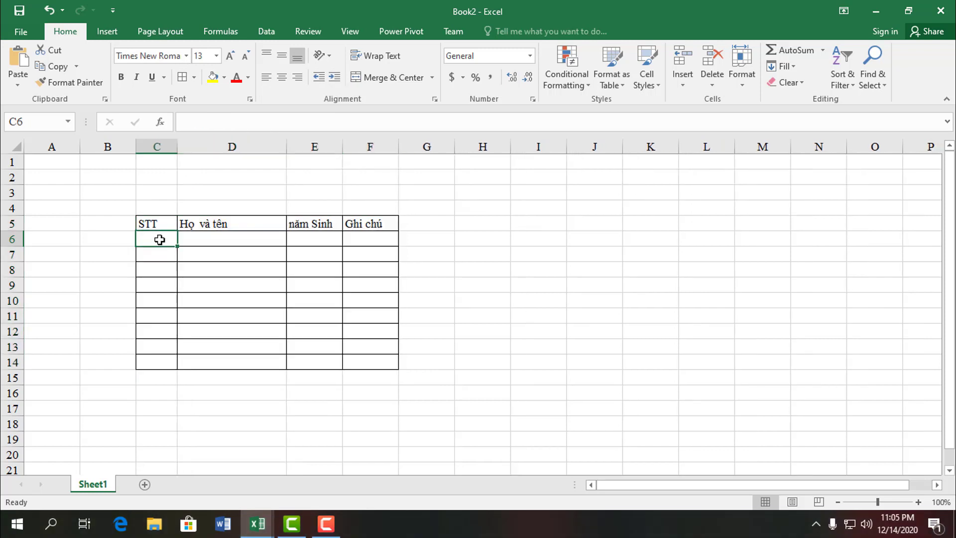
{"action": "type", "text": "1"}
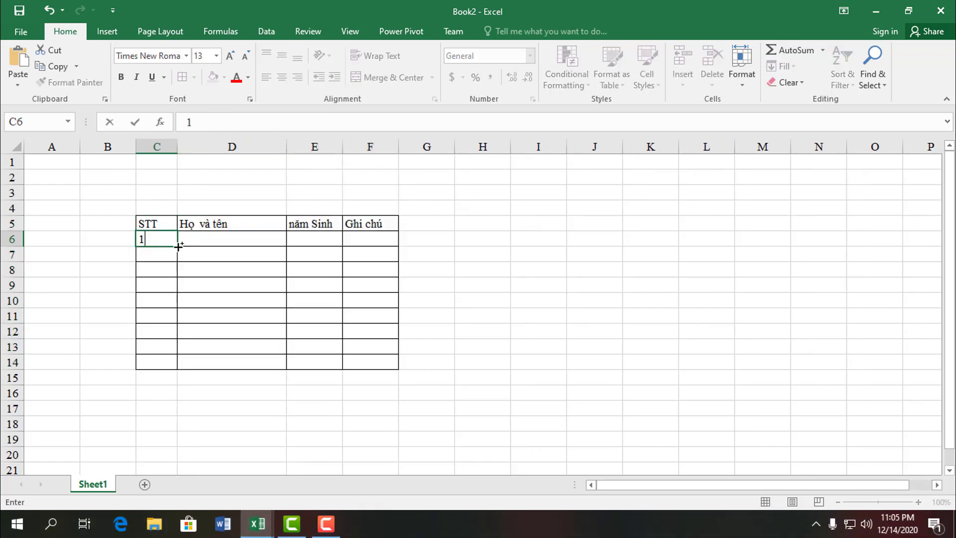
{"action": "left_click_drag", "start_coordinate": [179, 245], "coordinate": [167, 366]}
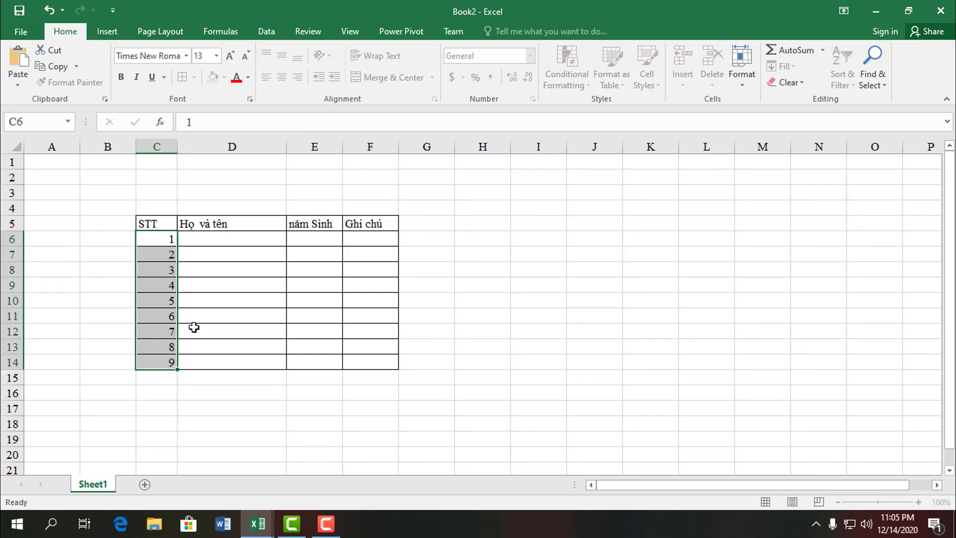
{"action": "left_click", "coordinate": [269, 239]}
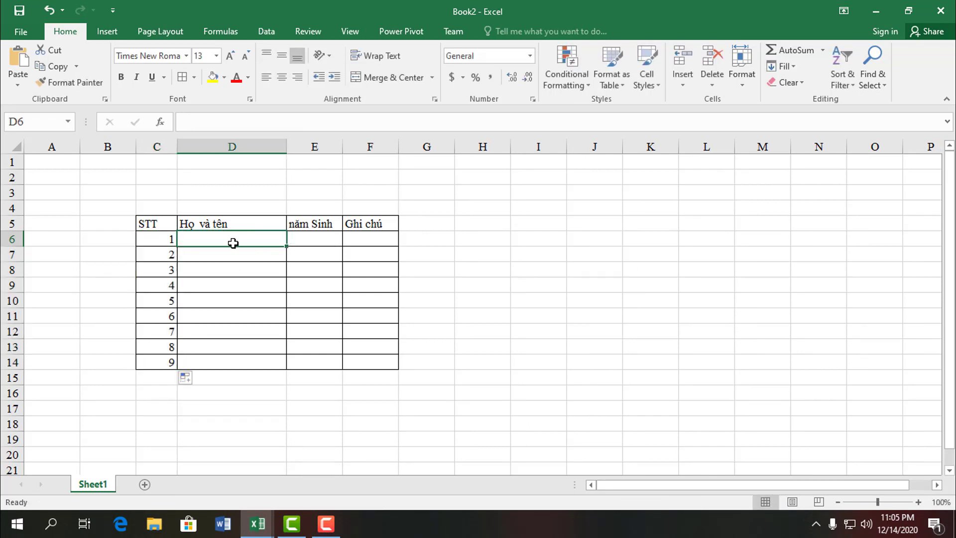
{"action": "left_click", "coordinate": [234, 281]}
{"action": "left_click", "coordinate": [228, 239]}
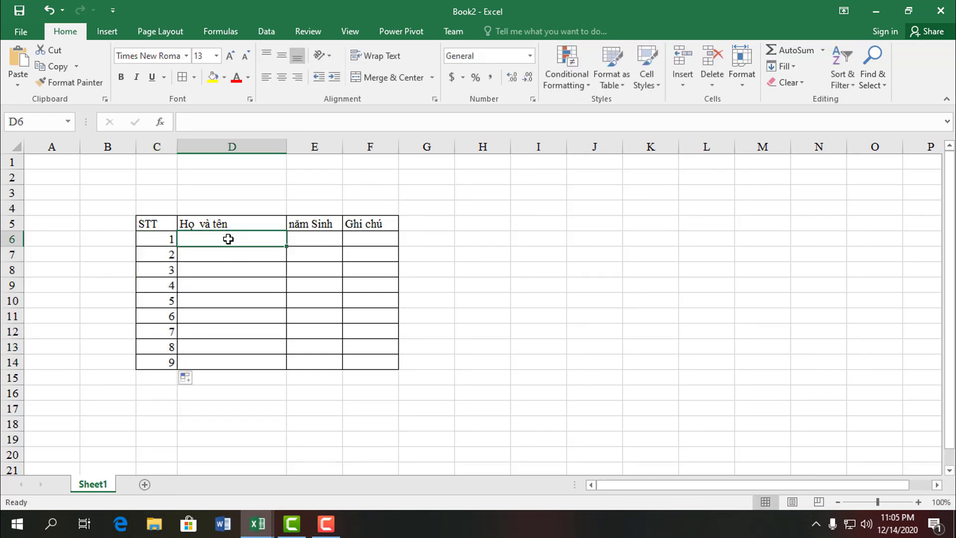
{"action": "left_click", "coordinate": [144, 484]}
Rename the Sheet2 tab to 'Họ Tên'
{"action": "right_click", "coordinate": [141, 486]}
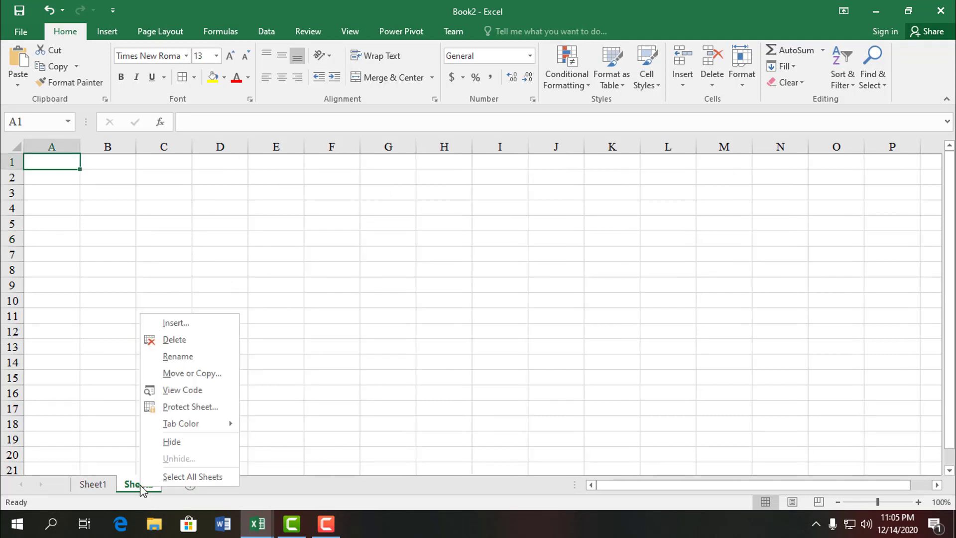
{"action": "left_click", "coordinate": [194, 357]}
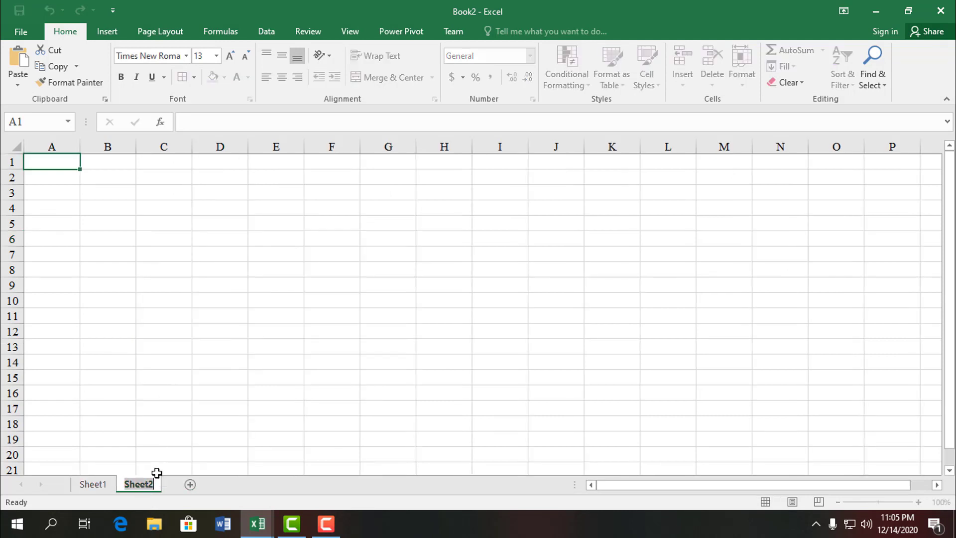
{"action": "type", "text": "Họ Te"}
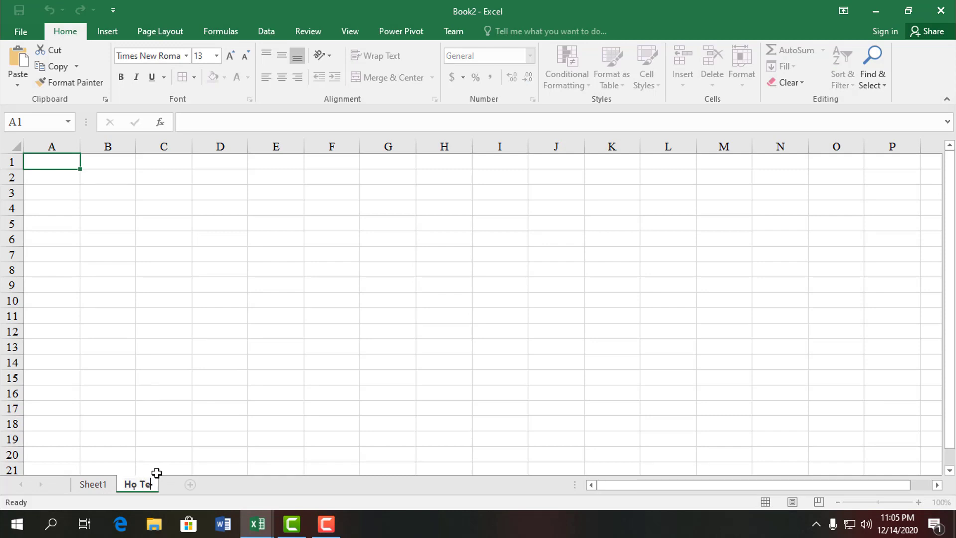
{"action": "key", "text": "BackSpace"}
{"action": "type", "text": "ên"}
{"action": "left_click", "coordinate": [149, 254]}
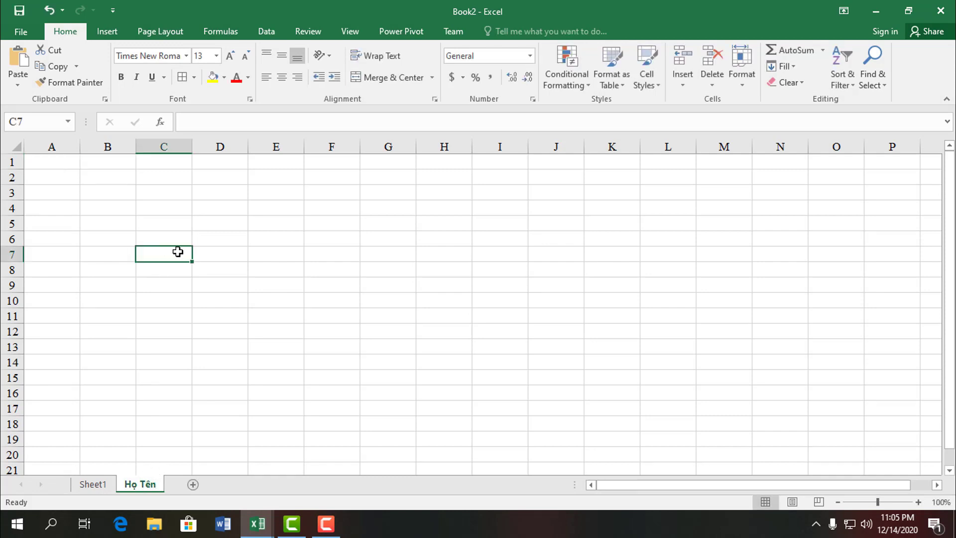
{"action": "left_click", "coordinate": [161, 240]}
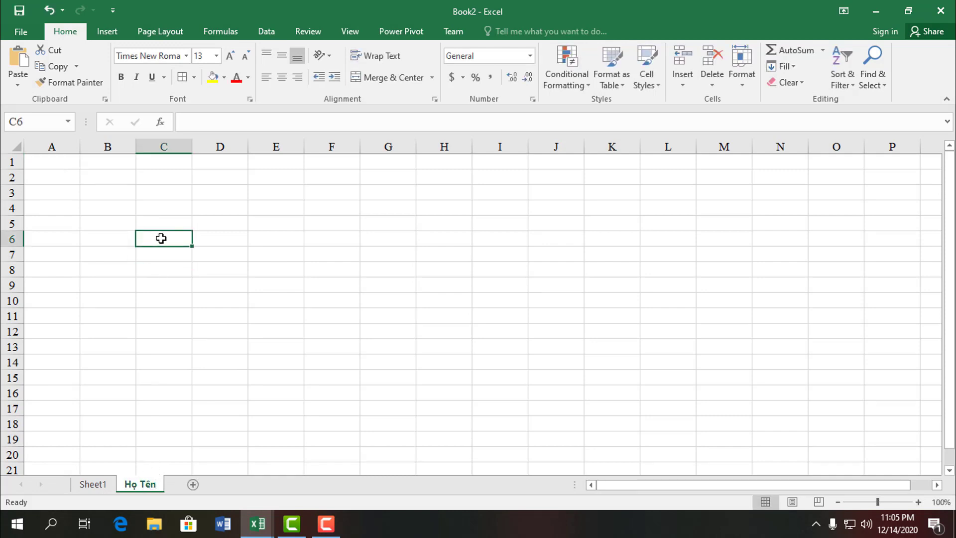
Type the 'Họ và tên' header in C6, correct its accent, and widen column C
{"action": "type", "text": "Hộ"}
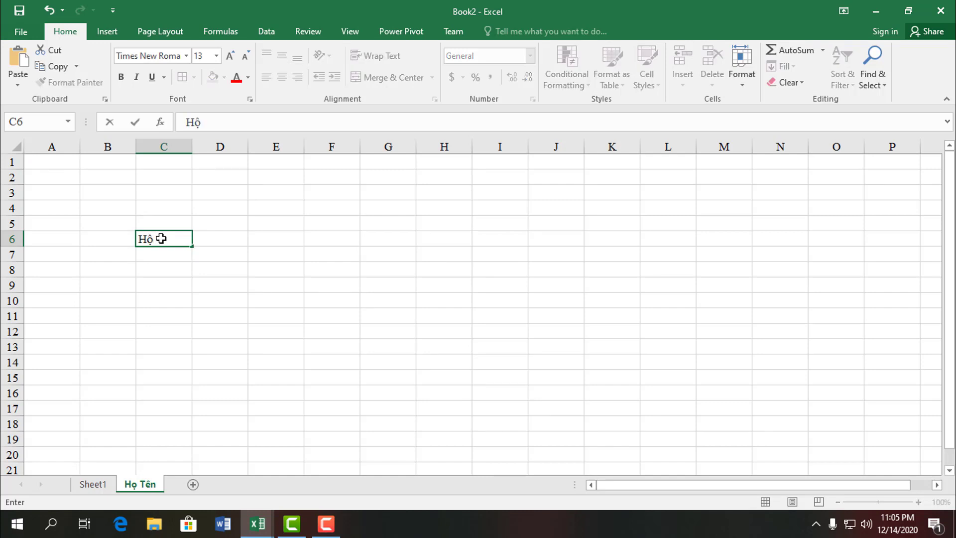
{"action": "type", "text": " và tên"}
{"action": "left_click", "coordinate": [160, 254]}
{"action": "left_click", "coordinate": [151, 240]}
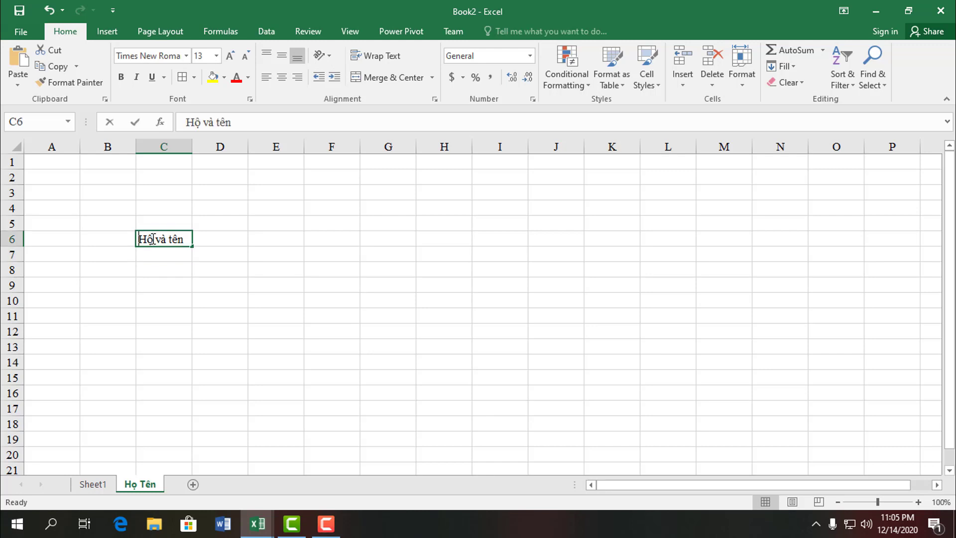
{"action": "double_click", "coordinate": [153, 239]}
{"action": "key", "text": "BackSpace"}
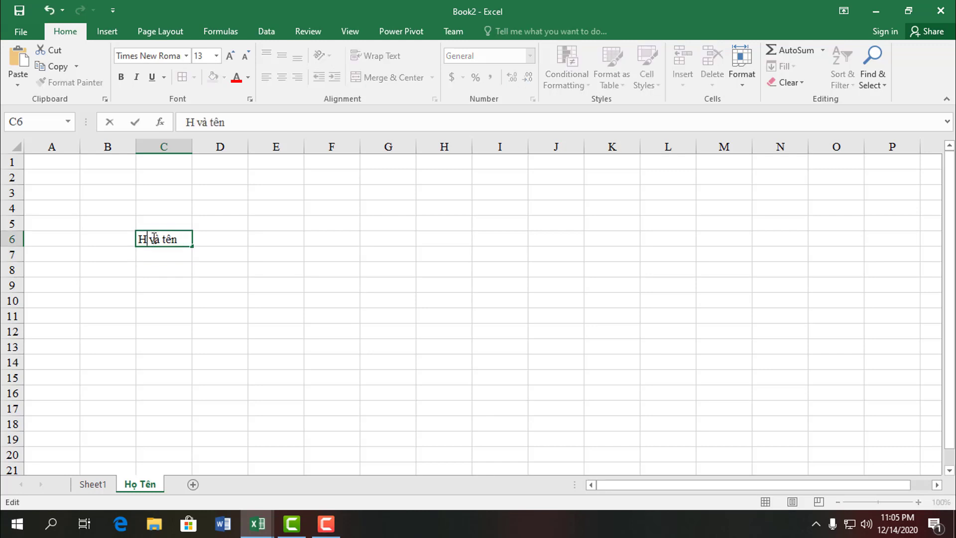
{"action": "type", "text": "ọ"}
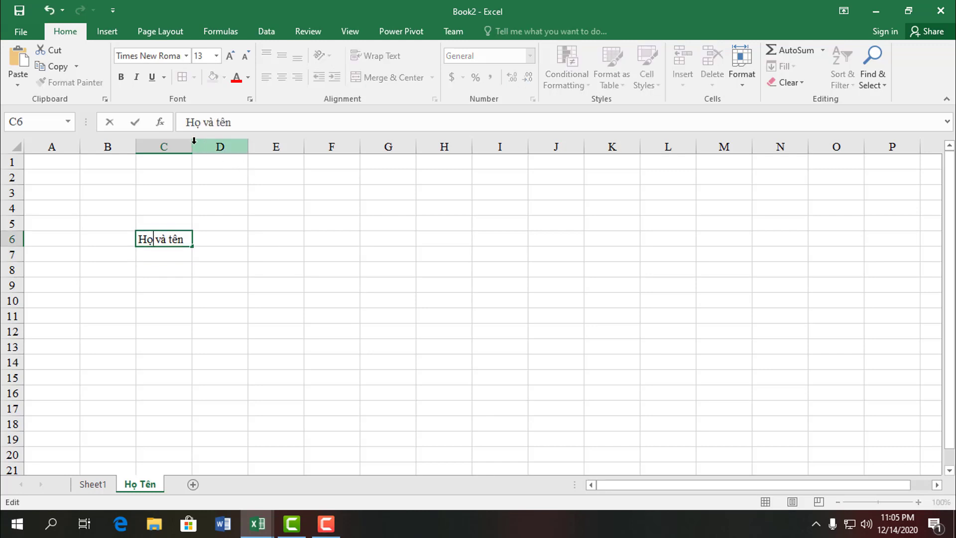
{"action": "left_click", "coordinate": [189, 145]}
{"action": "left_click_drag", "start_coordinate": [192, 150], "coordinate": [228, 150]}
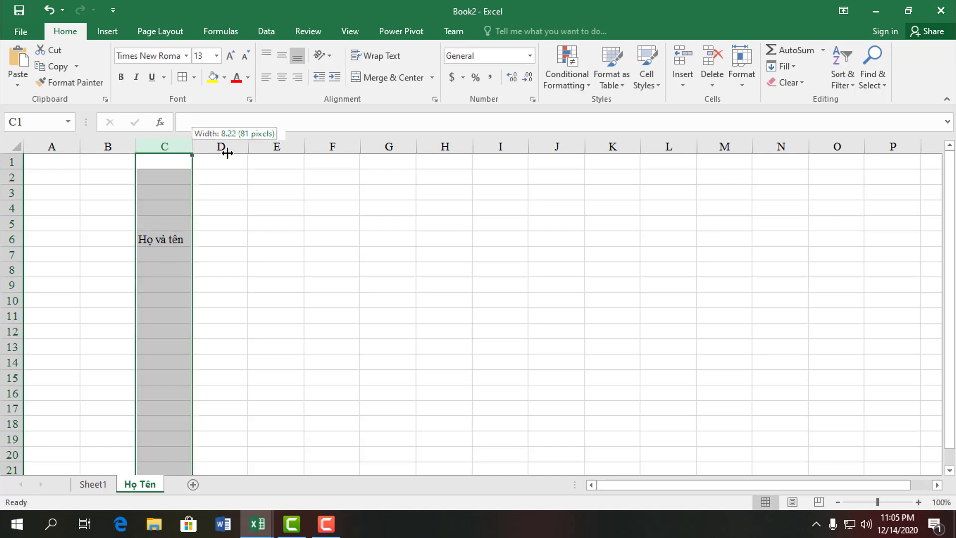
Enter the first three names in C7:C9 of the Họ Tên sheet
{"action": "left_click", "coordinate": [174, 256]}
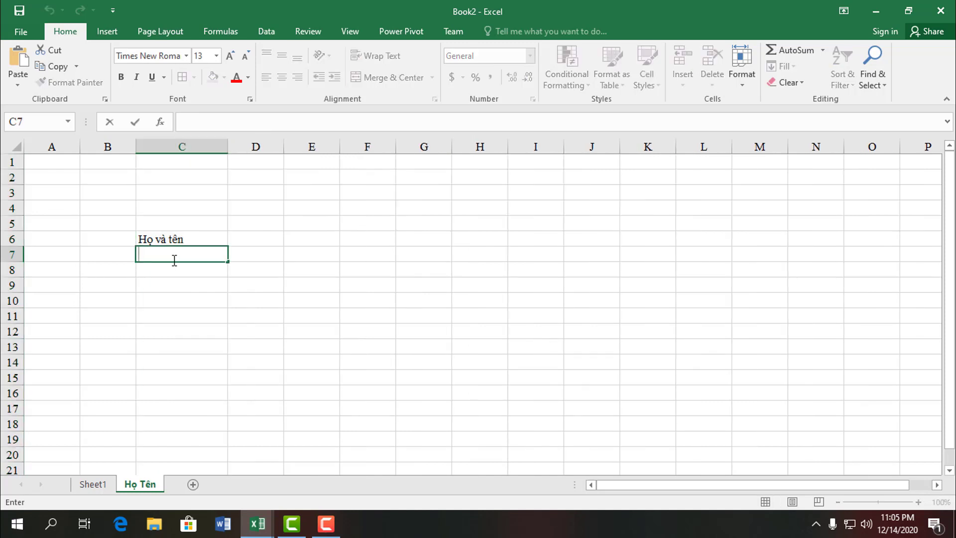
{"action": "type", "text": "N"}
{"action": "type", "text": "guyễn Văn"}
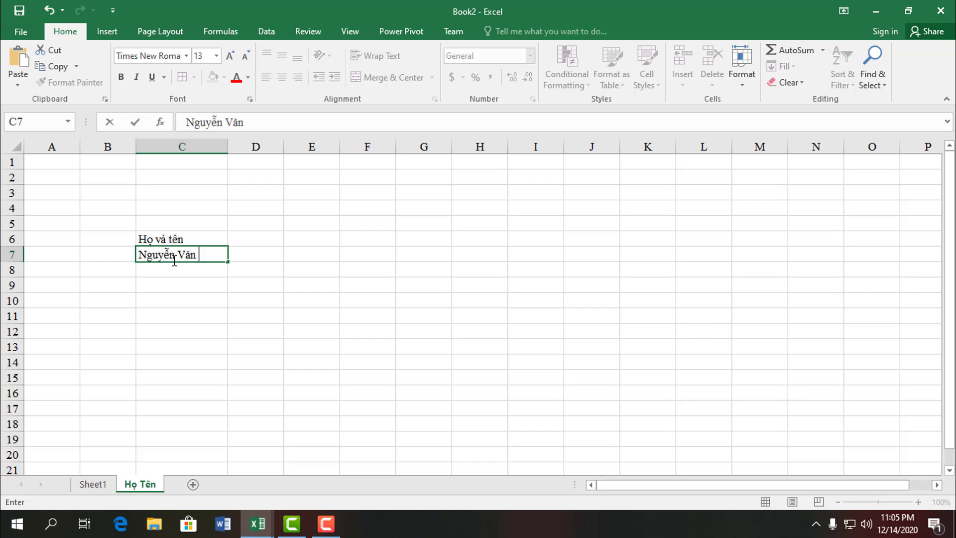
{"action": "type", "text": " A"}
{"action": "key", "text": "Tab"}
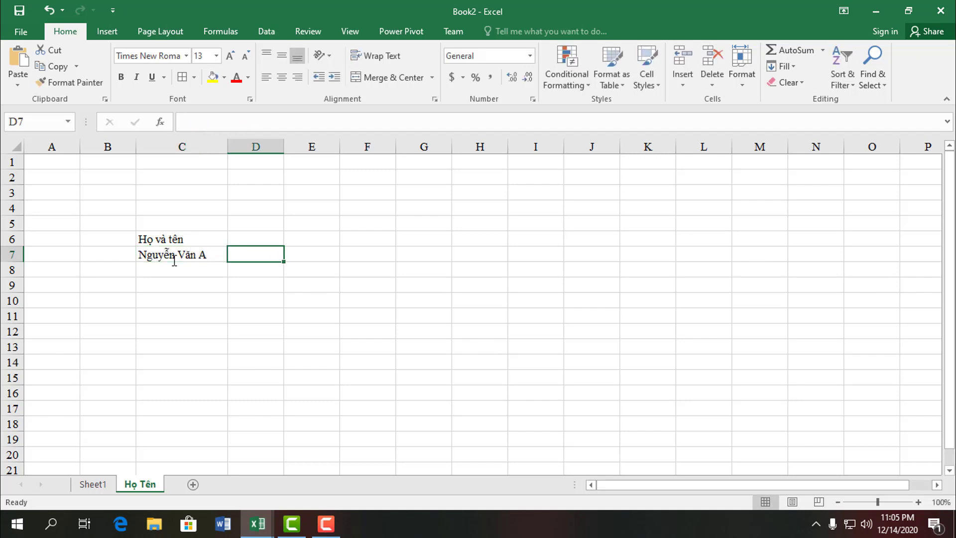
{"action": "left_click", "coordinate": [179, 272]}
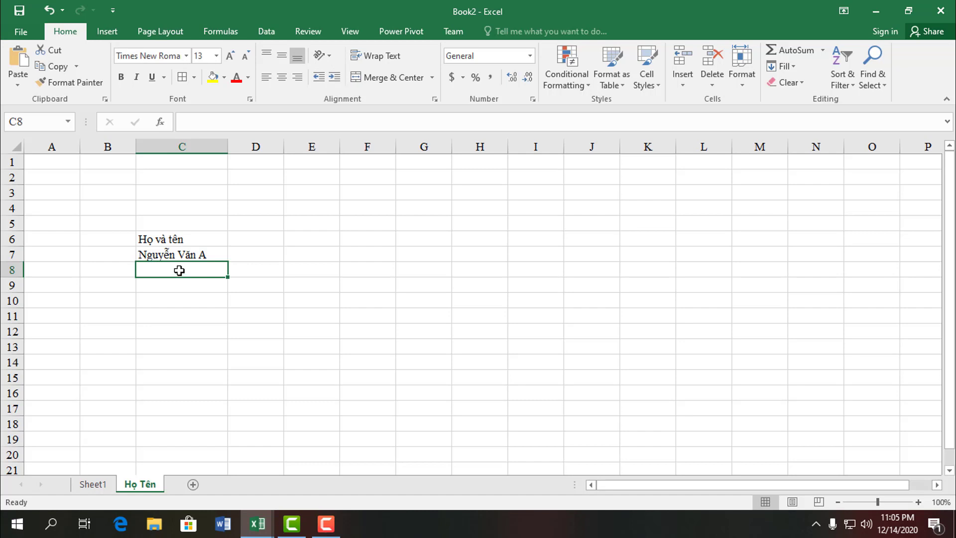
{"action": "type", "text": "Nguyễn "}
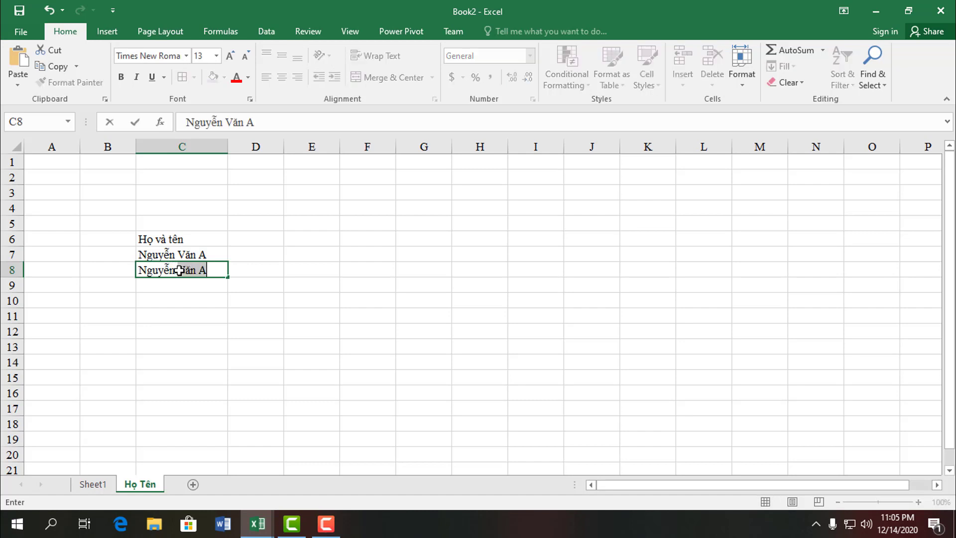
{"action": "type", "text": "Thị C"}
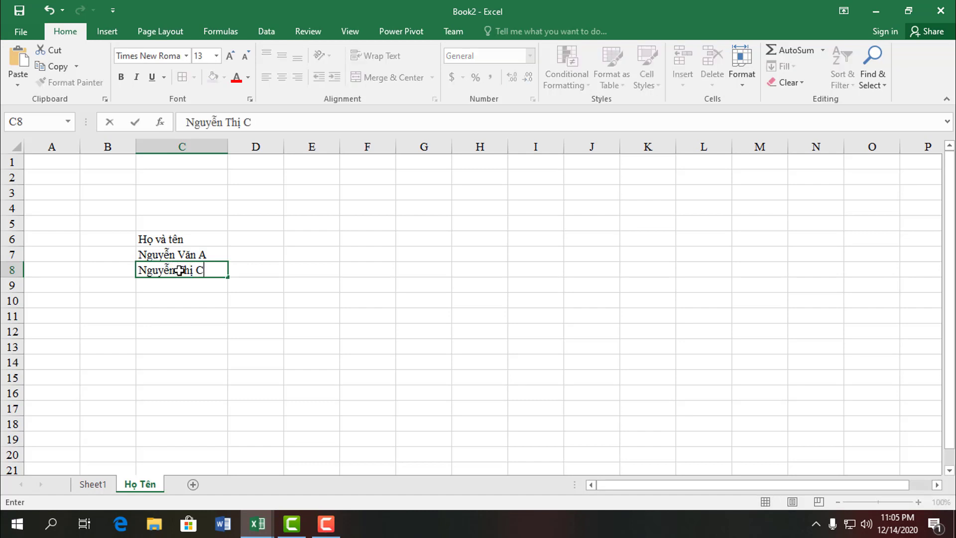
{"action": "key", "text": "Return"}
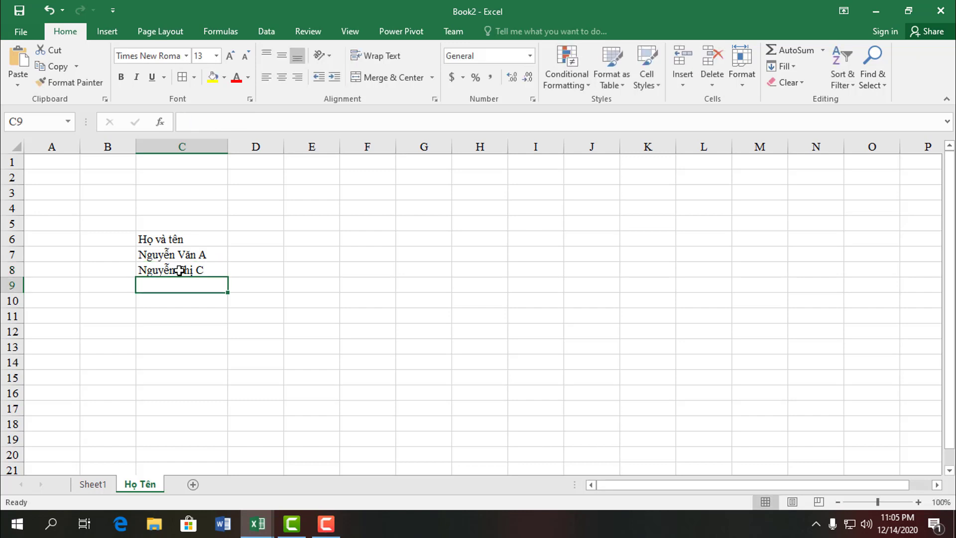
{"action": "type", "text": "Huynh"}
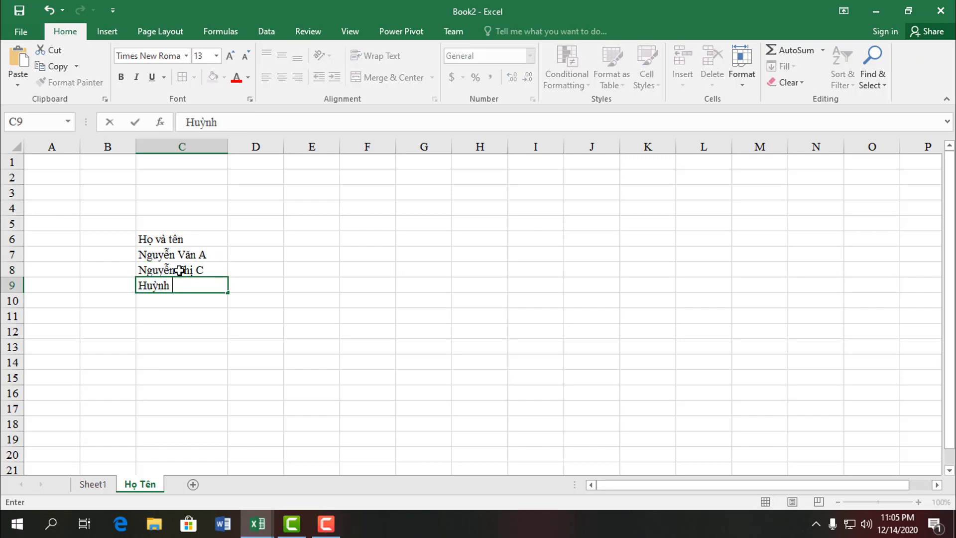
{"action": "type", "text": "Van"}
{"action": "type", "text": " D"}
{"action": "key", "text": "Return"}
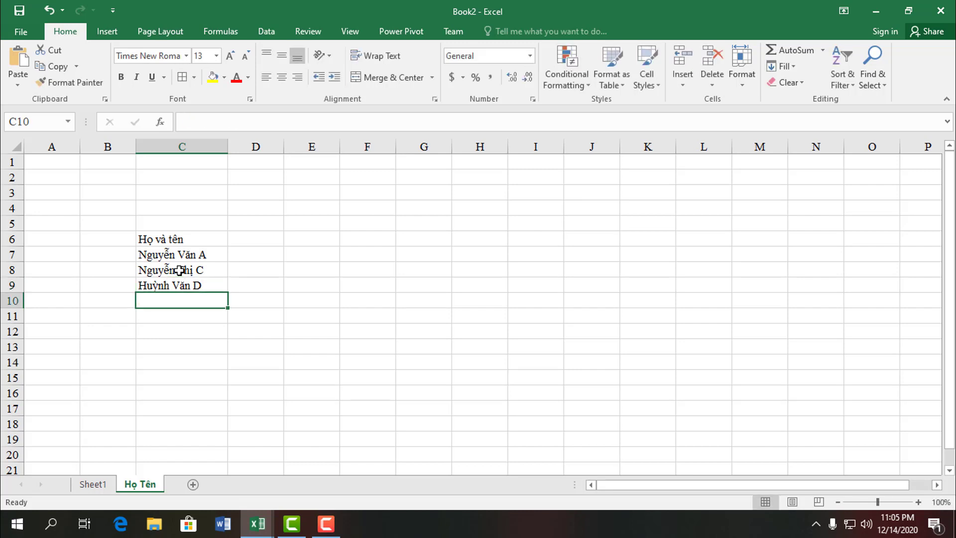
Enter the fourth and fifth names in C10 and C11
{"action": "type", "text": "Laam "}
{"action": "type", "text": "Th"}
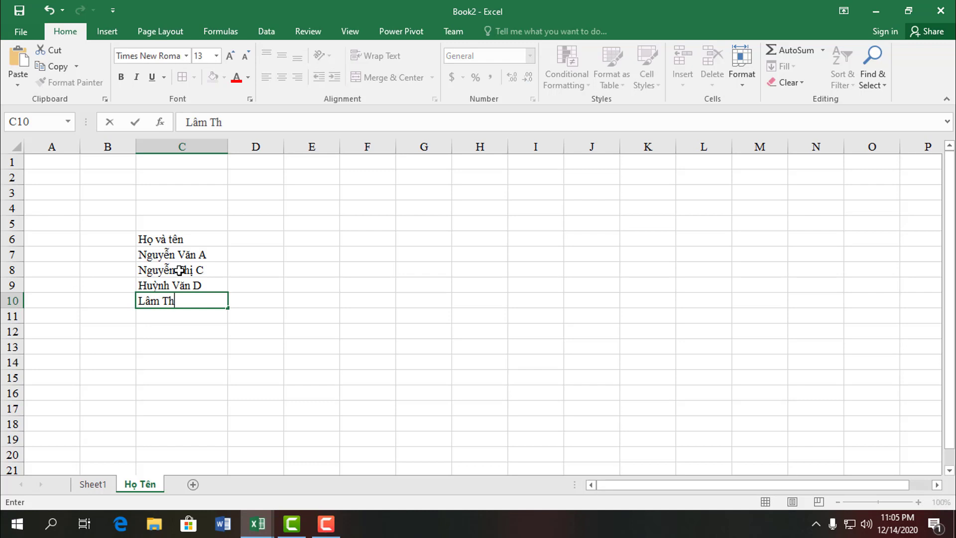
{"action": "type", "text": "An"}
{"action": "key", "text": "Return"}
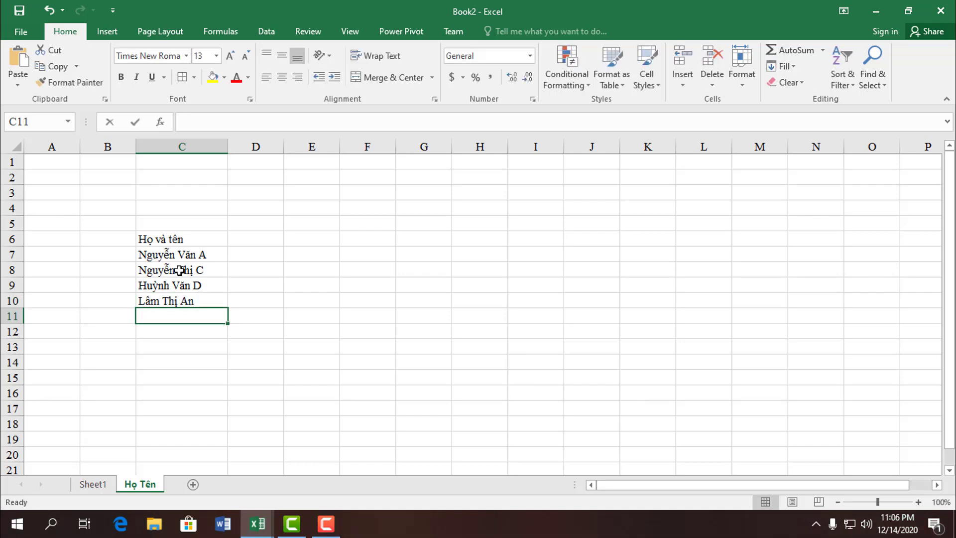
{"action": "type", "text": "Danh Văn T"}
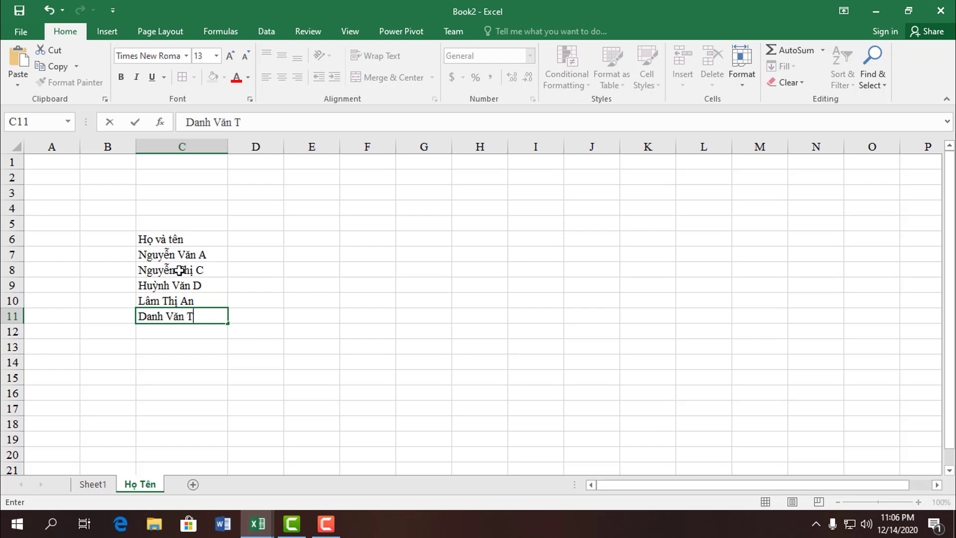
{"action": "key", "text": "BackSpace"}
{"action": "type", "text": "Ngh"}
{"action": "type", "text": "ĩa"}
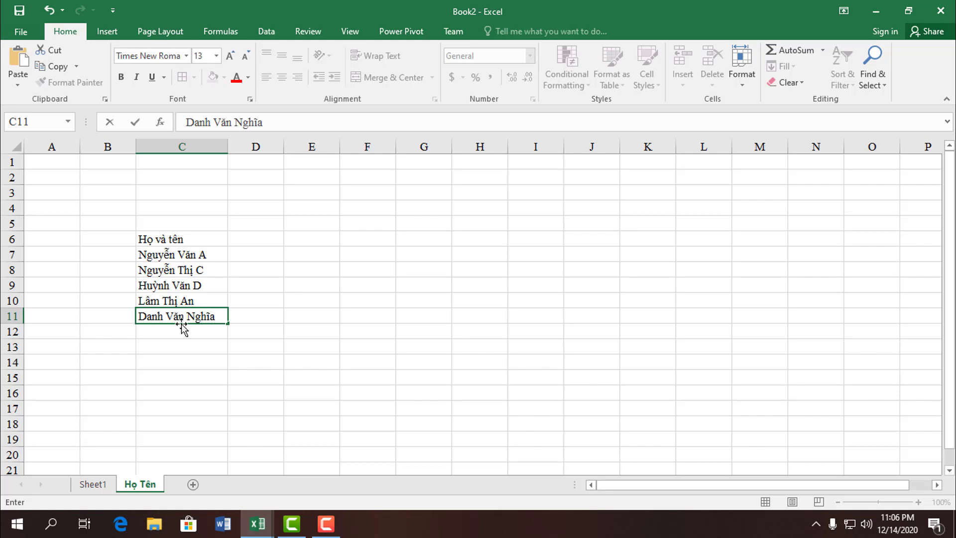
{"action": "key", "text": "Return"}
Centre the C6 header horizontally and vertically, then return to Sheet1
{"action": "left_click", "coordinate": [166, 258]}
{"action": "left_click", "coordinate": [93, 484]}
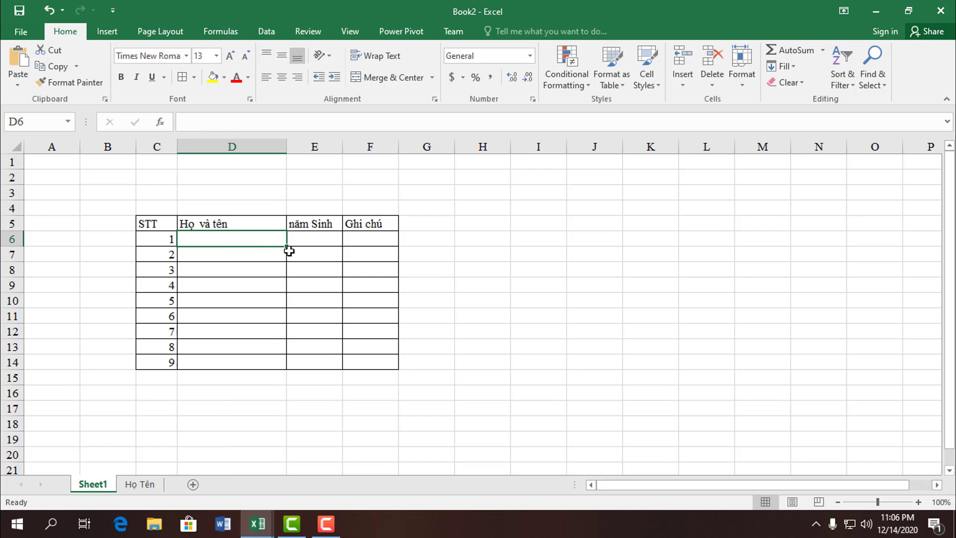
{"action": "left_click", "coordinate": [140, 484]}
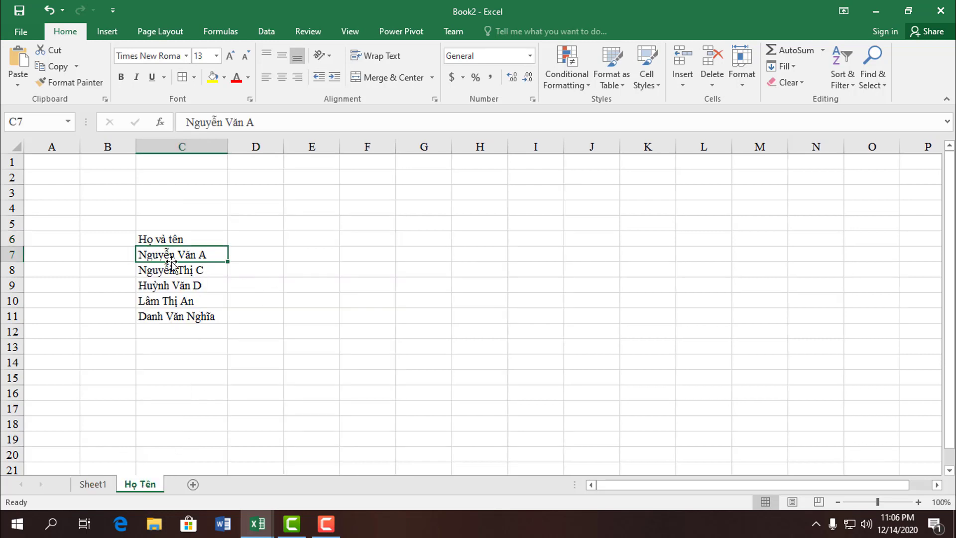
{"action": "left_click", "coordinate": [169, 240]}
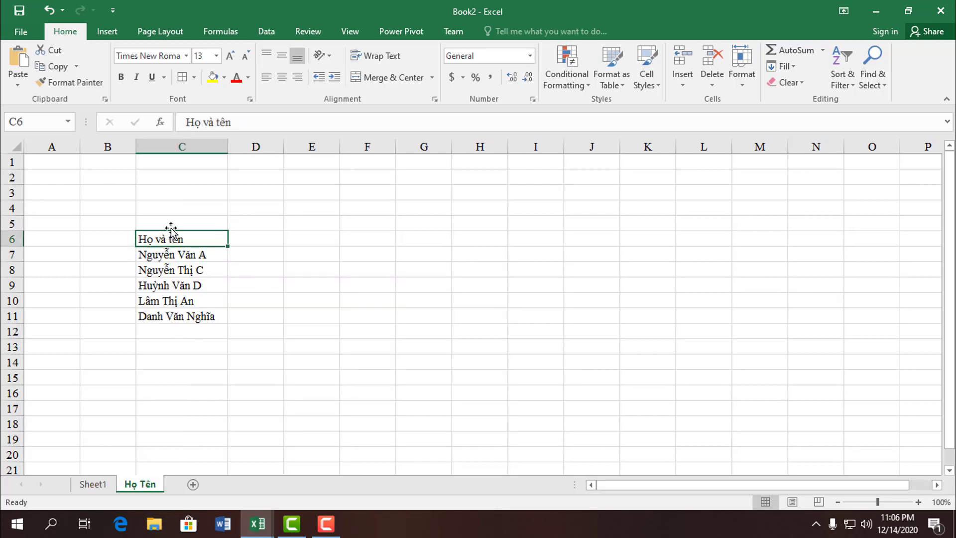
{"action": "left_click", "coordinate": [282, 77]}
{"action": "left_click", "coordinate": [282, 55]}
{"action": "left_click", "coordinate": [190, 316]}
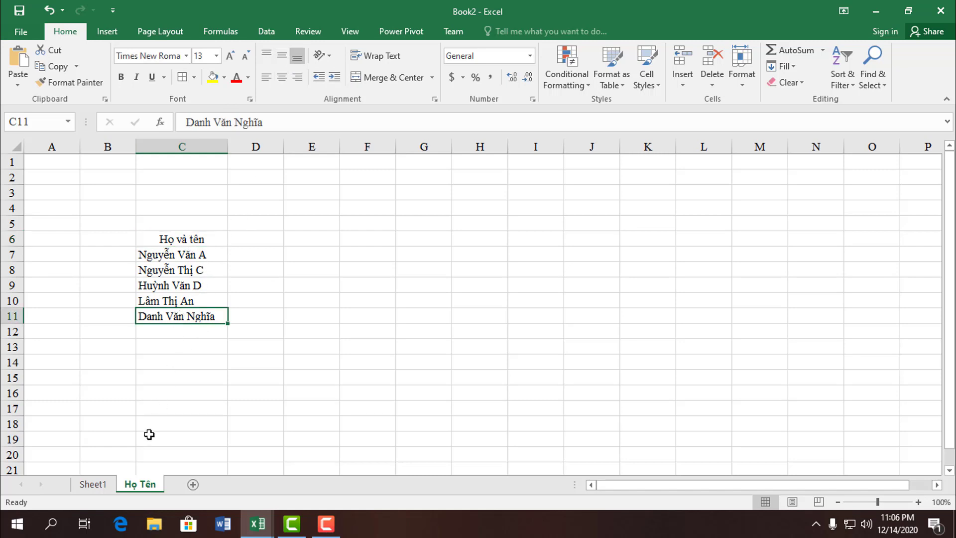
{"action": "left_click", "coordinate": [95, 486]}
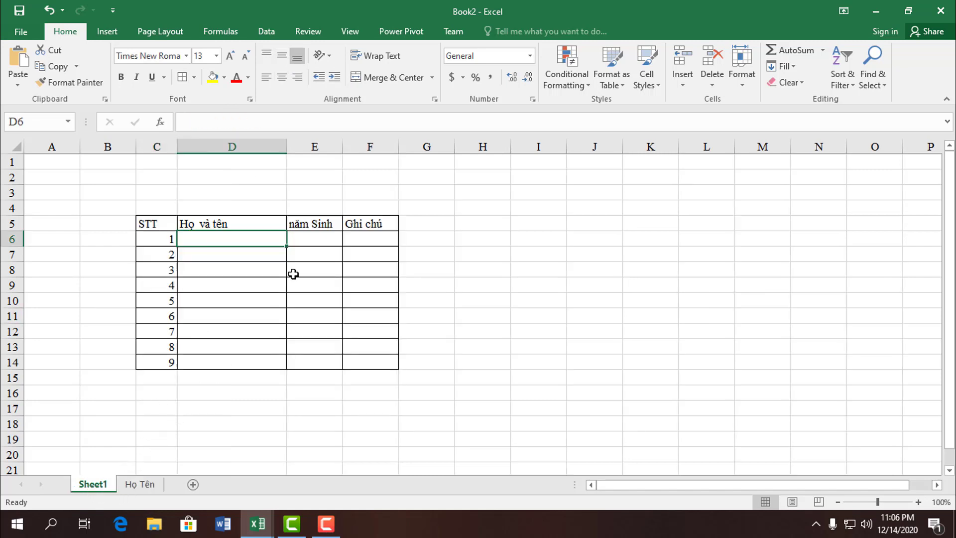
Enter the label 'Cách 1: Thông thường' in H6, then select D6
{"action": "left_click", "coordinate": [495, 242]}
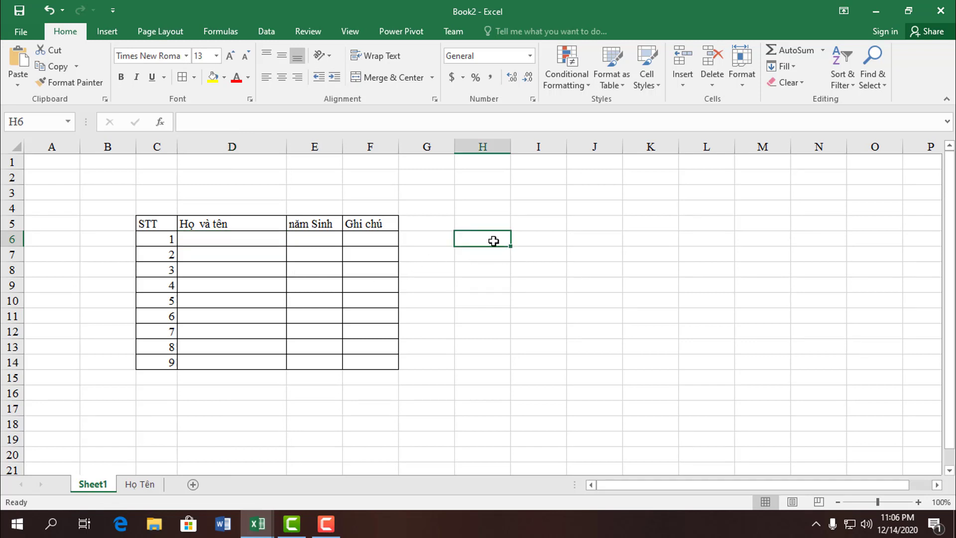
{"action": "type", "text": "C"}
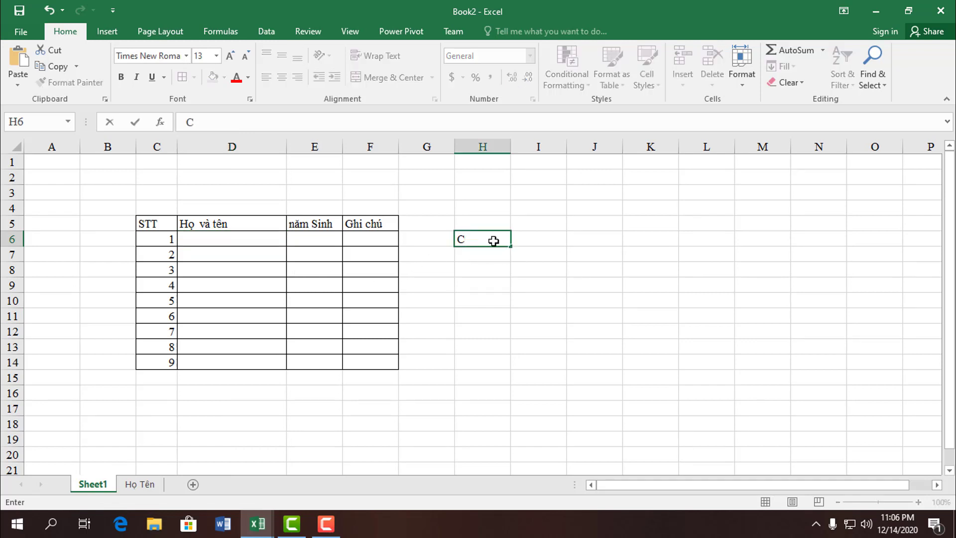
{"action": "type", "text": "hs"}
{"action": "type", "text": "1"}
{"action": "type", "text": " Thoo"}
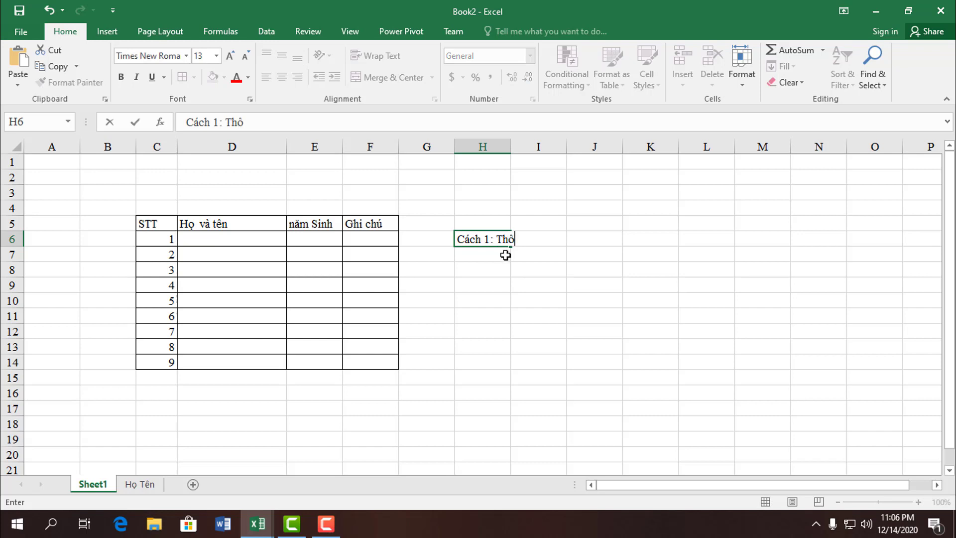
{"action": "type", "text": "ng"}
{"action": "type", "text": " thuơng"}
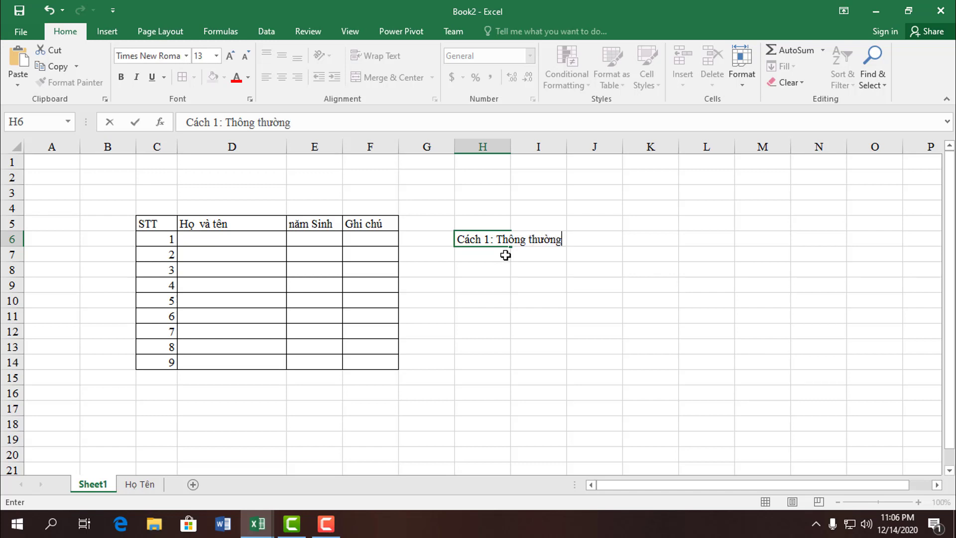
{"action": "left_click", "coordinate": [505, 263]}
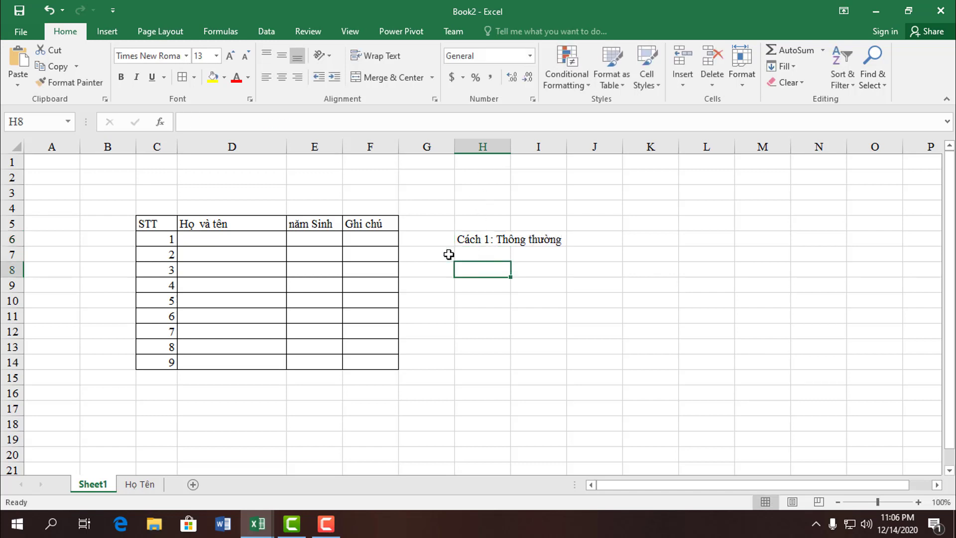
{"action": "left_click", "coordinate": [236, 240]}
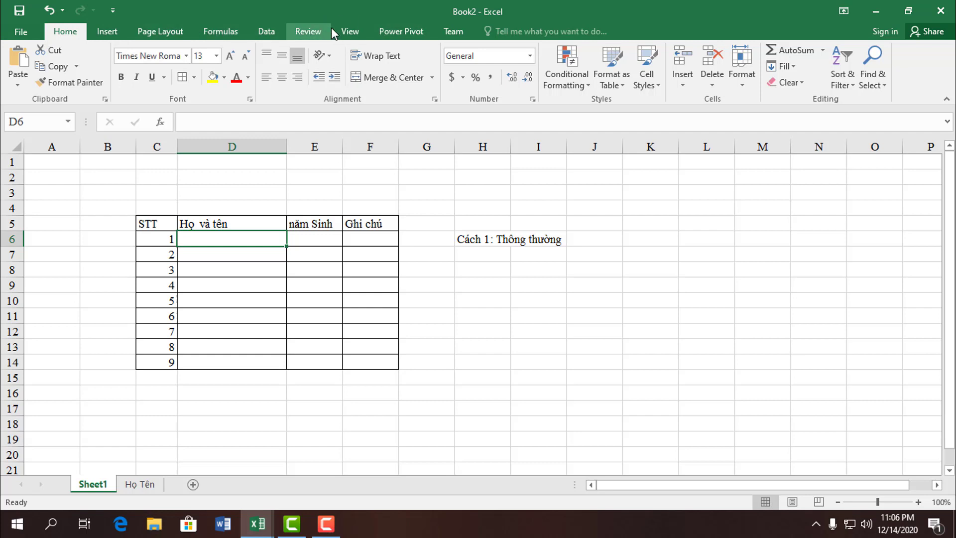
Open Data Validation for D6, choose List under Allow, and start the Source entry
{"action": "left_click", "coordinate": [266, 31]}
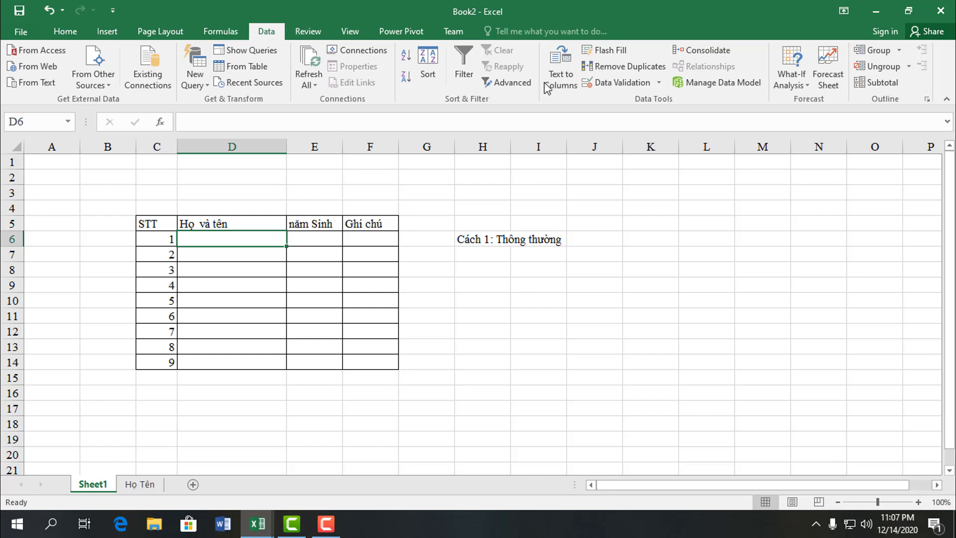
{"action": "left_click", "coordinate": [660, 83]}
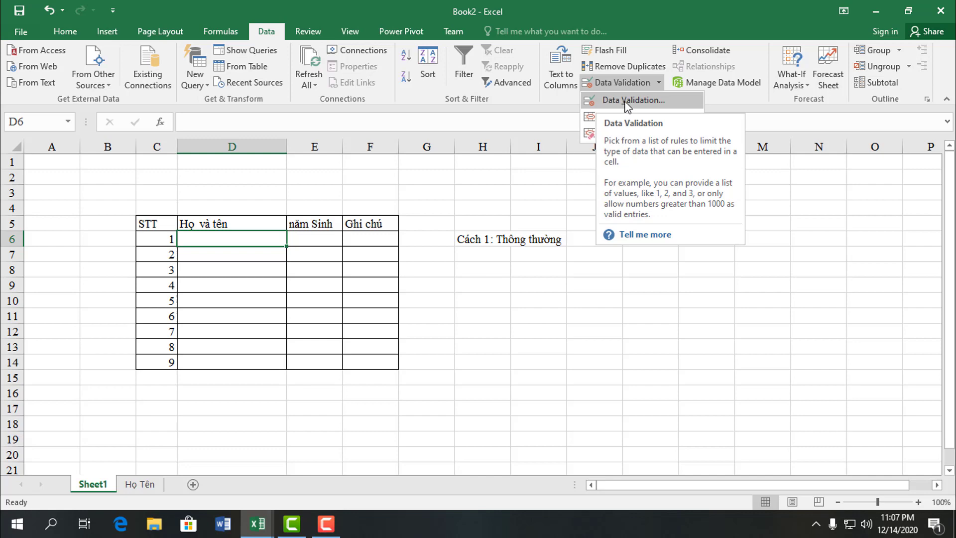
{"action": "left_click", "coordinate": [626, 101]}
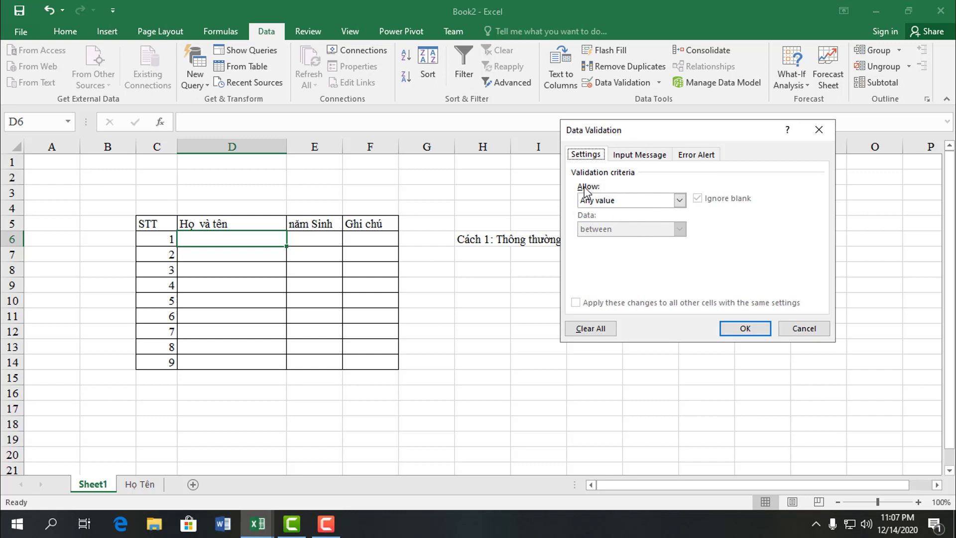
{"action": "left_click", "coordinate": [679, 201]}
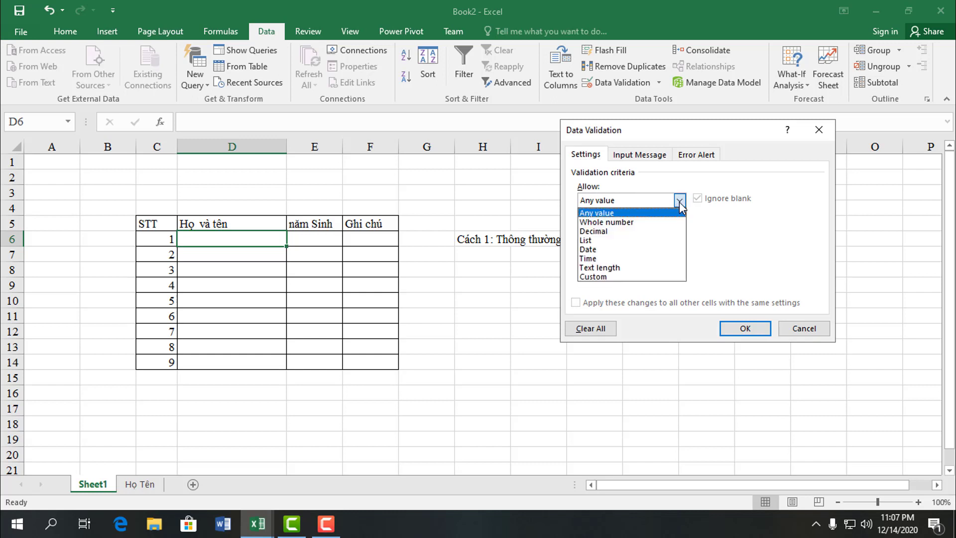
{"action": "left_click", "coordinate": [593, 247]}
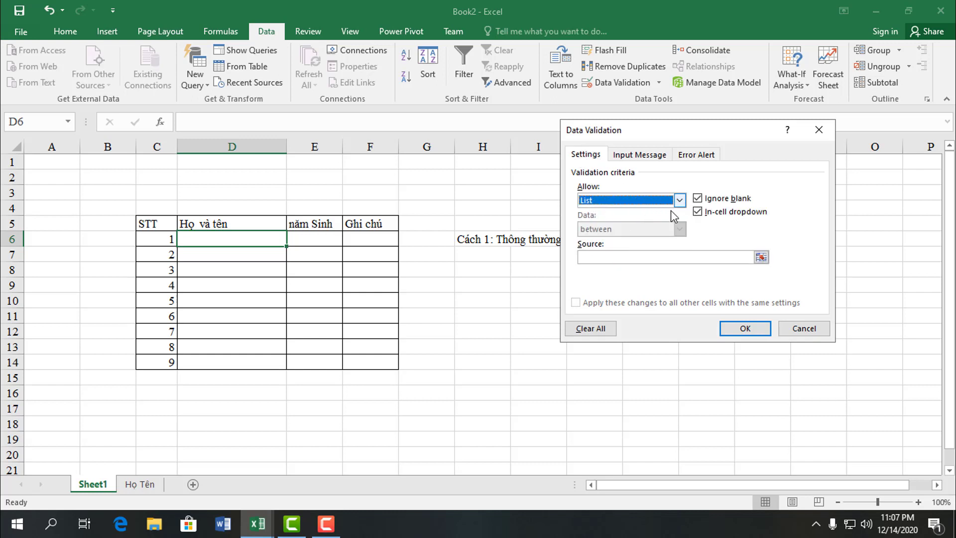
{"action": "left_click", "coordinate": [603, 257]}
{"action": "type", "text": "="}
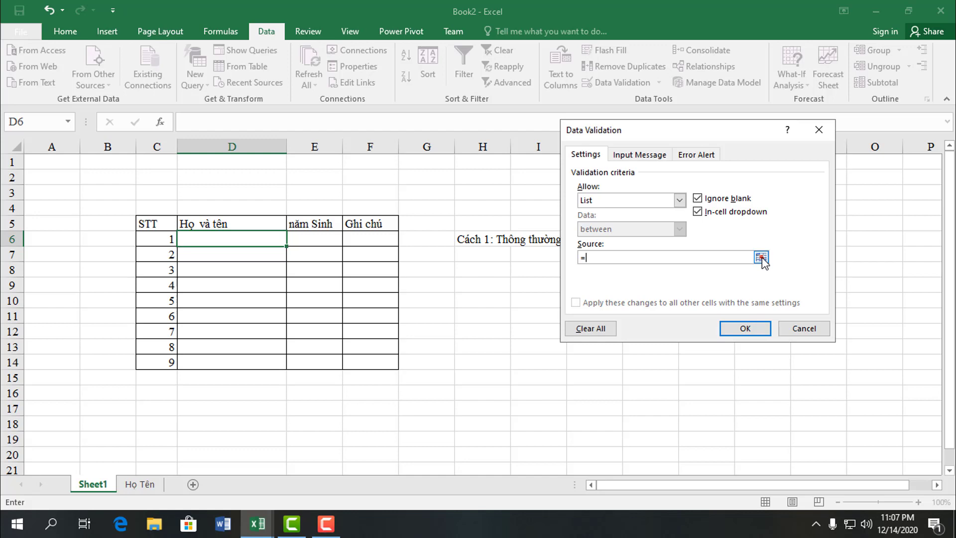
Point the list source at C7:C11 on the Họ Tên sheet (='Họ Tên'!$C$7:$C$11)
{"action": "left_click", "coordinate": [762, 257]}
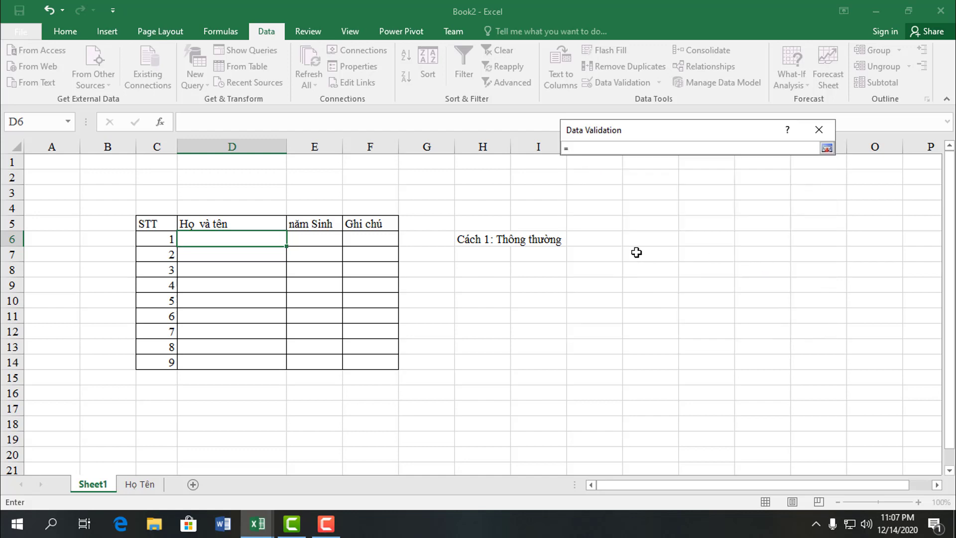
{"action": "left_click", "coordinate": [140, 485]}
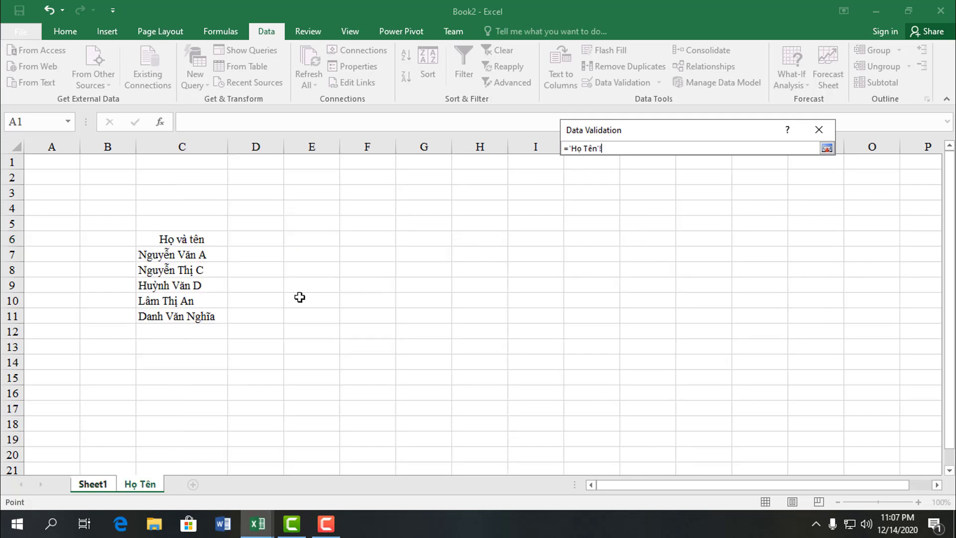
{"action": "left_click_drag", "start_coordinate": [196, 257], "coordinate": [191, 316]}
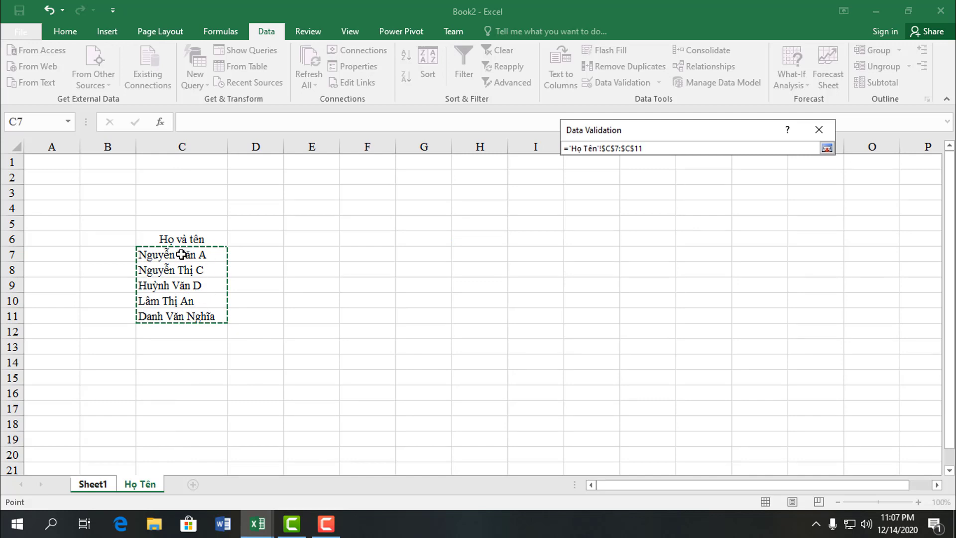
{"action": "left_click", "coordinate": [162, 241]}
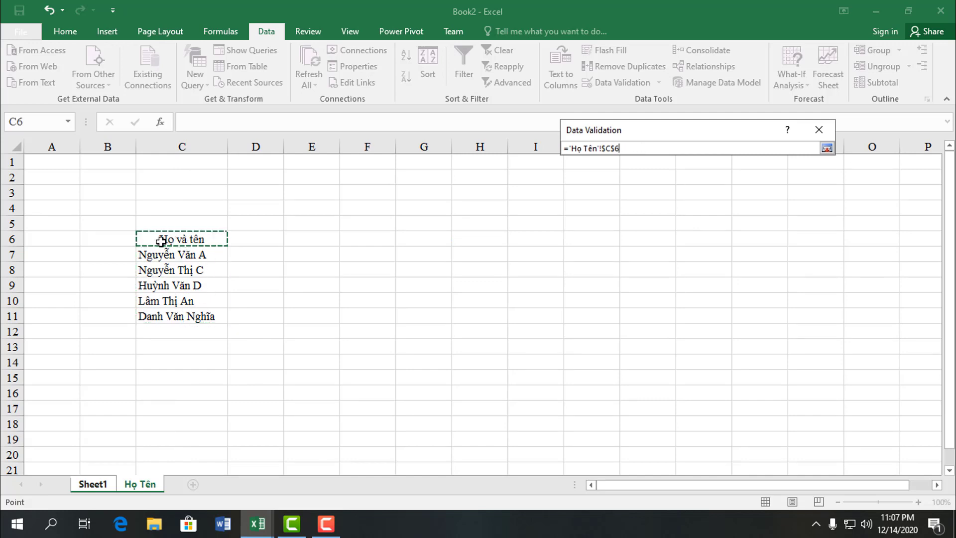
{"action": "left_click_drag", "start_coordinate": [180, 257], "coordinate": [197, 317]}
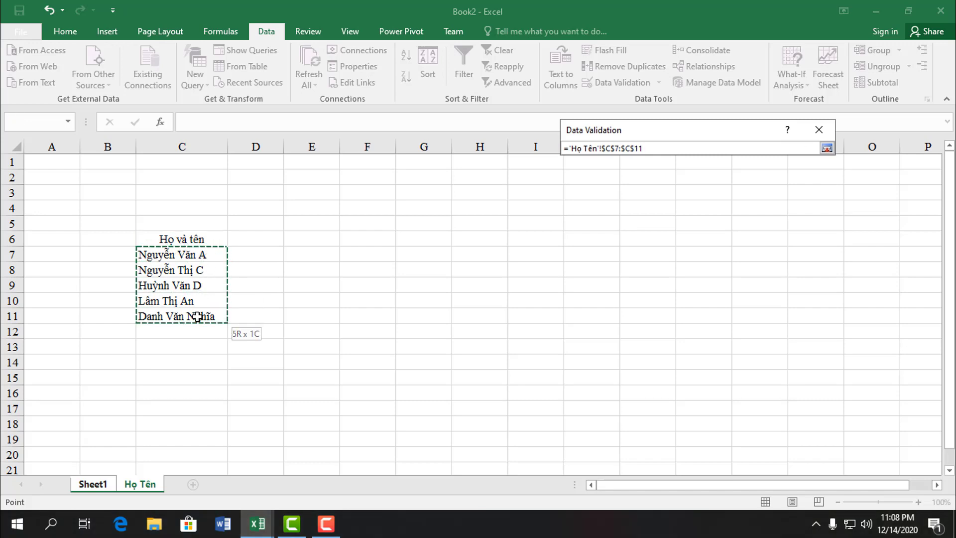
{"action": "left_click", "coordinate": [827, 149]}
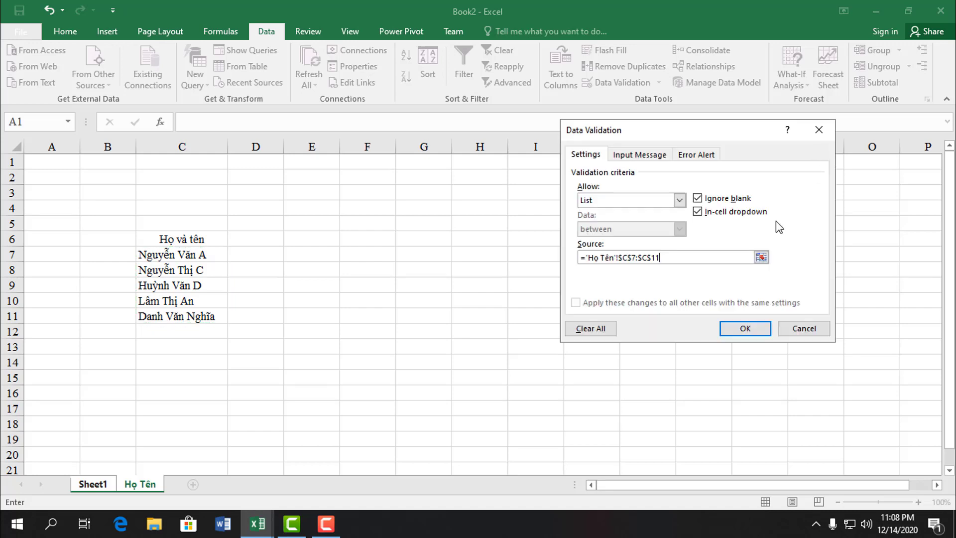
Apply the rule and test D6's dropdown, choosing Nguyễn Văn A, then Nguyễn Thị C
{"action": "left_click", "coordinate": [746, 329]}
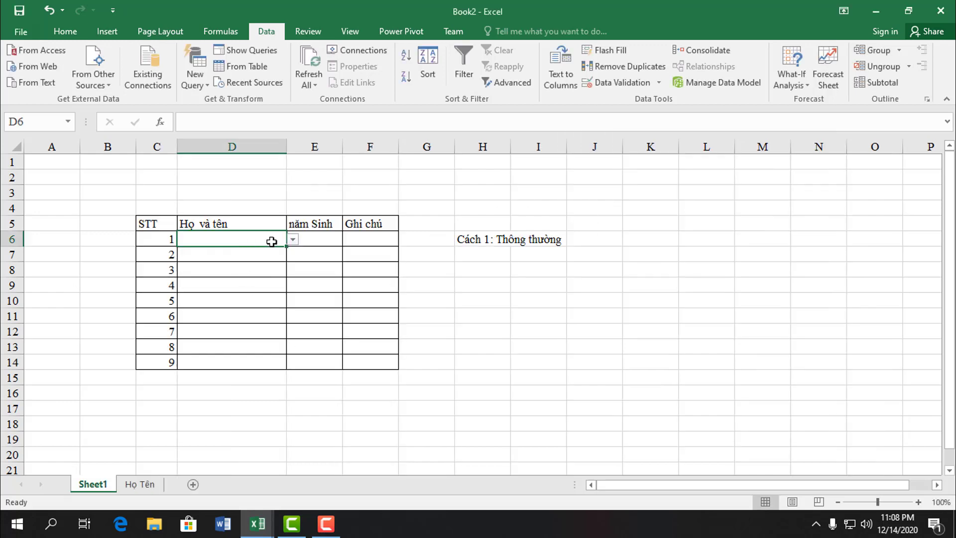
{"action": "left_click", "coordinate": [293, 239]}
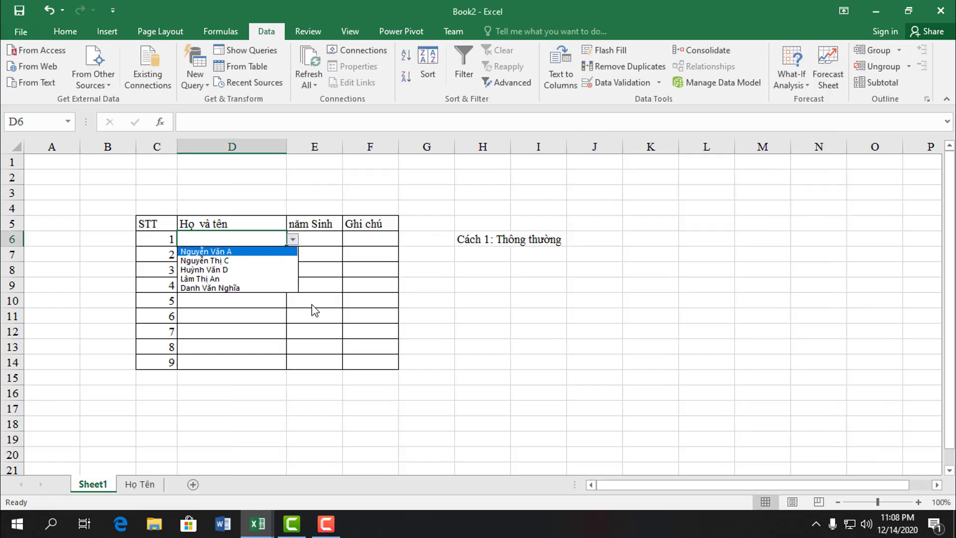
{"action": "left_click", "coordinate": [231, 252]}
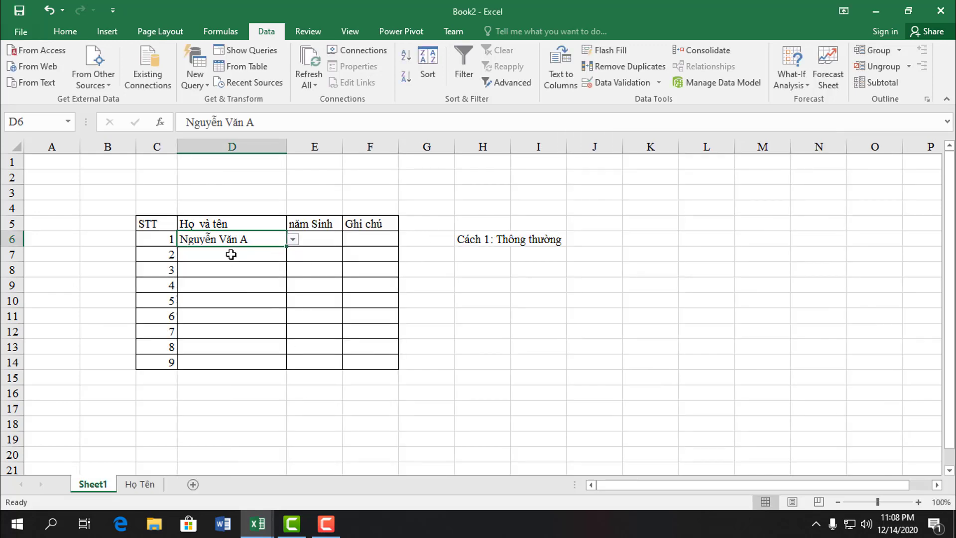
{"action": "left_click", "coordinate": [293, 240]}
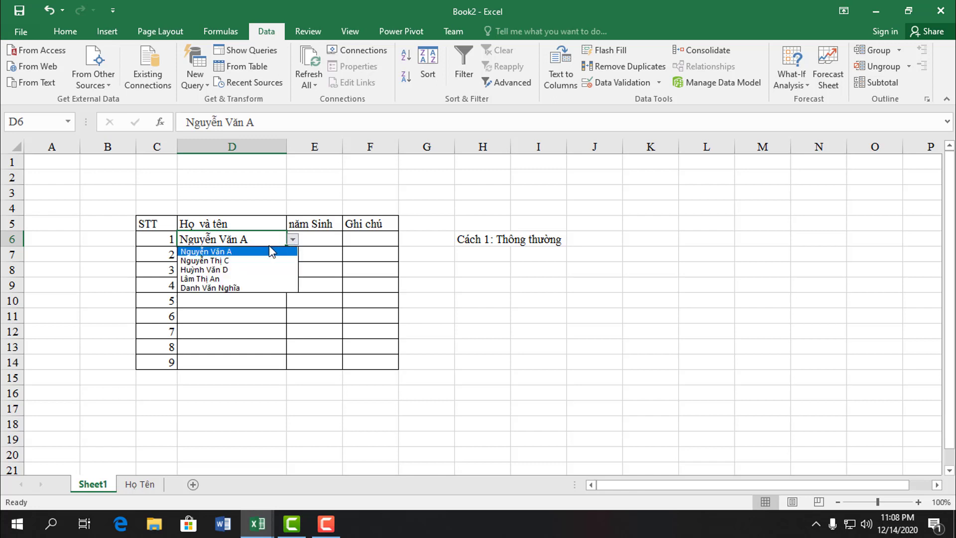
{"action": "left_click", "coordinate": [243, 256]}
{"action": "left_click", "coordinate": [243, 256]}
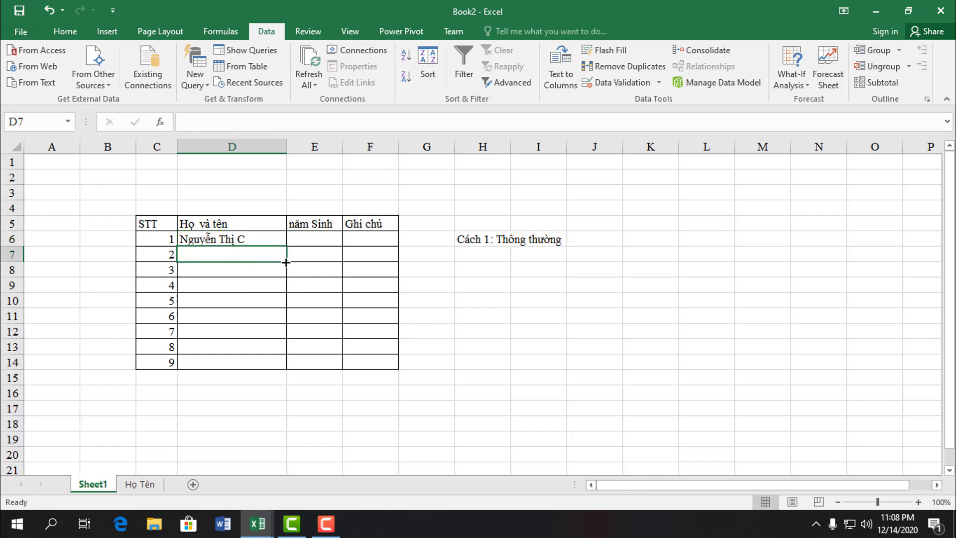
{"action": "left_click", "coordinate": [265, 241]}
Copy Nguyễn Thị C down through D14, then clear D7:D14 again
{"action": "left_click", "coordinate": [266, 259]}
{"action": "left_click", "coordinate": [250, 241]}
{"action": "left_click_drag", "start_coordinate": [287, 247], "coordinate": [261, 368]}
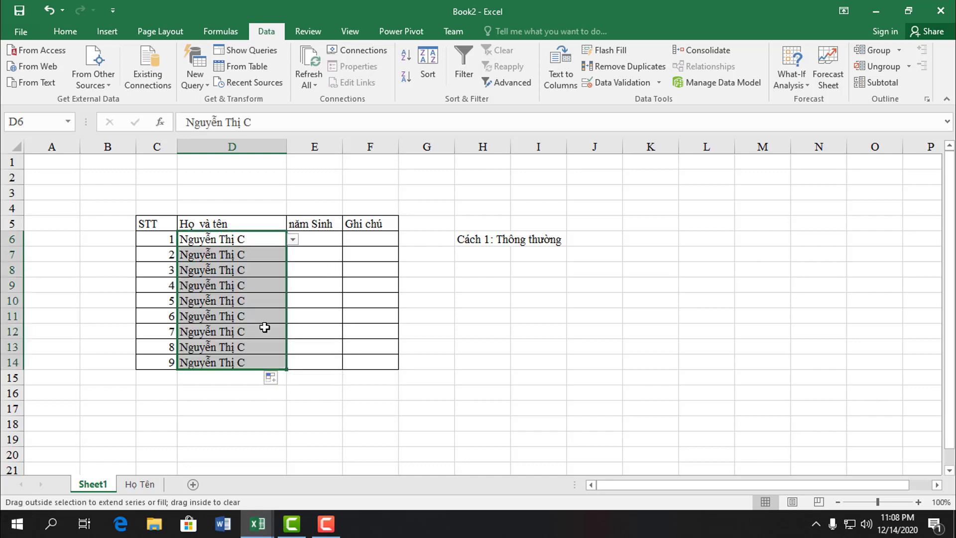
{"action": "left_click", "coordinate": [256, 255]}
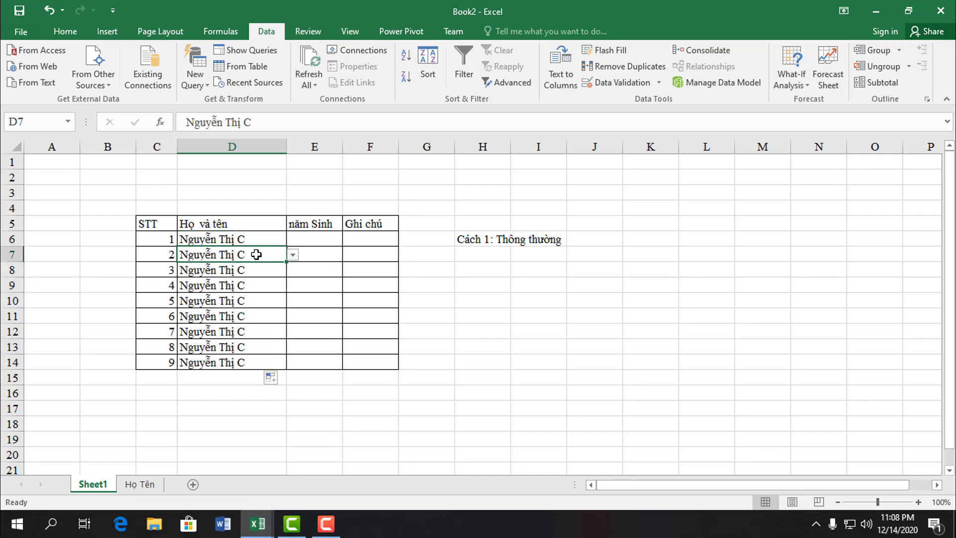
{"action": "left_click", "coordinate": [245, 288]}
{"action": "left_click_drag", "start_coordinate": [233, 258], "coordinate": [234, 351]}
{"action": "key", "text": "Delete"}
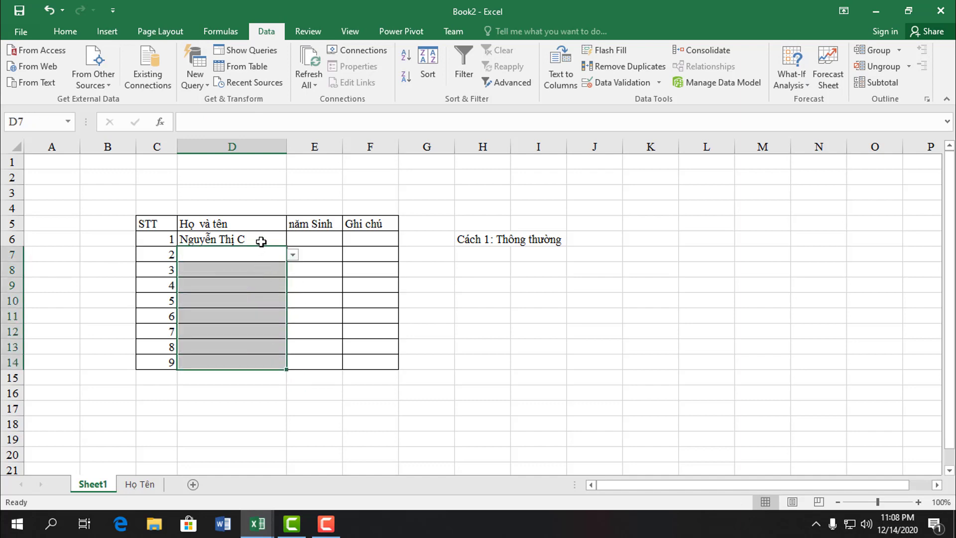
{"action": "left_click", "coordinate": [261, 242]}
{"action": "left_click", "coordinate": [293, 240]}
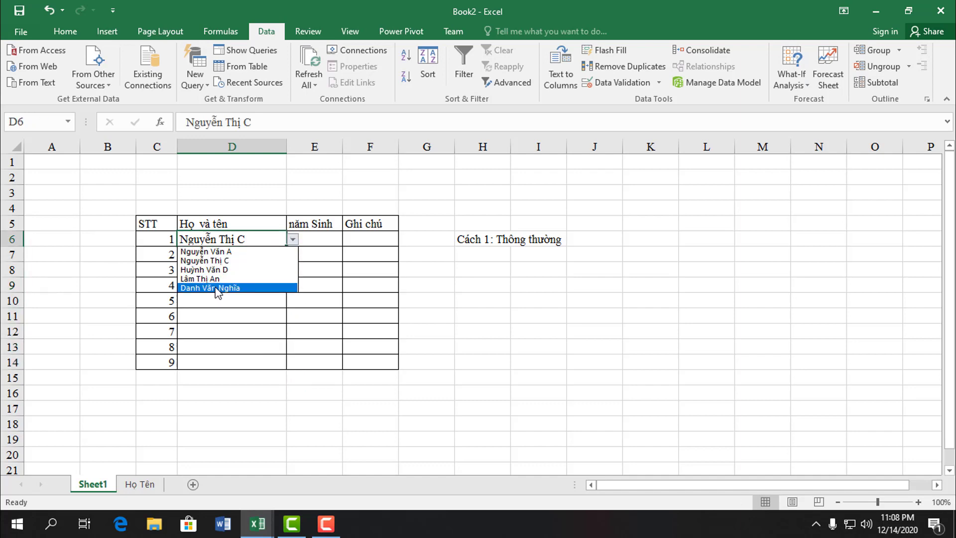
{"action": "left_click", "coordinate": [217, 288]}
{"action": "left_click", "coordinate": [279, 255]}
{"action": "left_click", "coordinate": [293, 254]}
{"action": "left_click", "coordinate": [214, 276]}
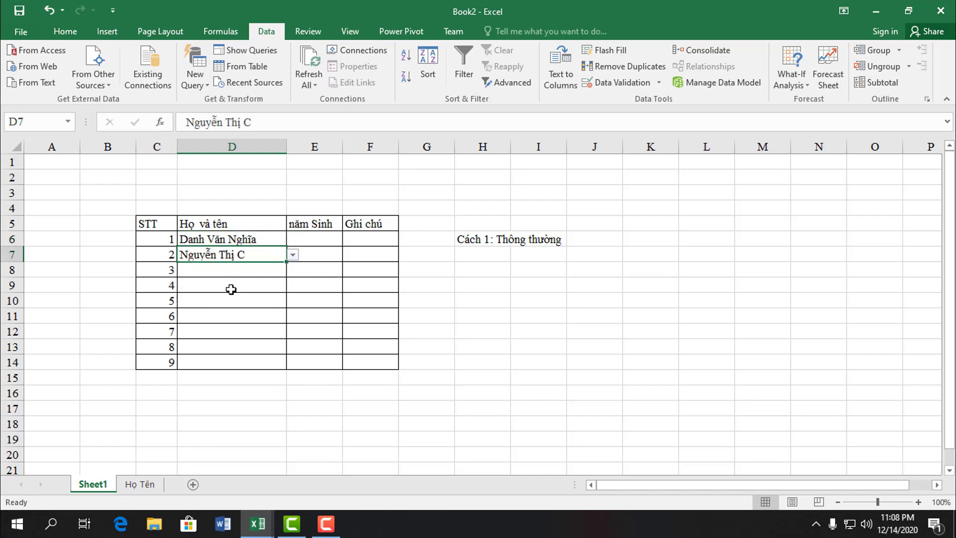
{"action": "left_click", "coordinate": [245, 279]}
{"action": "left_click", "coordinate": [293, 285]}
{"action": "left_click", "coordinate": [234, 319]}
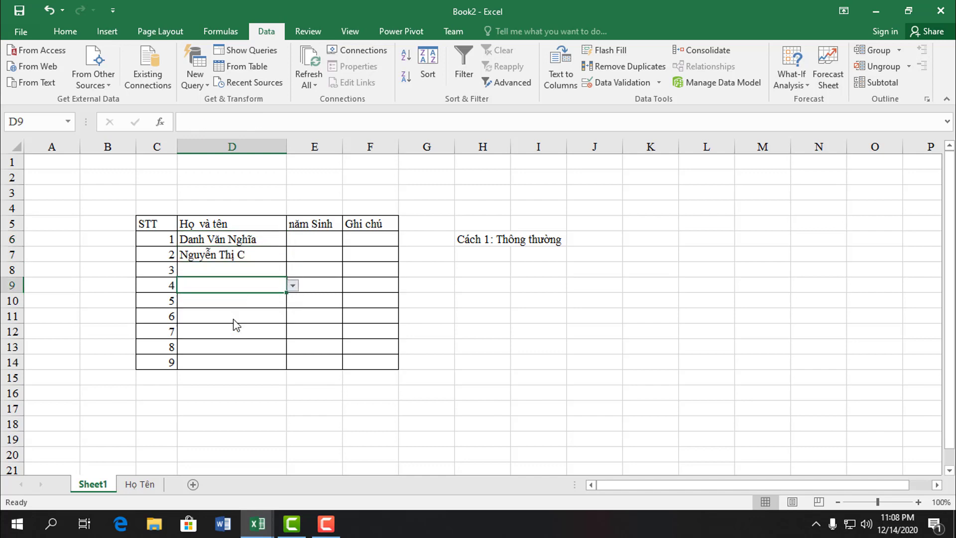
Pick Nguyễn Thị C from the dropdowns for D10 and D8
{"action": "left_click", "coordinate": [269, 302]}
{"action": "left_click", "coordinate": [293, 301]}
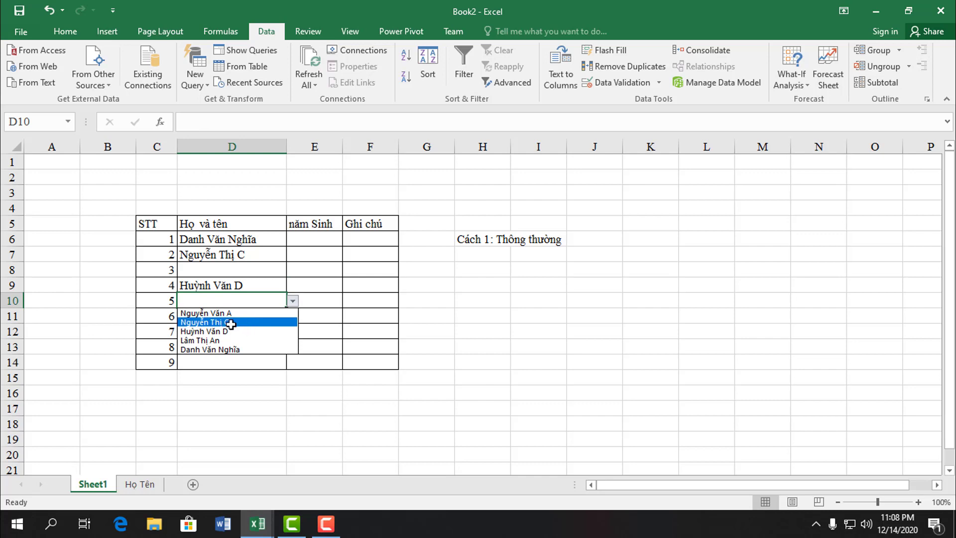
{"action": "left_click", "coordinate": [256, 323]}
{"action": "left_click", "coordinate": [264, 271]}
{"action": "left_click", "coordinate": [293, 270]}
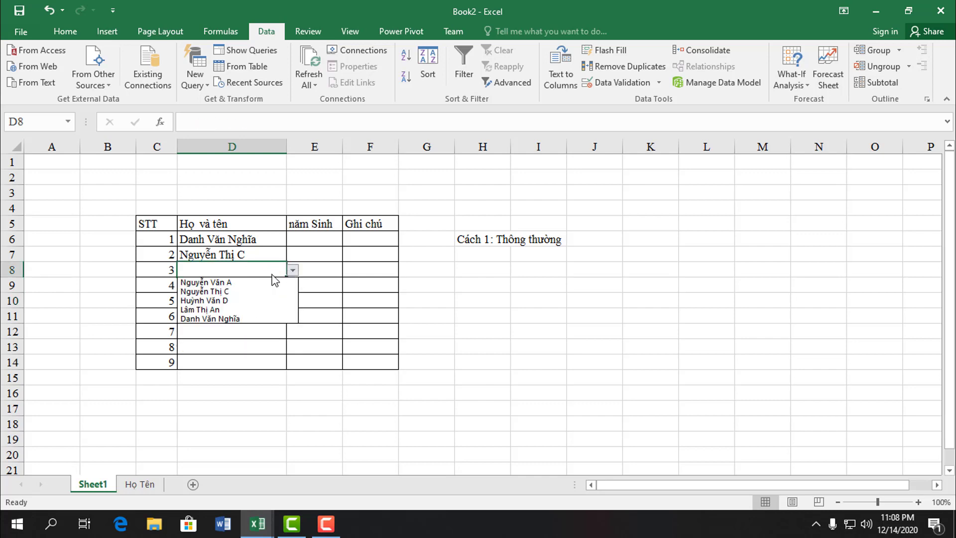
{"action": "left_click", "coordinate": [235, 294]}
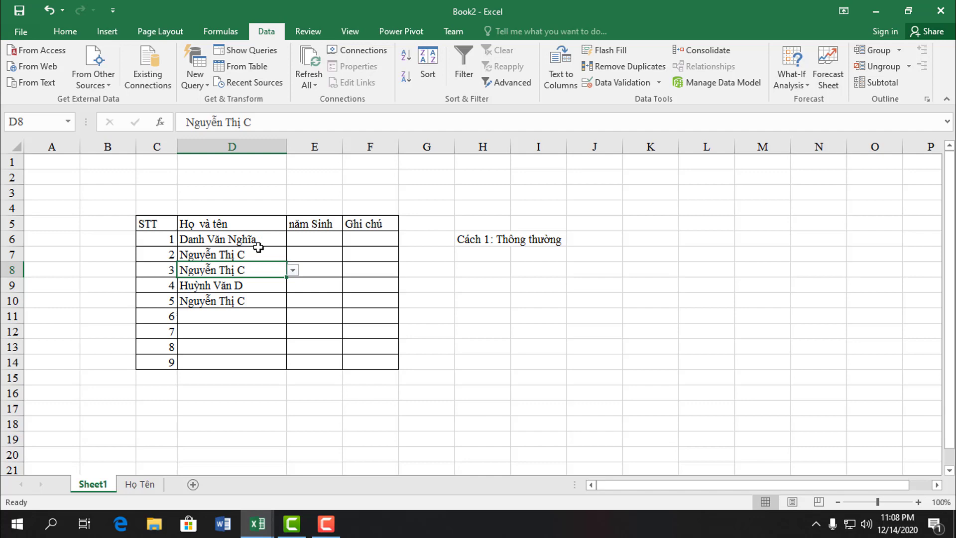
Review the filled names in D6:D10, then select C7:C9 on the Họ Tên sheet
{"action": "left_click_drag", "start_coordinate": [262, 239], "coordinate": [236, 302]}
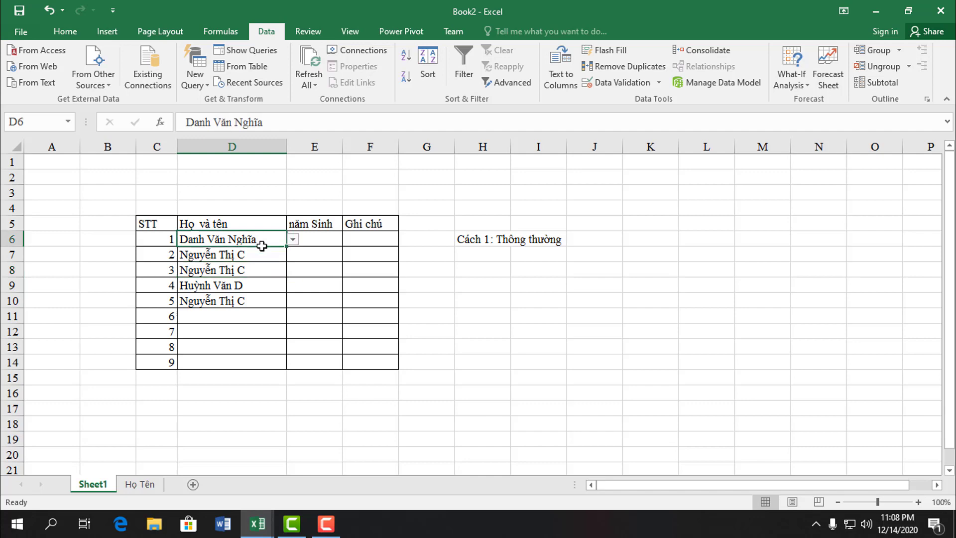
{"action": "left_click", "coordinate": [236, 302]}
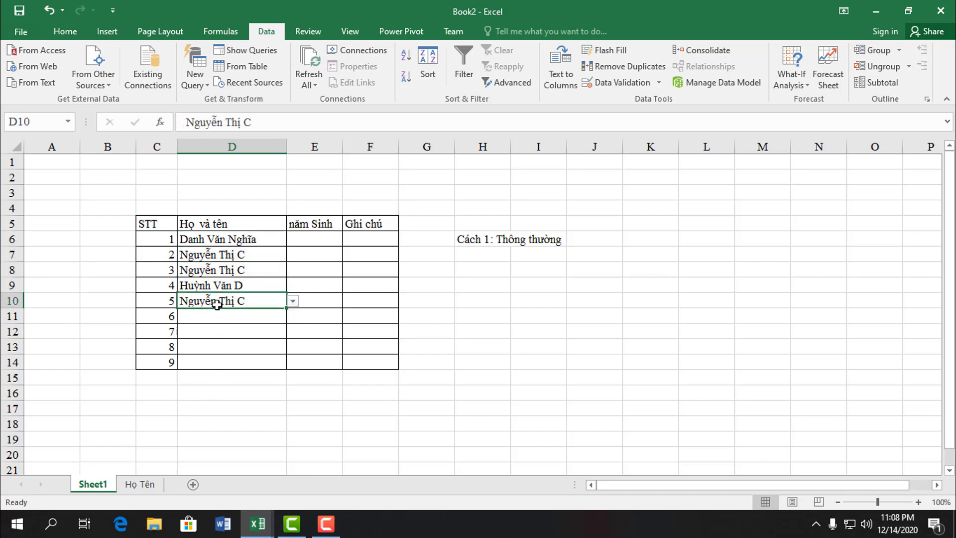
{"action": "left_click", "coordinate": [293, 301]}
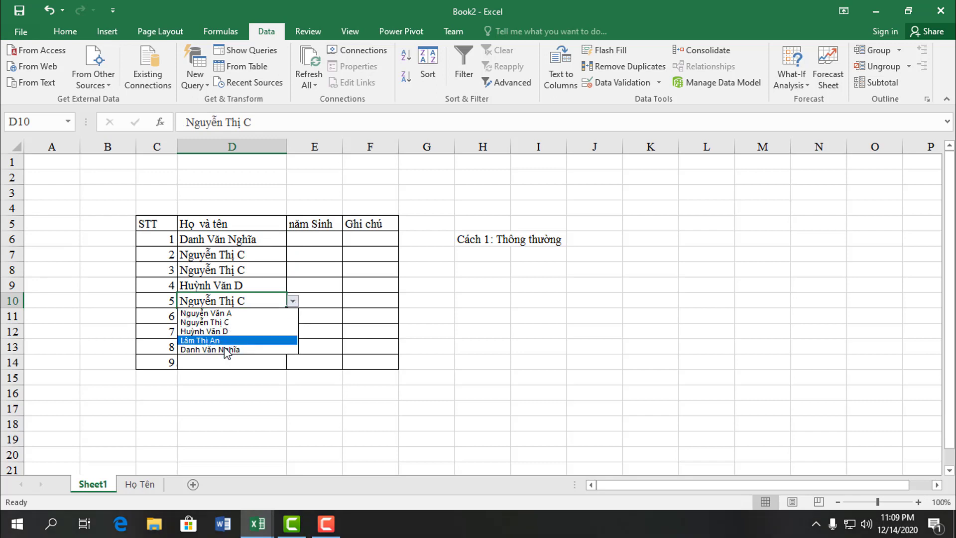
{"action": "left_click", "coordinate": [141, 485]}
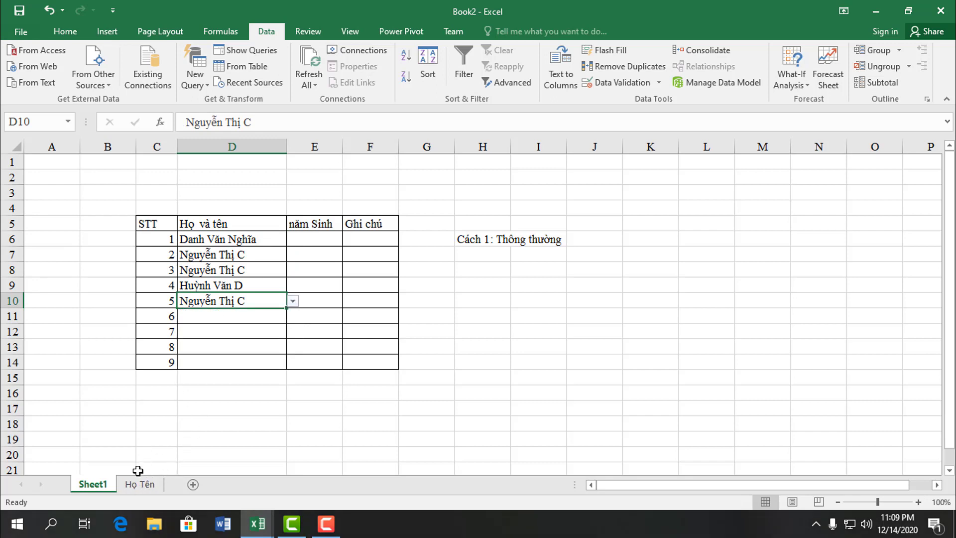
{"action": "left_click", "coordinate": [142, 486]}
{"action": "left_click_drag", "start_coordinate": [215, 256], "coordinate": [207, 316]}
Type 'Thêm Mới' into C12 on the Họ Tên sheet and go back to Sheet1
{"action": "left_click", "coordinate": [179, 334]}
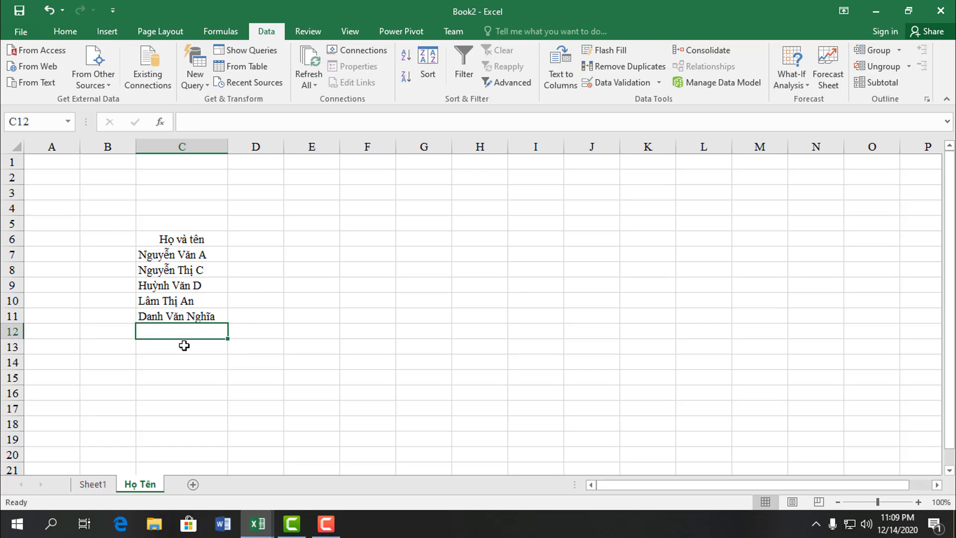
{"action": "type", "text": "Thê"}
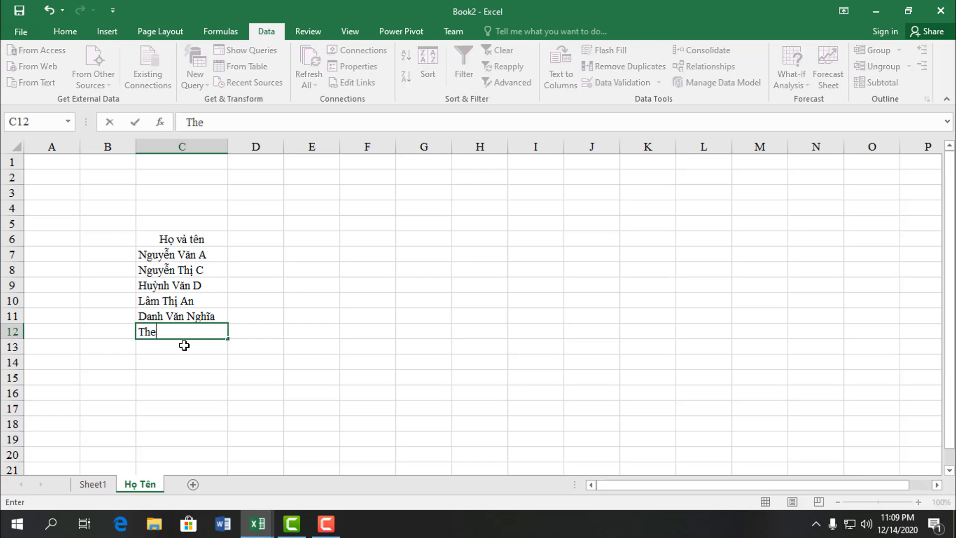
{"action": "type", "text": "m Moi"}
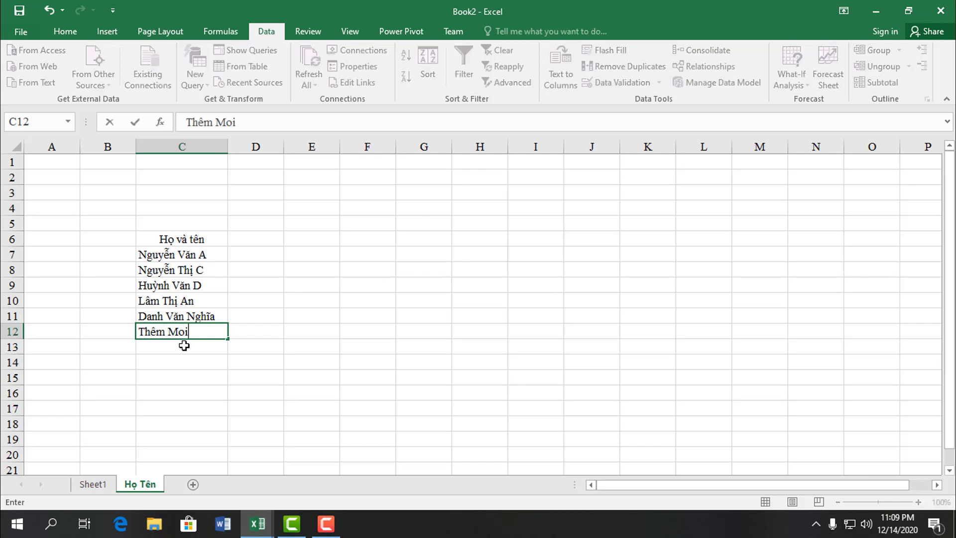
{"action": "key", "text": "Return"}
{"action": "left_click", "coordinate": [184, 330]}
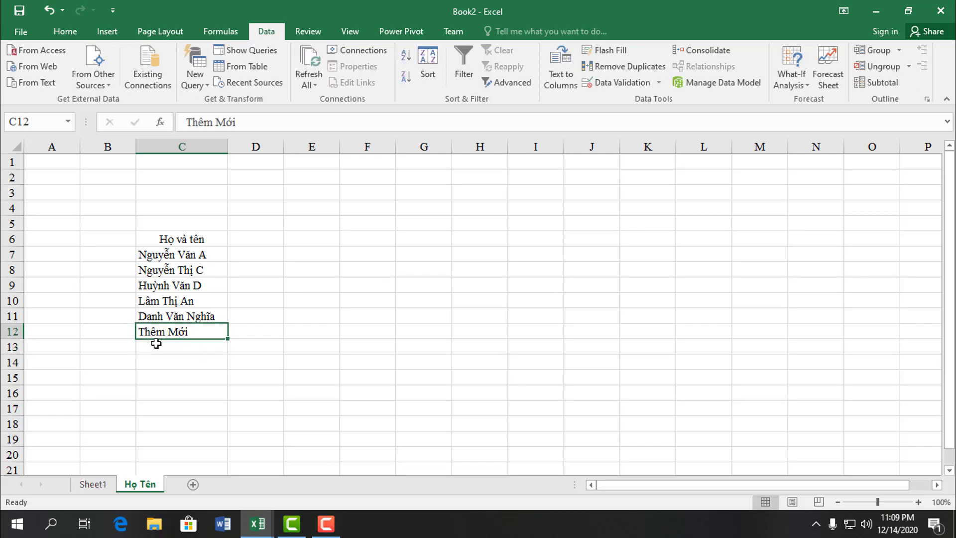
{"action": "left_click", "coordinate": [93, 484]}
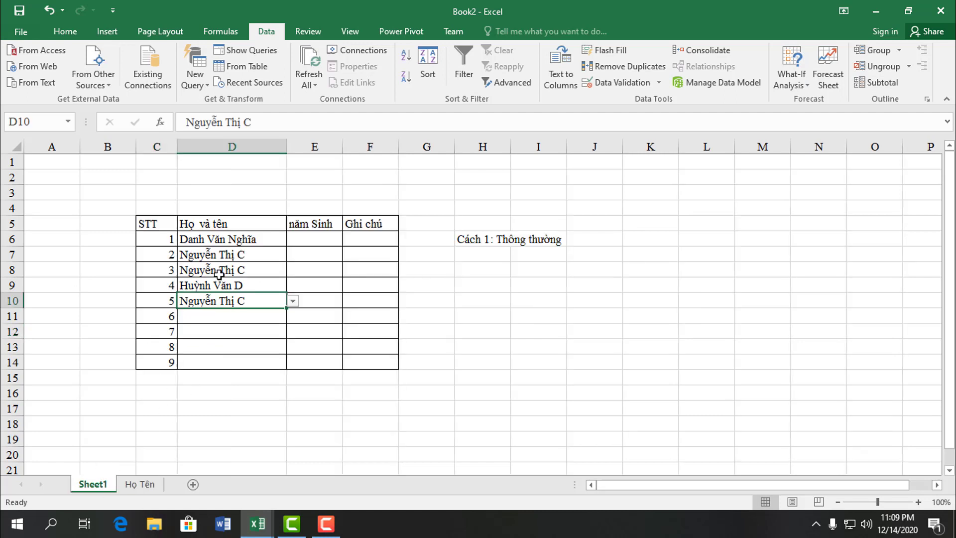
{"action": "left_click", "coordinate": [293, 300]}
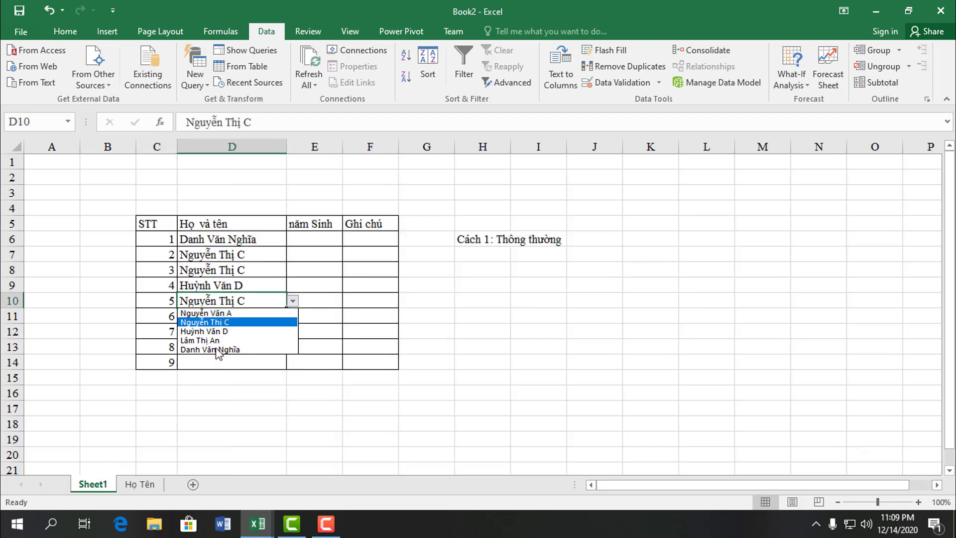
{"action": "left_click", "coordinate": [264, 242]}
{"action": "left_click", "coordinate": [255, 254]}
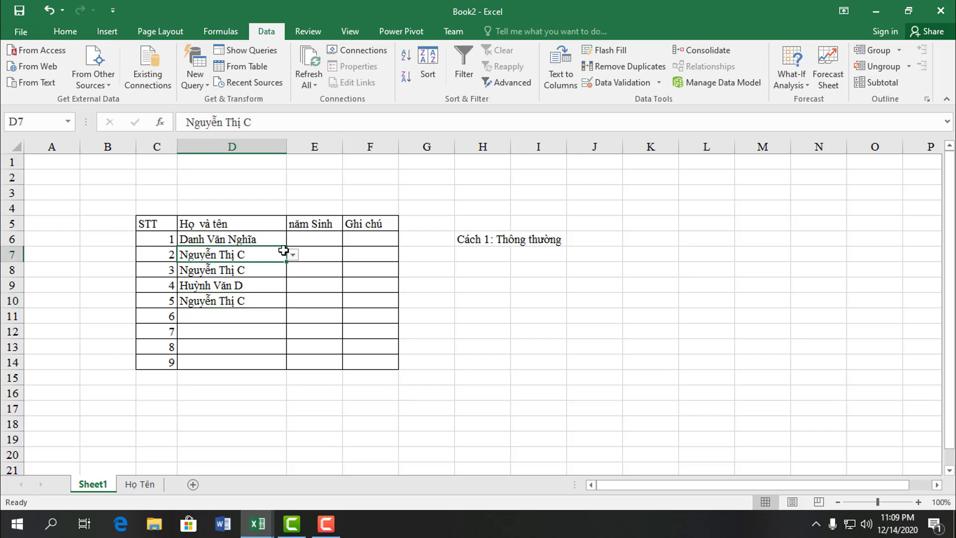
{"action": "left_click", "coordinate": [294, 255]}
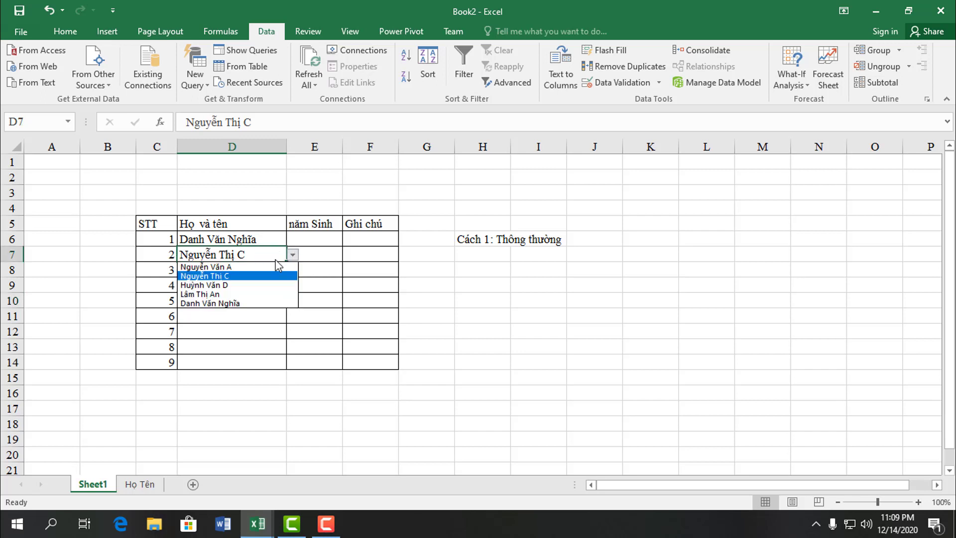
{"action": "left_click", "coordinate": [243, 244]}
{"action": "left_click", "coordinate": [241, 290]}
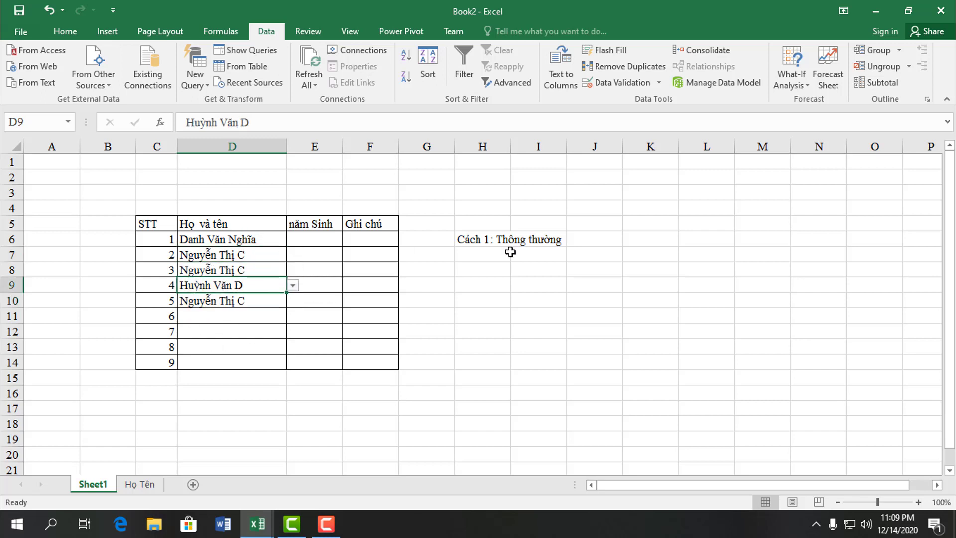
{"action": "left_click", "coordinate": [488, 242]}
{"action": "left_click", "coordinate": [550, 241]}
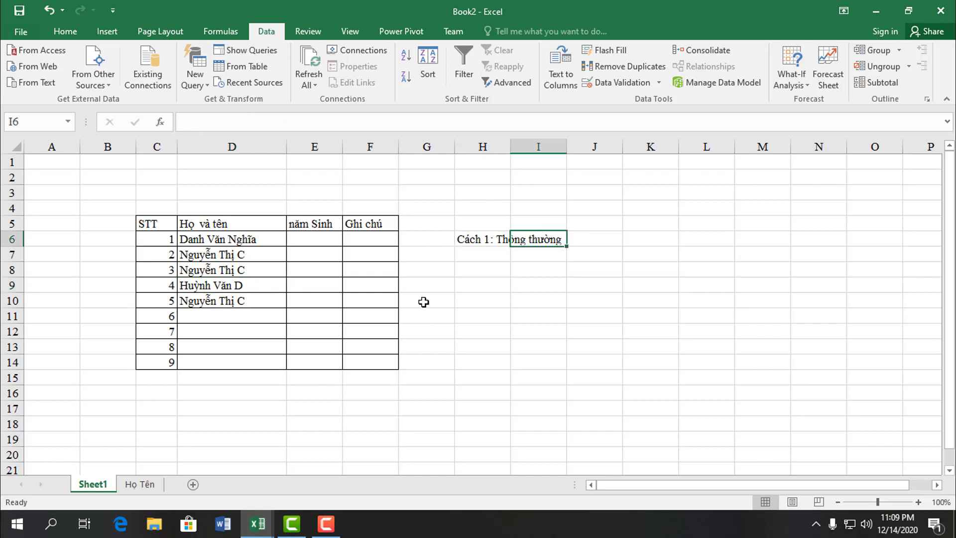
{"action": "left_click_drag", "start_coordinate": [237, 244], "coordinate": [234, 301]}
{"action": "left_click", "coordinate": [230, 346]}
{"action": "left_click", "coordinate": [262, 245]}
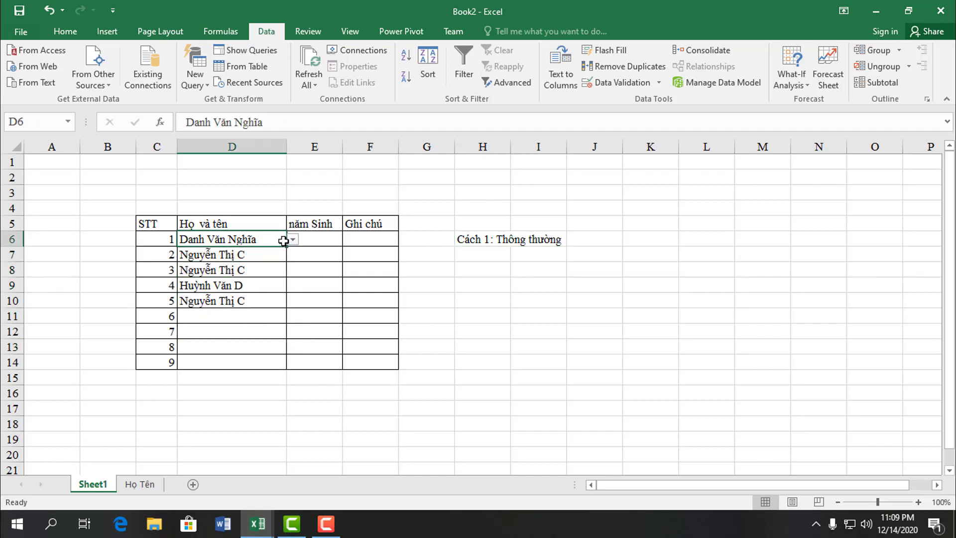
{"action": "left_click", "coordinate": [293, 240]}
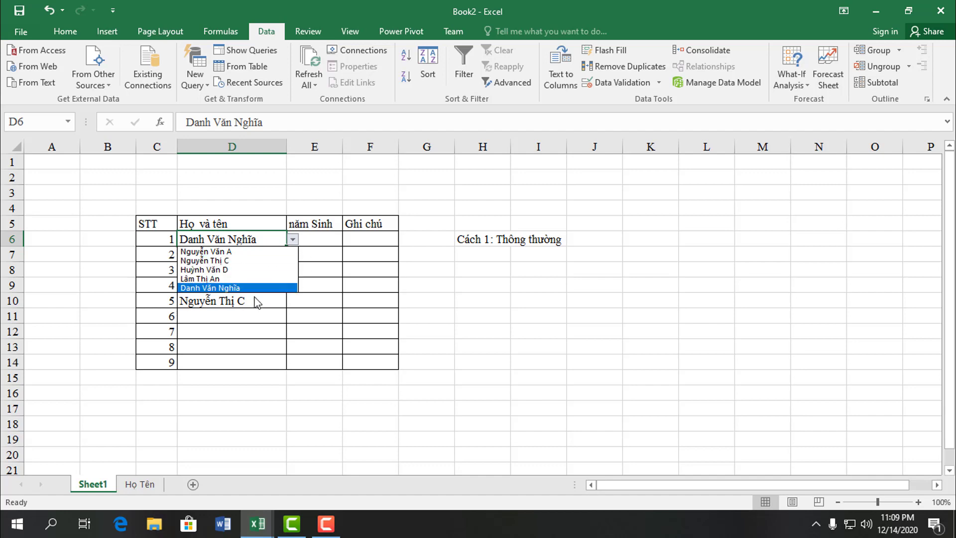
{"action": "left_click", "coordinate": [488, 254]}
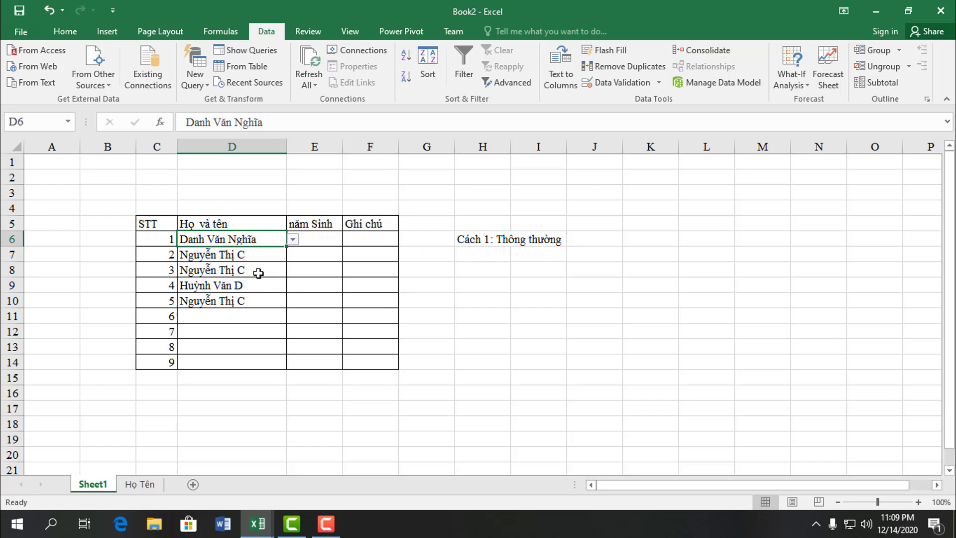
Enter the note 'Cách 2: Tạo danh sách thông minh' in H7, overriding the autocomplete
{"action": "left_click", "coordinate": [483, 253]}
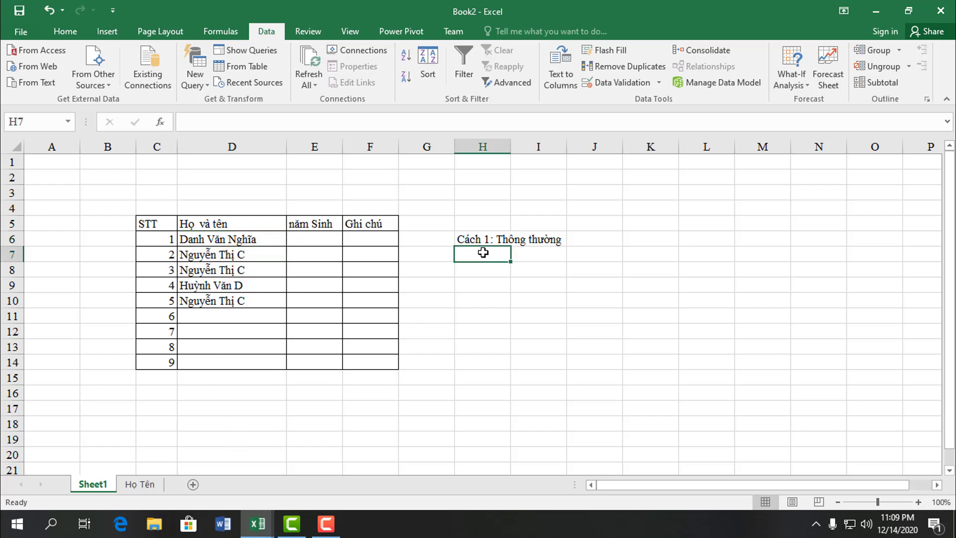
{"action": "type", "text": "Các"}
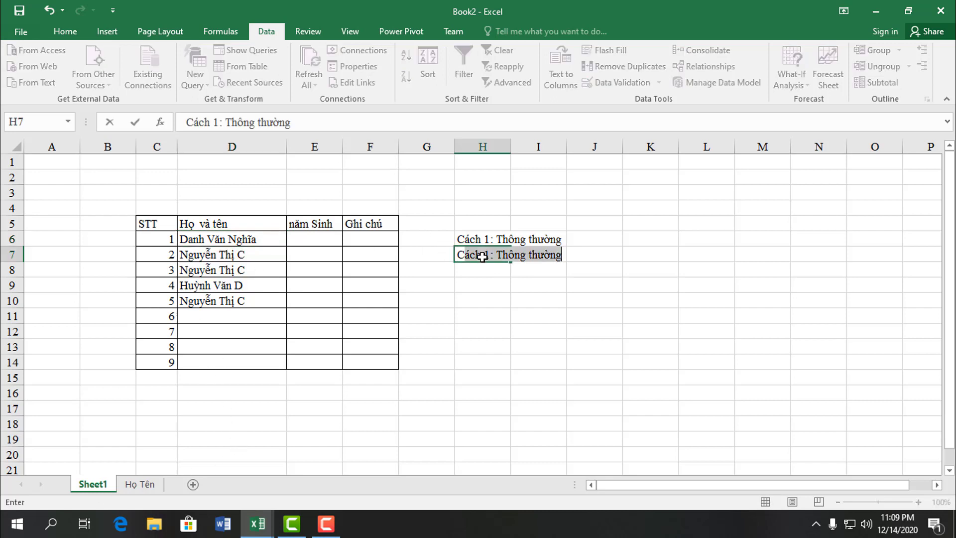
{"action": "key", "text": "BackSpace"}
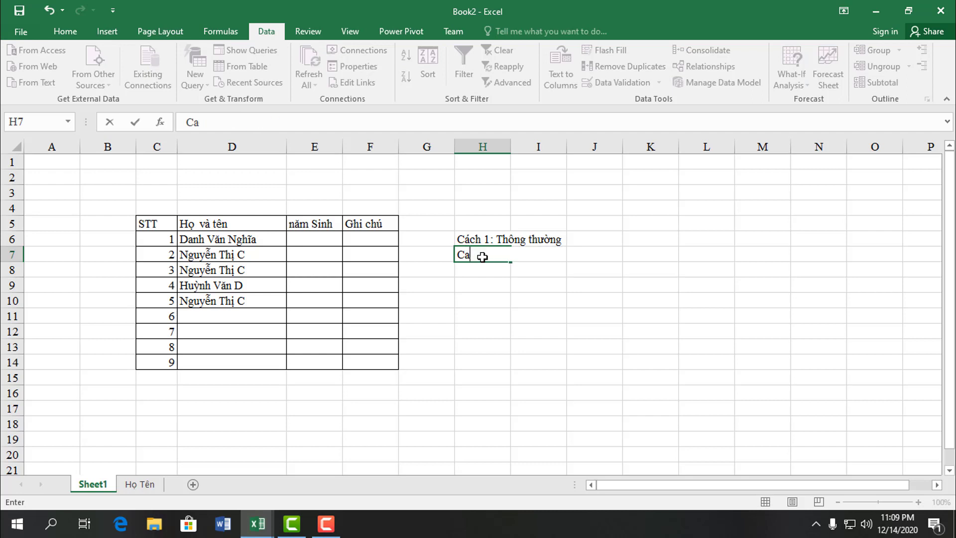
{"action": "type", "text": "ác"}
{"action": "type", "text": "h 2: Tạo"}
{"action": "type", "text": "dan"}
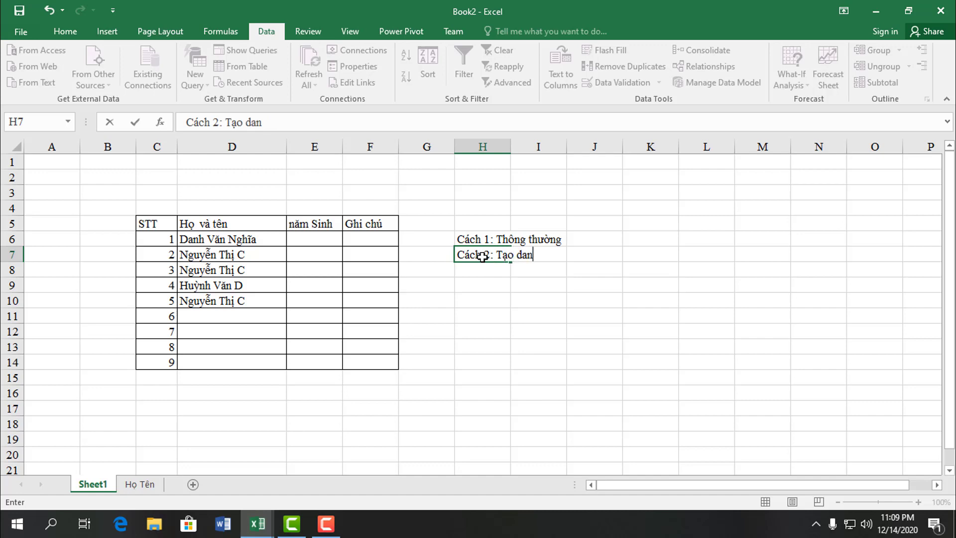
{"action": "type", "text": "h sách thông"}
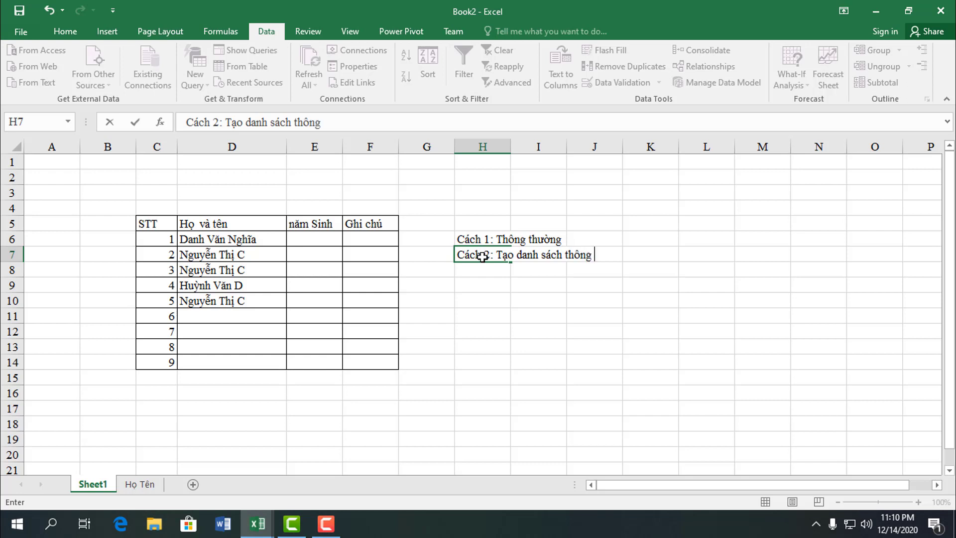
{"action": "type", "text": "minh"}
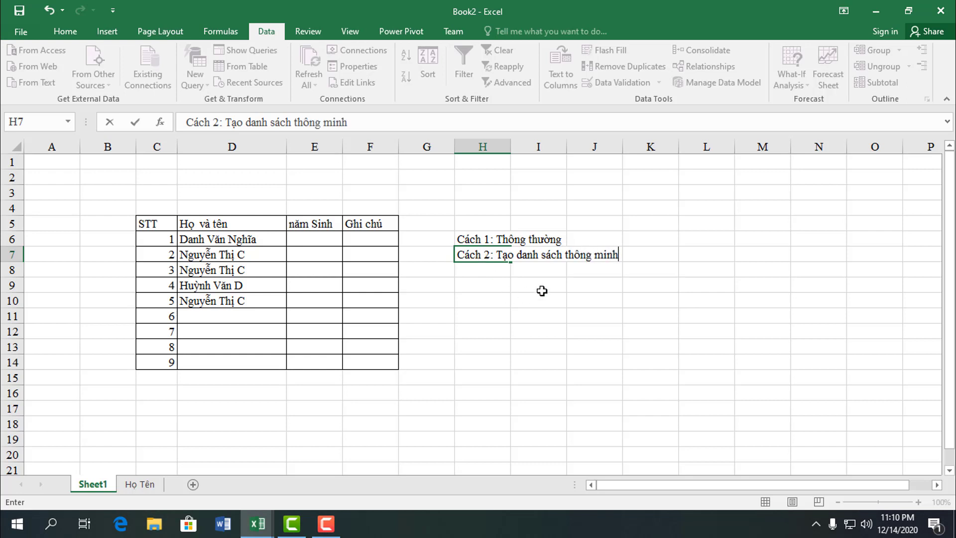
{"action": "left_click", "coordinate": [541, 289]}
Select D6:D14 on Sheet1 and Clear All of its data validation
{"action": "left_click", "coordinate": [140, 485]}
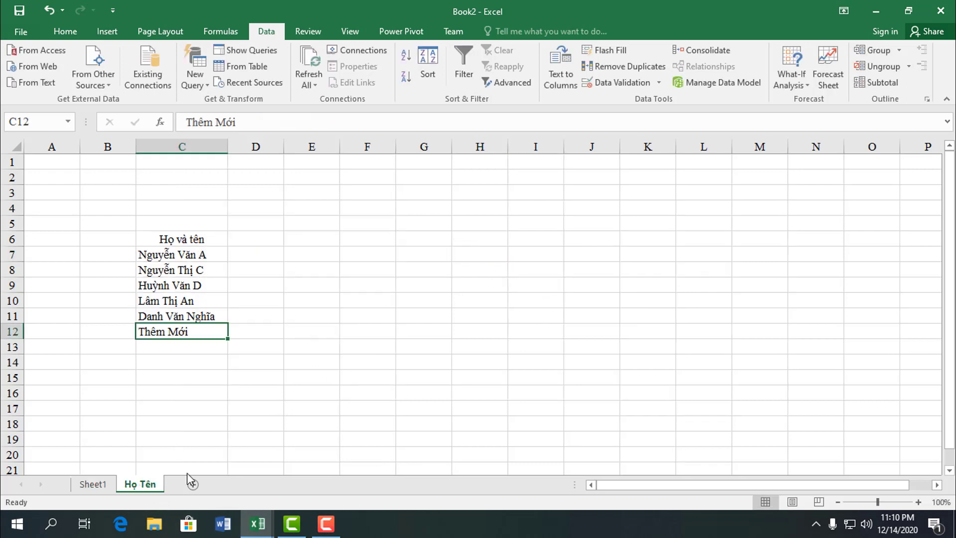
{"action": "left_click", "coordinate": [91, 484]}
{"action": "left_click", "coordinate": [253, 254]}
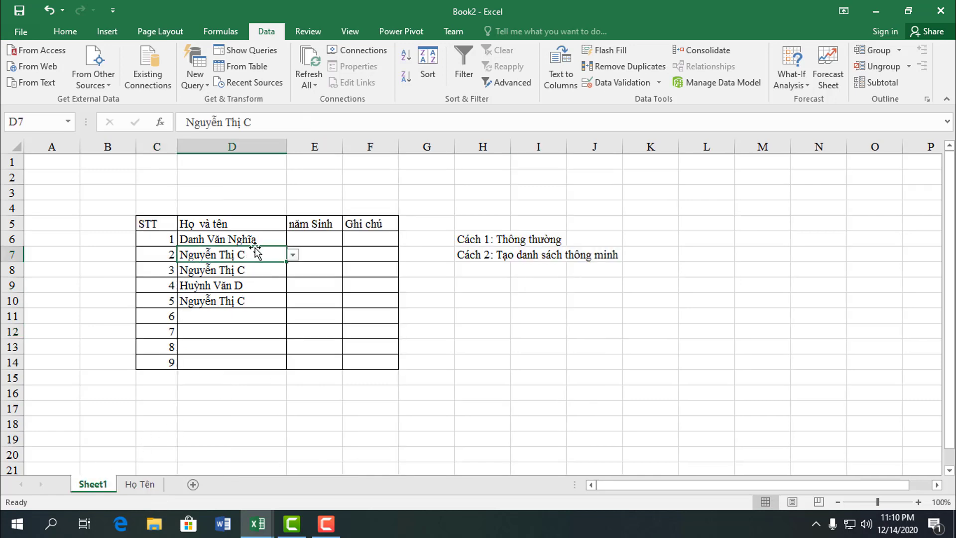
{"action": "left_click_drag", "start_coordinate": [258, 239], "coordinate": [252, 359]}
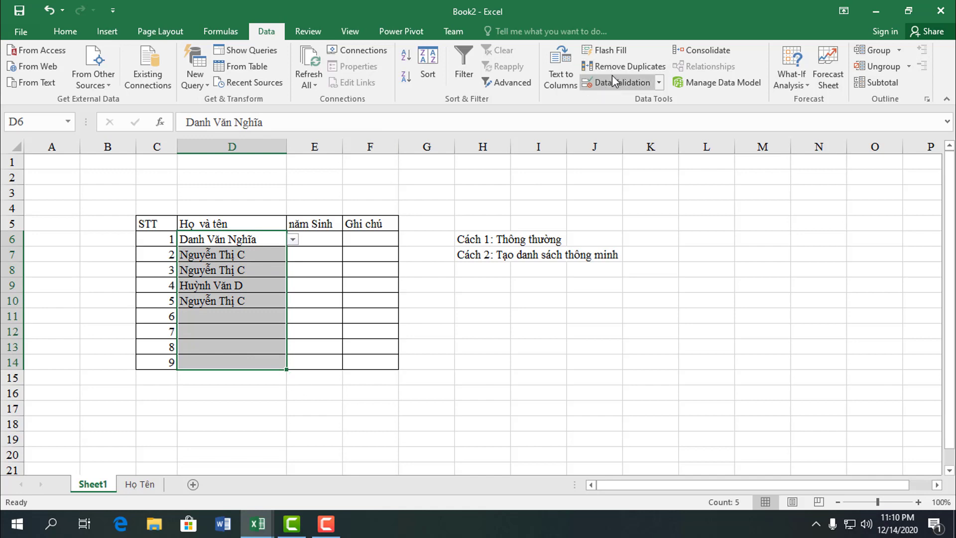
{"action": "left_click", "coordinate": [660, 83]}
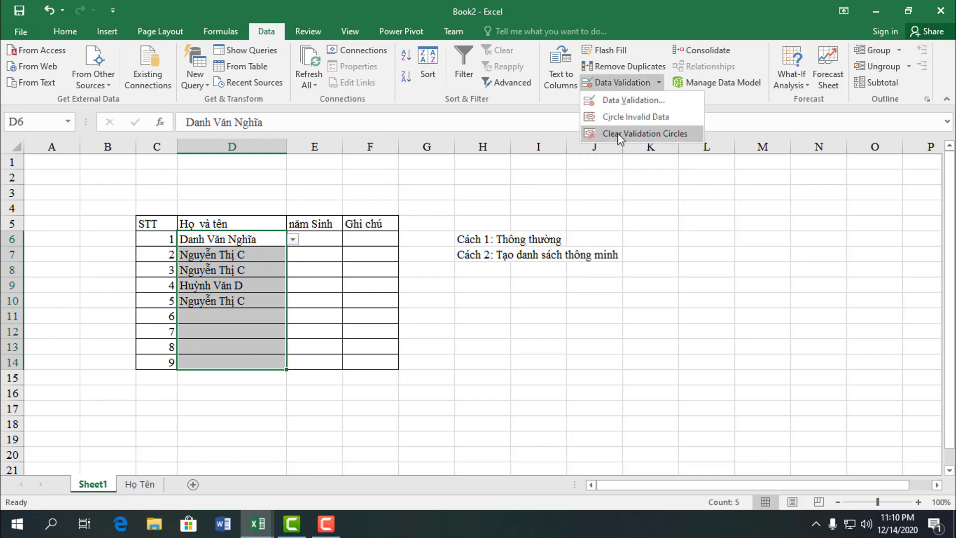
{"action": "left_click", "coordinate": [631, 100]}
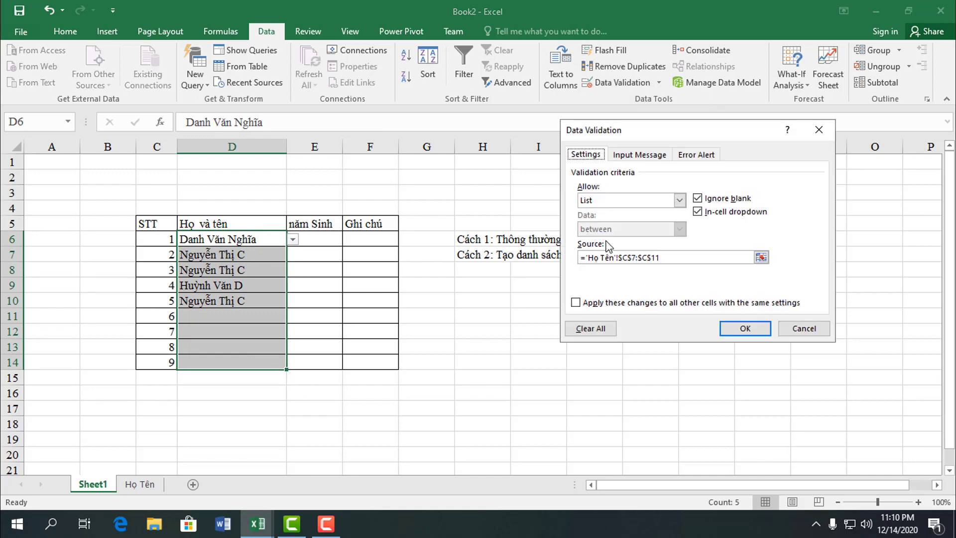
{"action": "left_click", "coordinate": [595, 329]}
{"action": "left_click", "coordinate": [742, 329]}
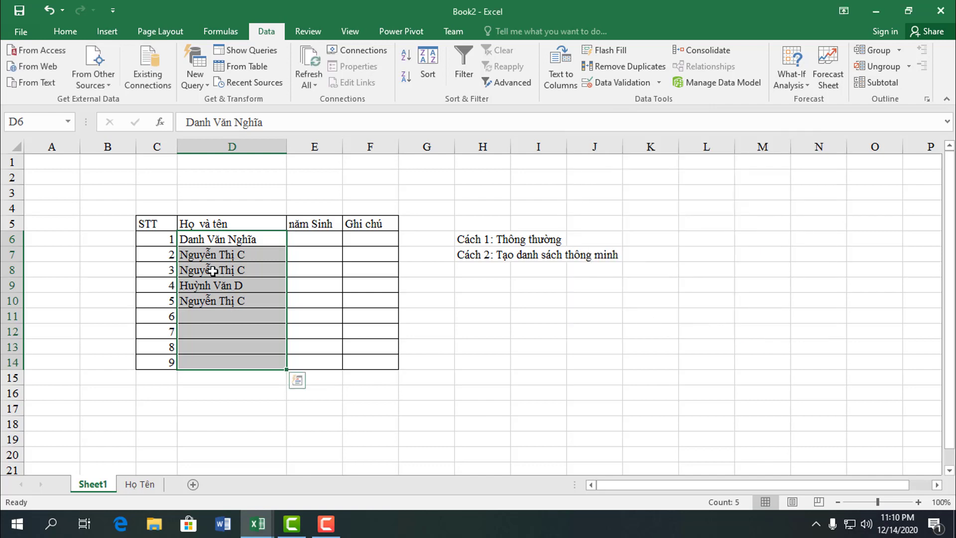
Check D6, D8, D10 and D11 to confirm the dropdowns are gone
{"action": "left_click", "coordinate": [216, 270]}
{"action": "left_click", "coordinate": [267, 245]}
{"action": "left_click", "coordinate": [267, 267]}
{"action": "left_click", "coordinate": [259, 302]}
{"action": "left_click", "coordinate": [268, 319]}
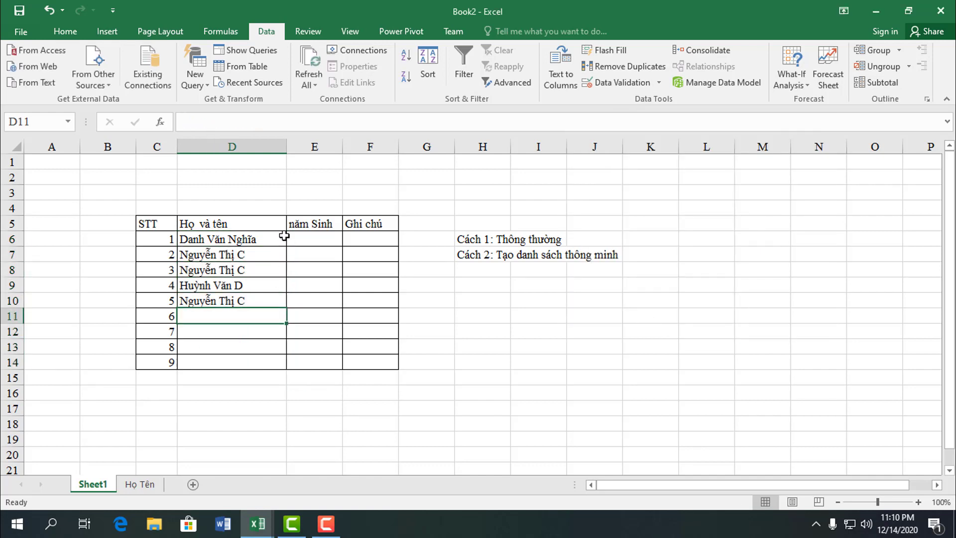
{"action": "left_click", "coordinate": [284, 237]}
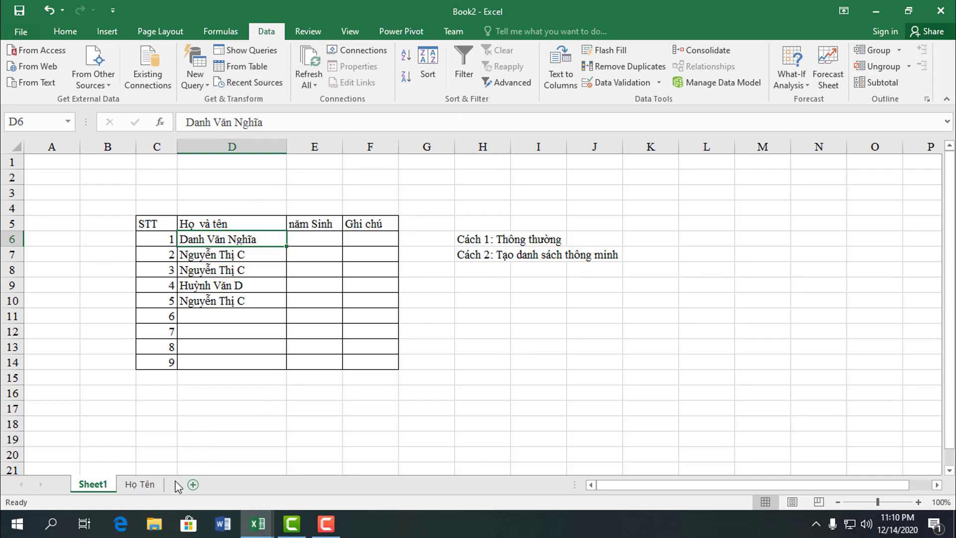
Glance at the defined names under Formulas, then show the Họ Tên sheet
{"action": "left_click", "coordinate": [221, 31]}
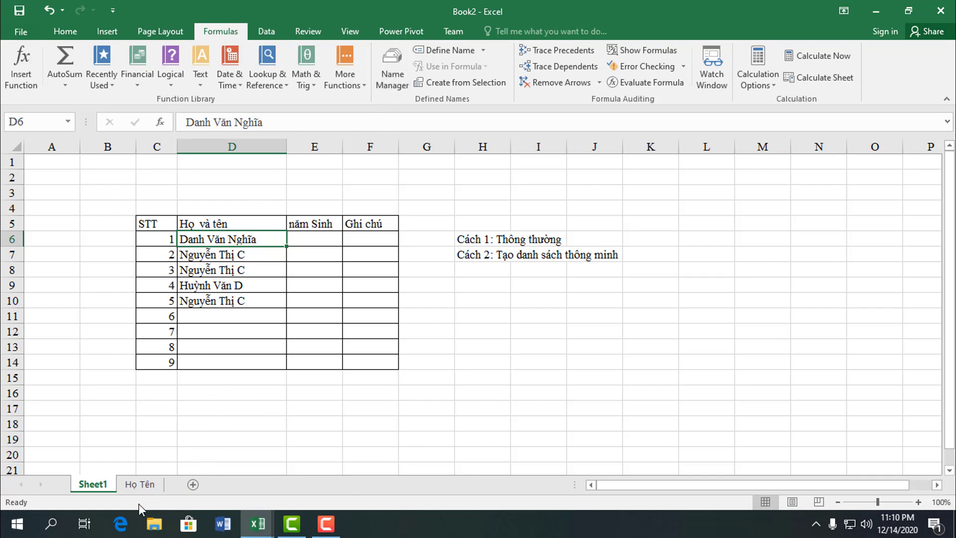
{"action": "left_click", "coordinate": [398, 78]}
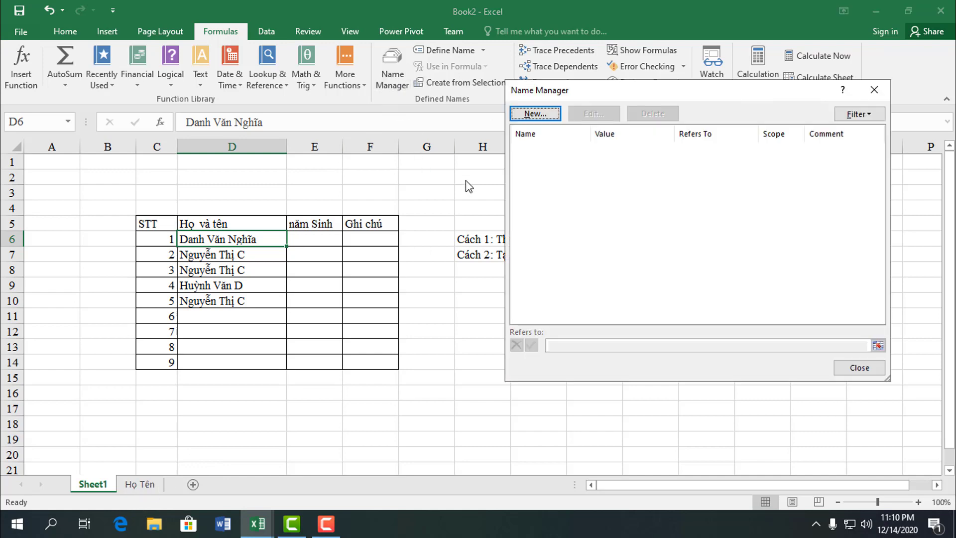
{"action": "key", "text": "Escape"}
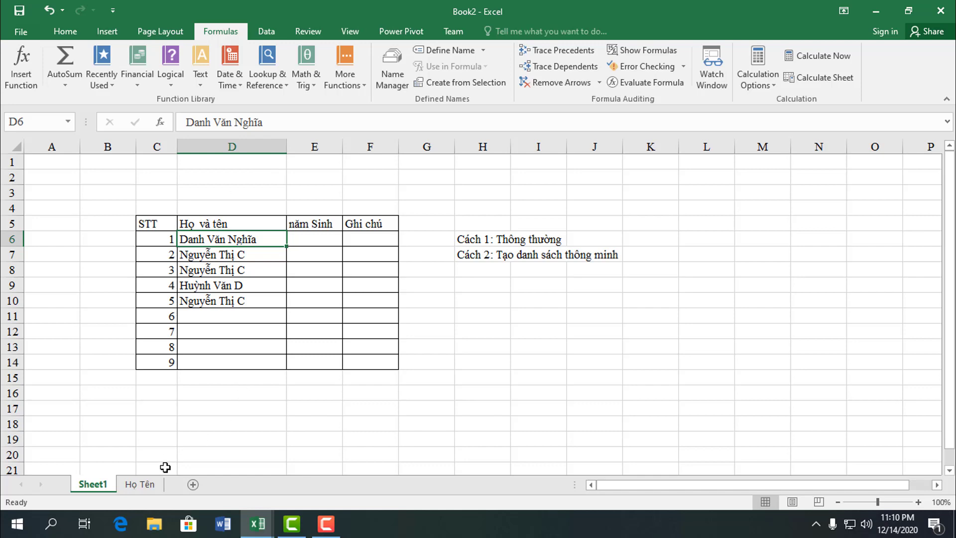
{"action": "left_click", "coordinate": [150, 486]}
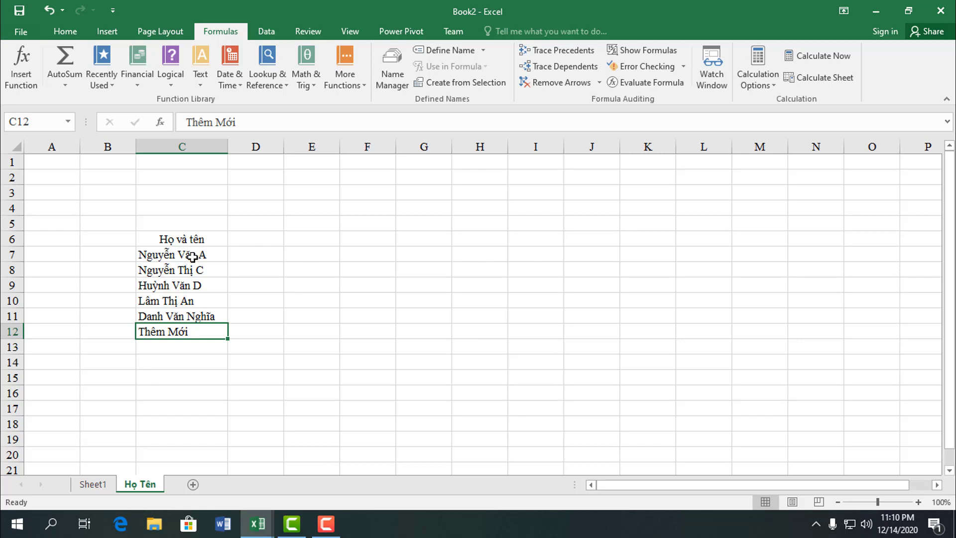
{"action": "left_click_drag", "start_coordinate": [193, 257], "coordinate": [196, 331]}
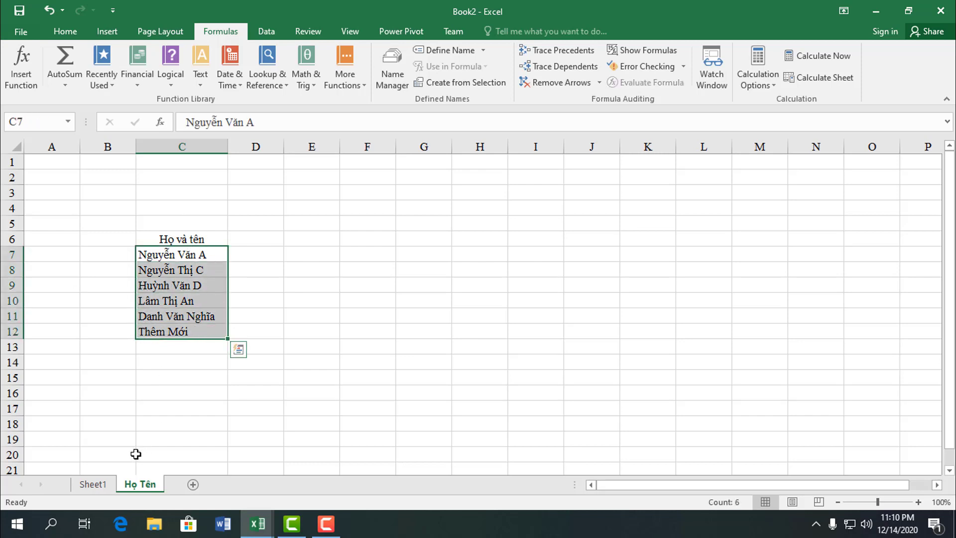
{"action": "left_click", "coordinate": [100, 485]}
{"action": "left_click", "coordinate": [142, 484]}
{"action": "left_click", "coordinate": [63, 33]}
{"action": "left_click", "coordinate": [107, 31]}
{"action": "left_click", "coordinate": [214, 31]}
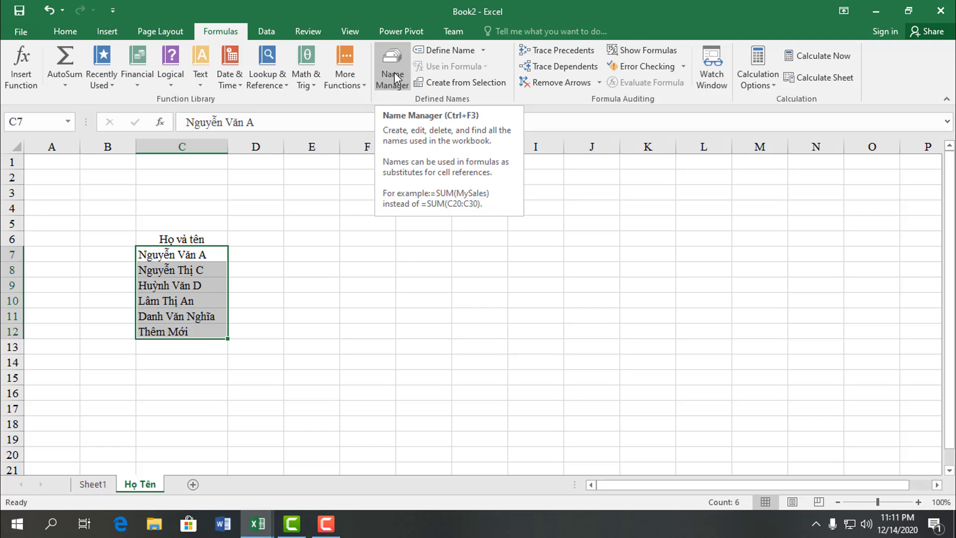
{"action": "left_click", "coordinate": [395, 75]}
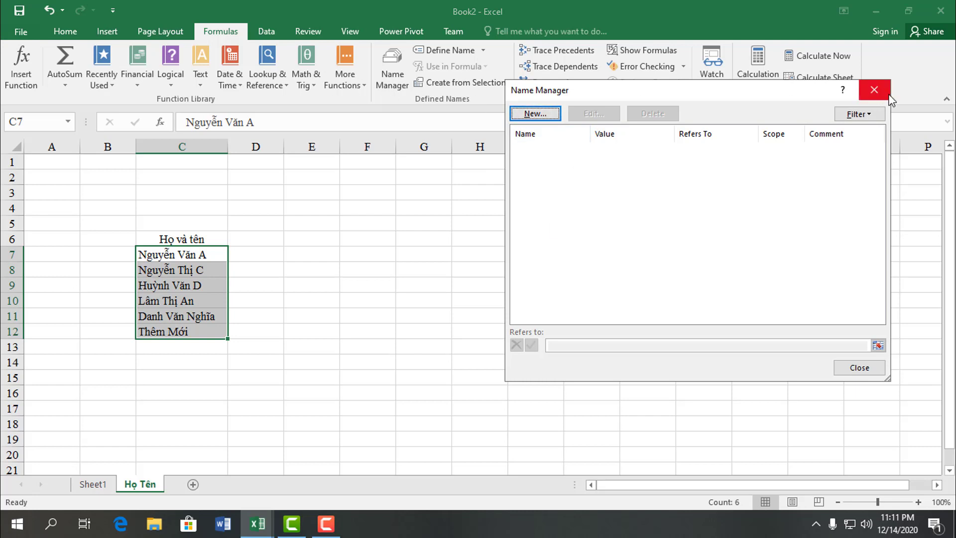
{"action": "left_click", "coordinate": [875, 89]}
{"action": "left_click", "coordinate": [254, 316]}
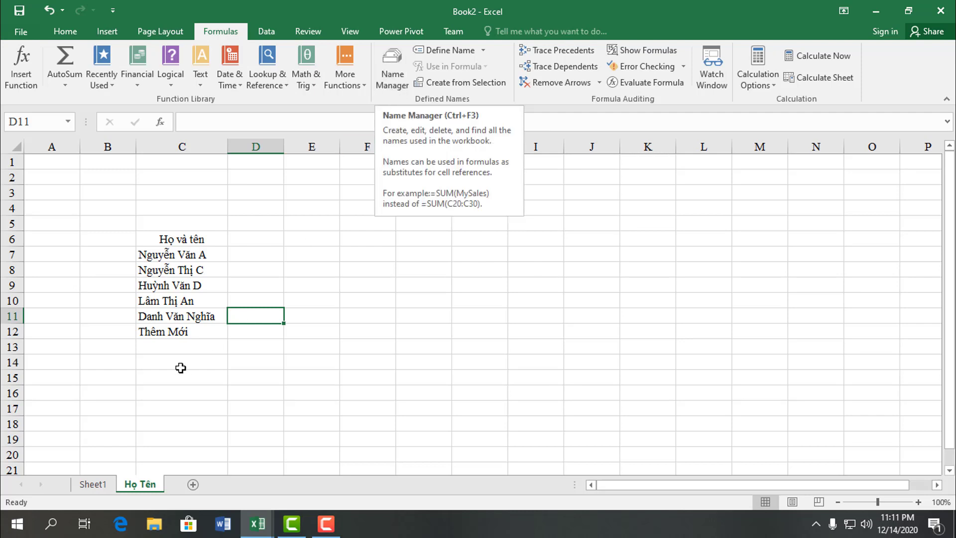
{"action": "left_click", "coordinate": [170, 272]}
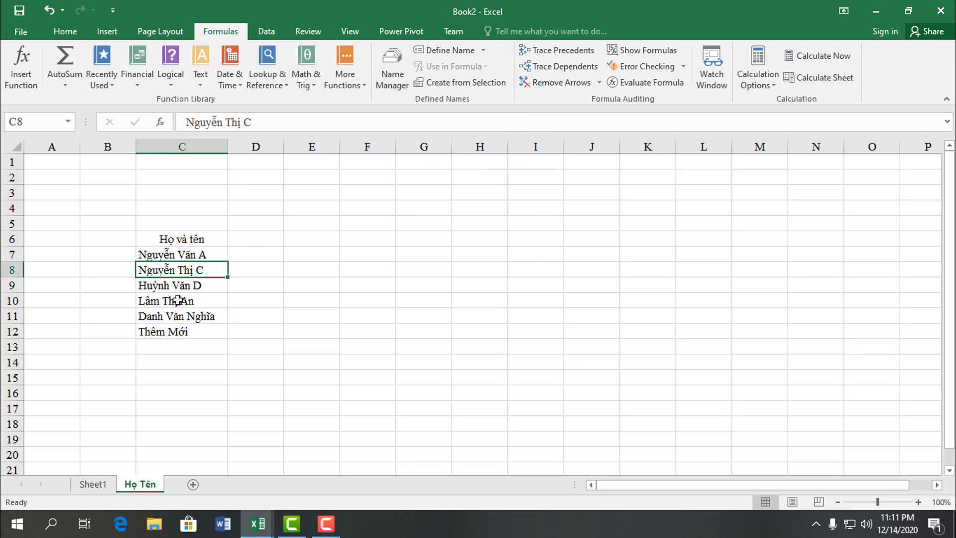
{"action": "left_click", "coordinate": [176, 300]}
{"action": "left_click", "coordinate": [180, 272]}
{"action": "left_click", "coordinate": [183, 285]}
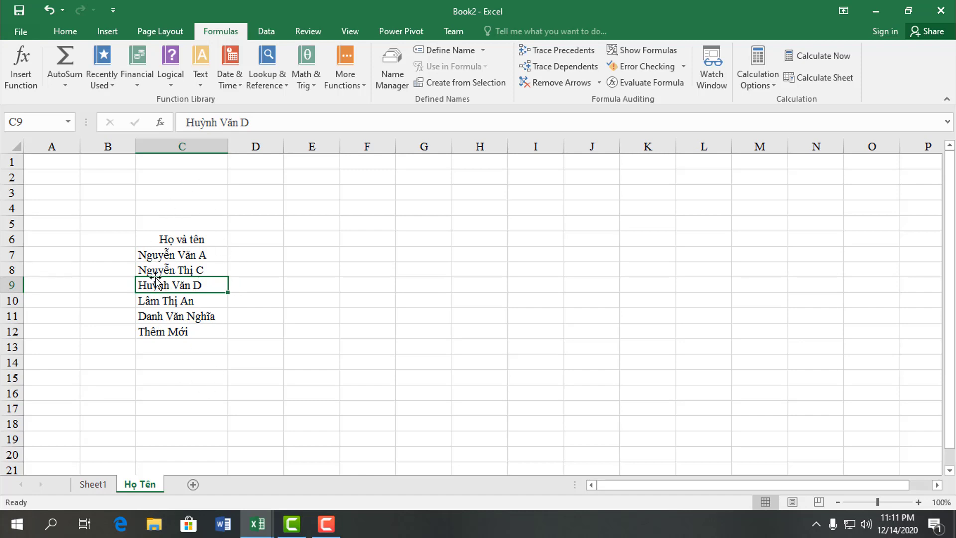
{"action": "left_click", "coordinate": [106, 32]}
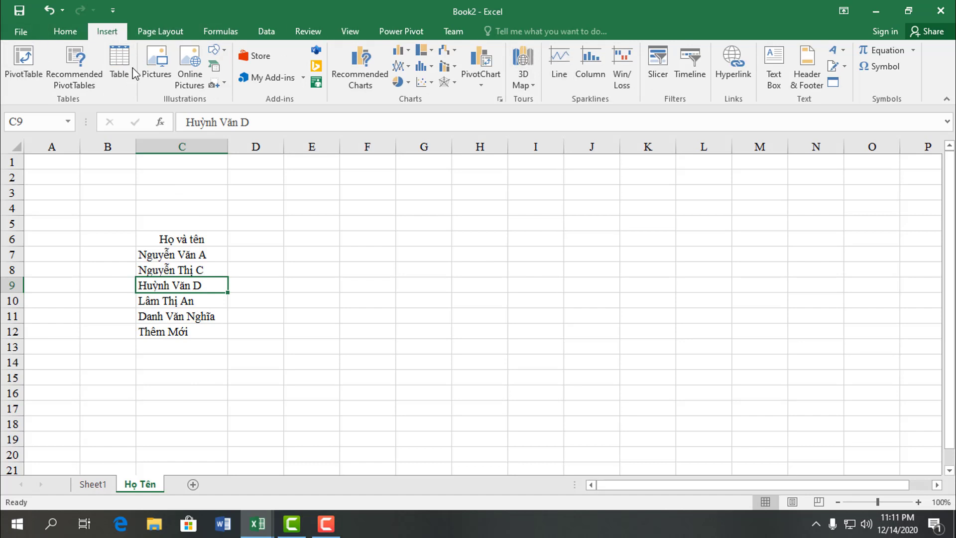
Insert a table over C6:C12 with 'My table has headers' checked
{"action": "left_click", "coordinate": [118, 59]}
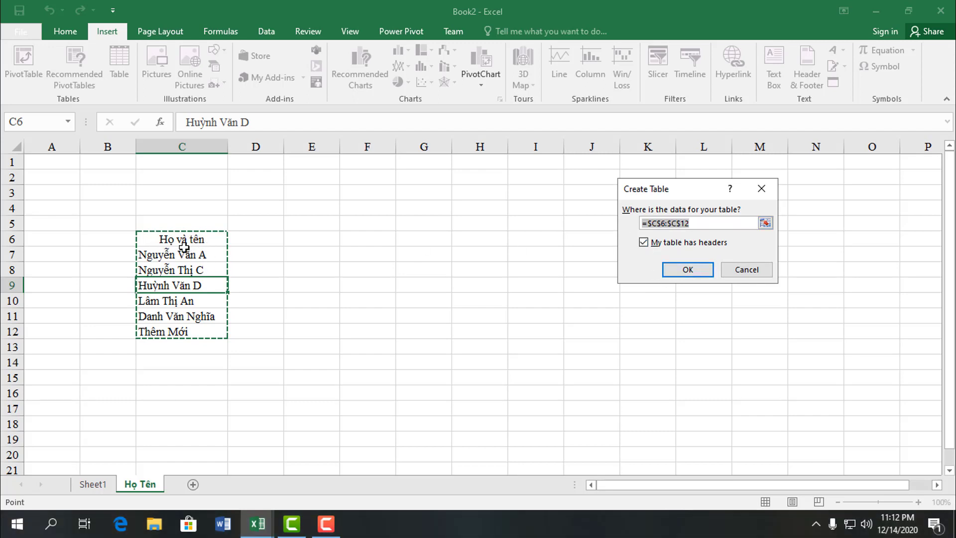
{"action": "left_click", "coordinate": [644, 242]}
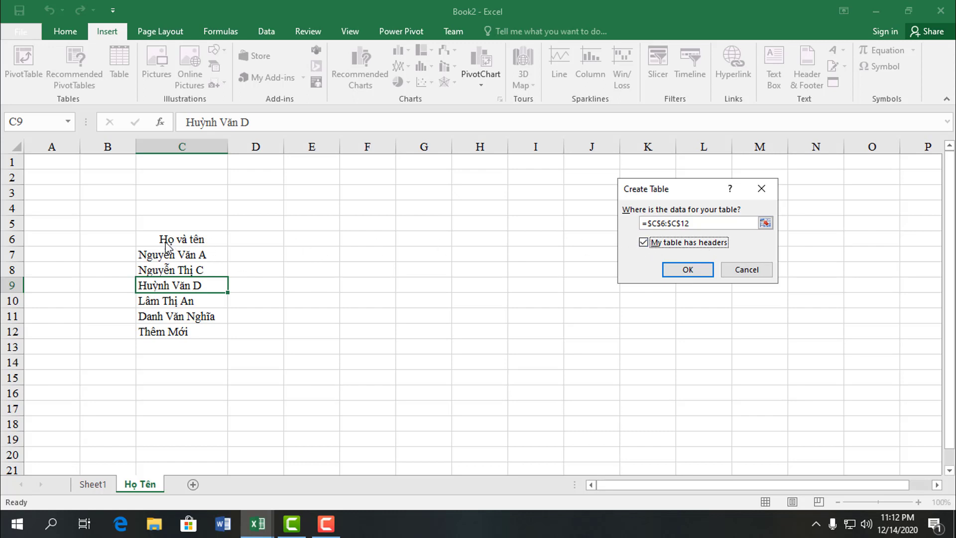
{"action": "left_click", "coordinate": [688, 269]}
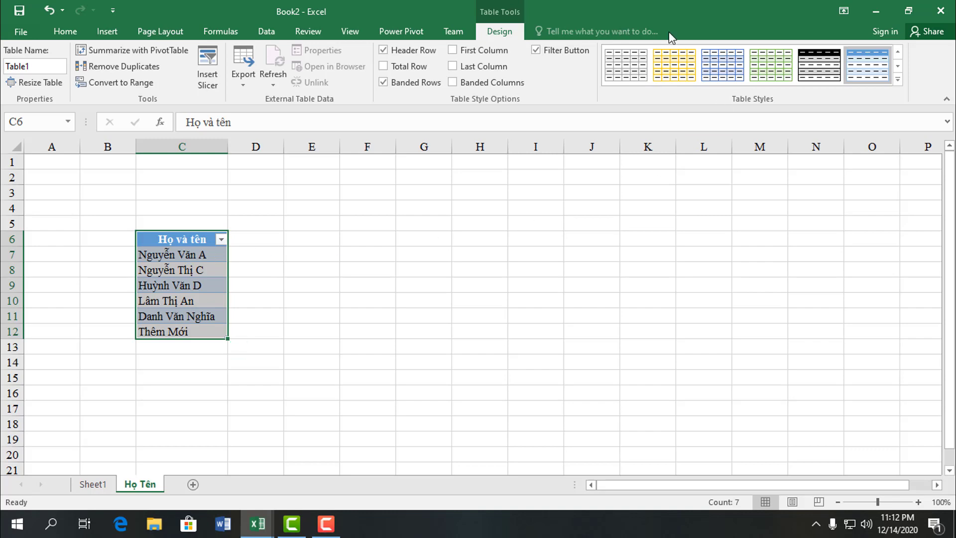
{"action": "left_click", "coordinate": [200, 380]}
{"action": "left_click", "coordinate": [189, 273]}
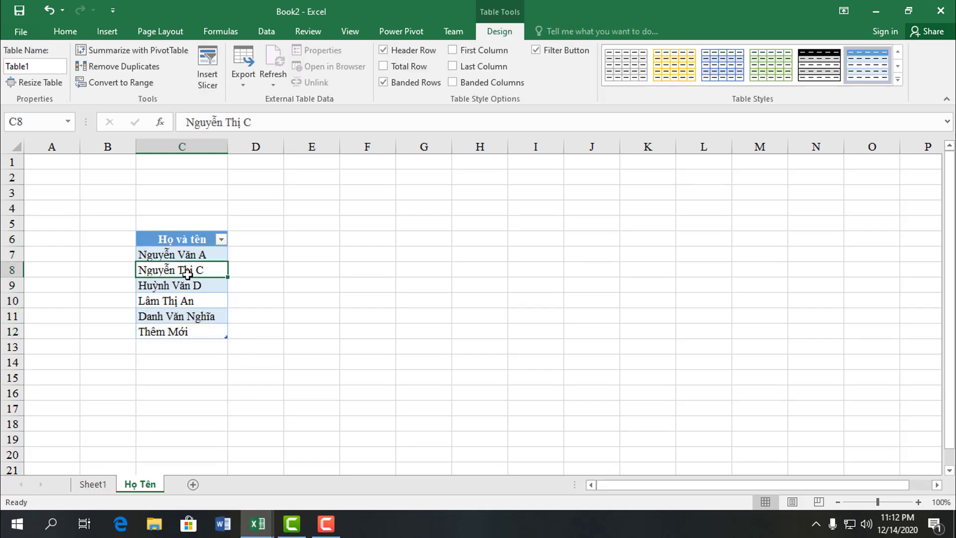
In Name Manager, create a new name and begin typing hvt as its name
{"action": "left_click", "coordinate": [224, 32]}
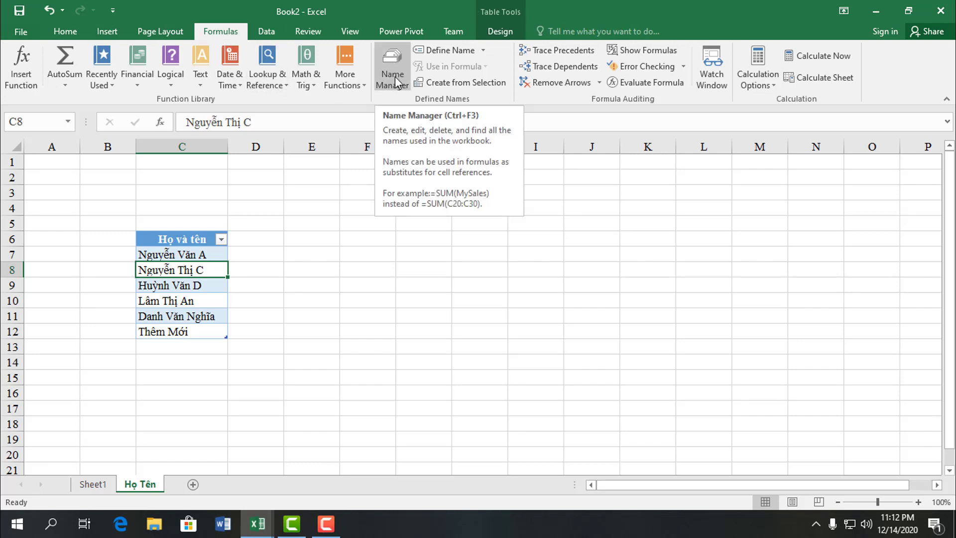
{"action": "left_click", "coordinate": [396, 83]}
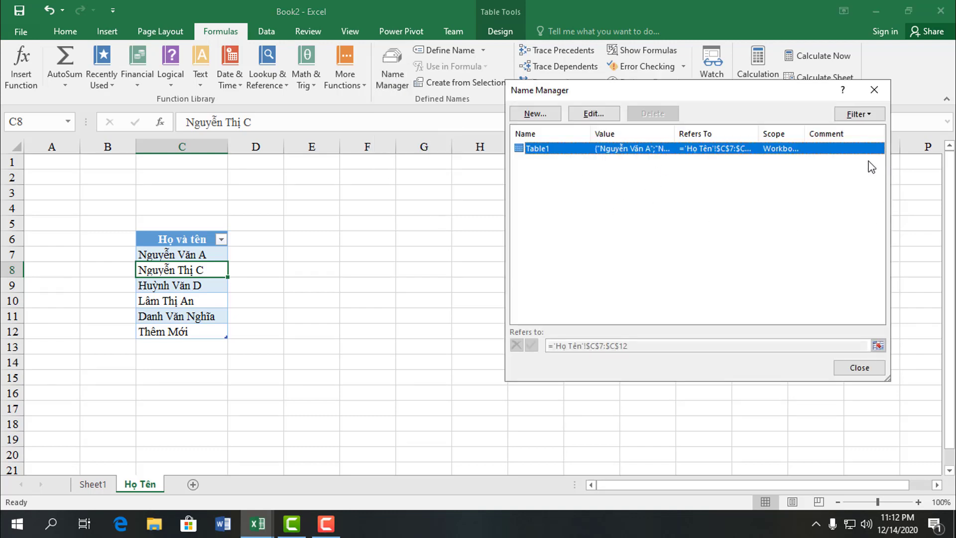
{"action": "left_click", "coordinate": [534, 115]}
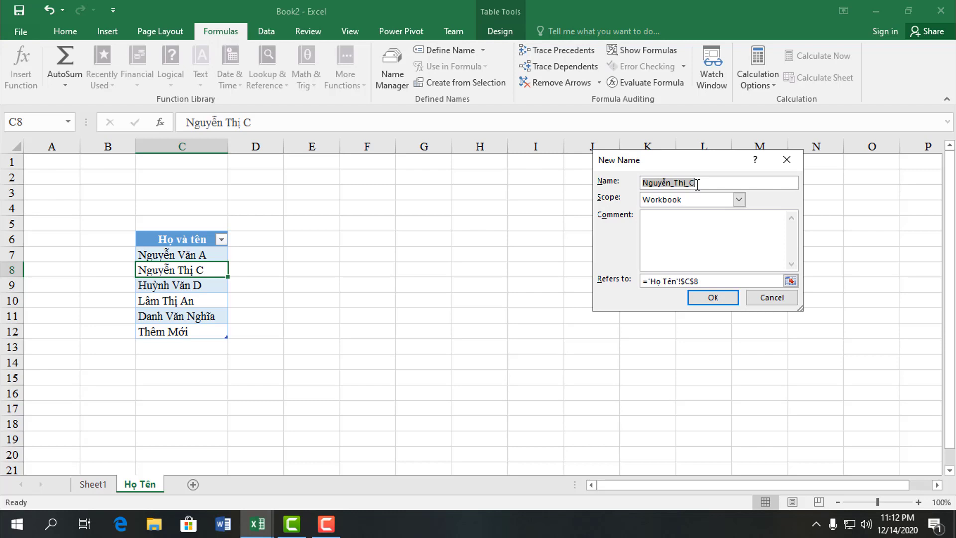
{"action": "type", "text": "hvt"}
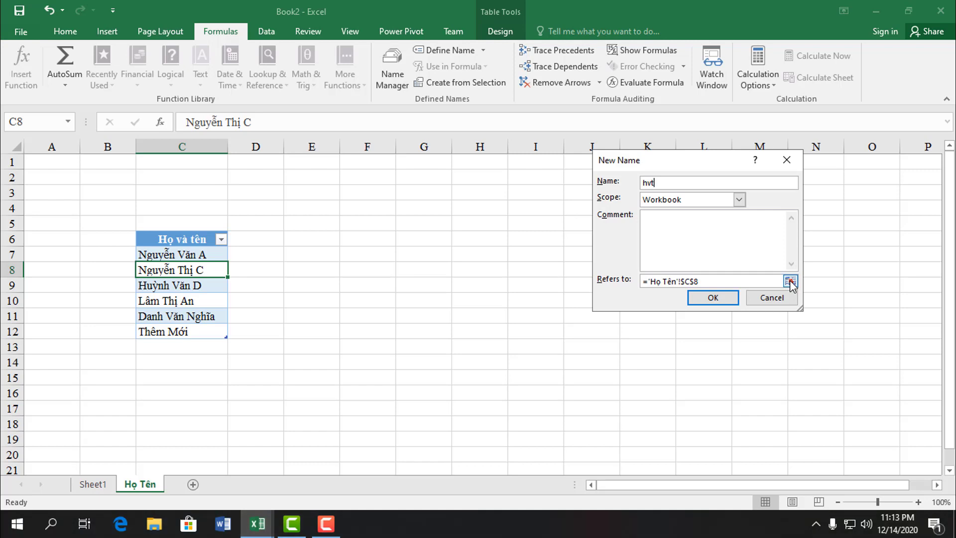
Point hvt at =Table1[Họ và tên] by selecting C7:C12, confirm it, and close Name Manager
{"action": "left_click", "coordinate": [790, 280]}
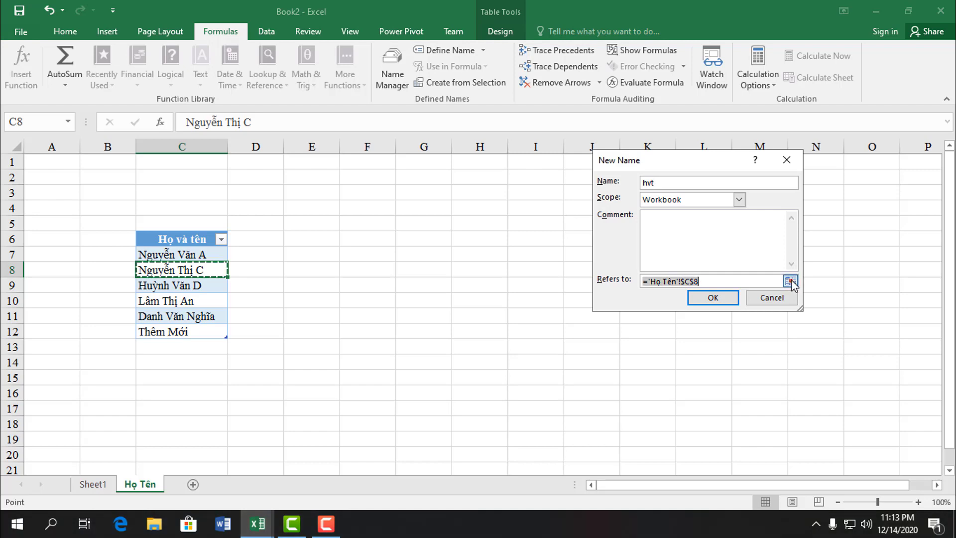
{"action": "left_click", "coordinate": [790, 281]}
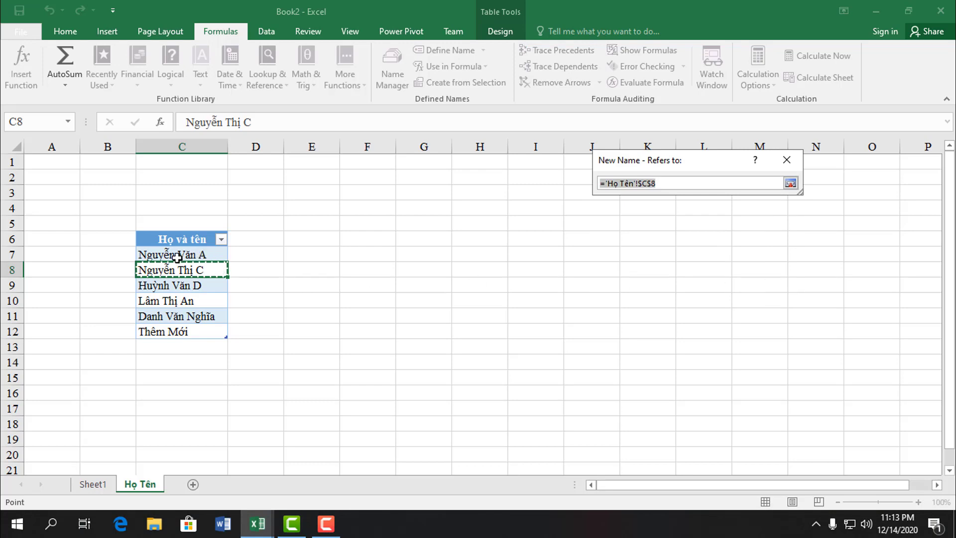
{"action": "left_click_drag", "start_coordinate": [172, 255], "coordinate": [179, 330]}
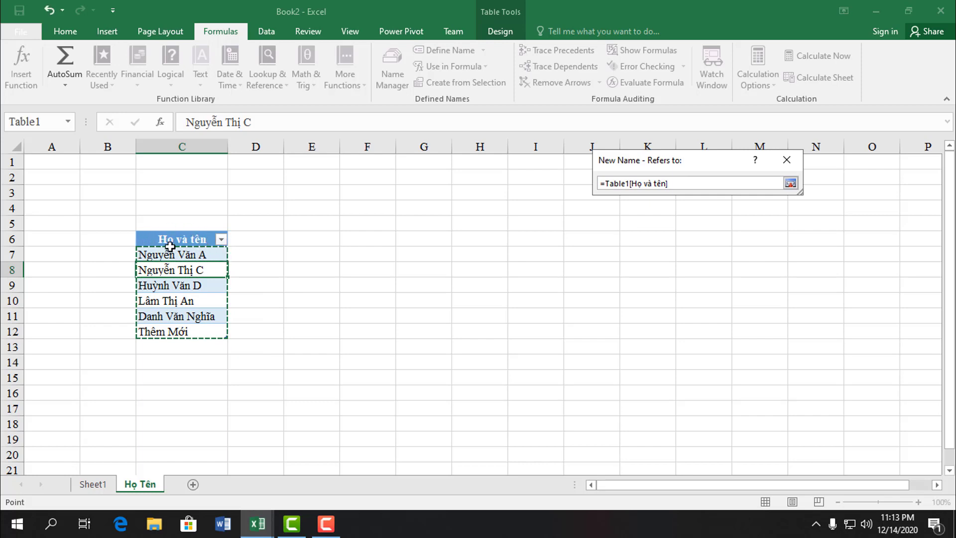
{"action": "left_click_drag", "start_coordinate": [185, 253], "coordinate": [177, 333]}
{"action": "left_click", "coordinate": [790, 184]}
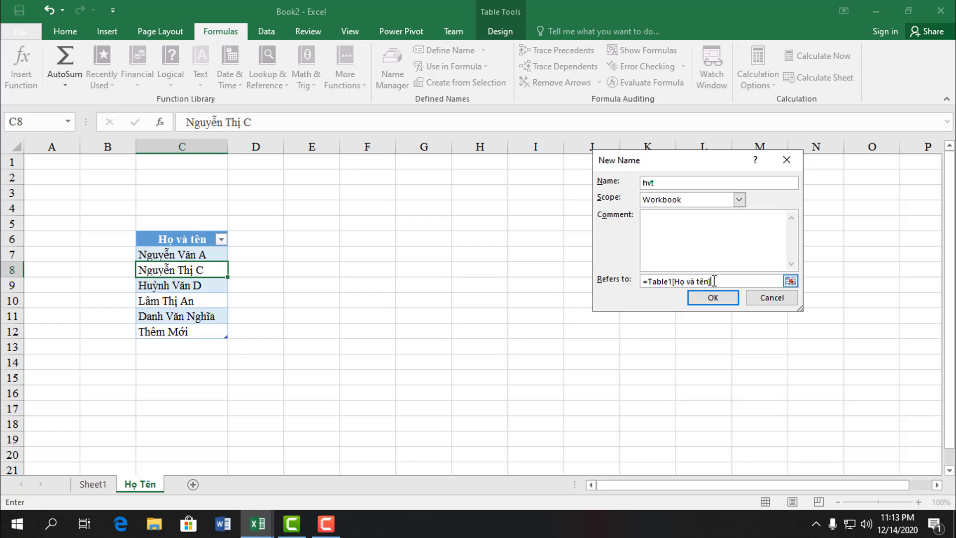
{"action": "left_click_drag", "start_coordinate": [717, 282], "coordinate": [641, 284]}
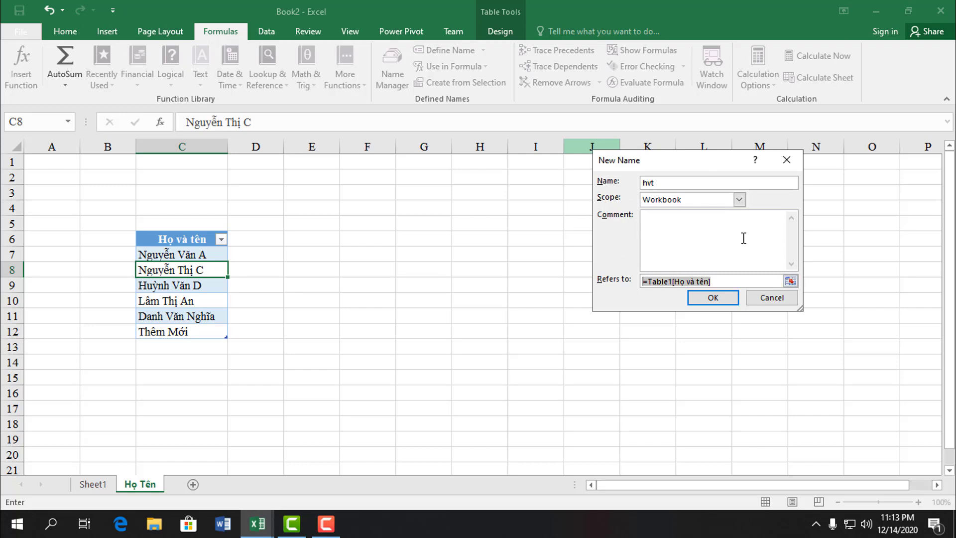
{"action": "left_click", "coordinate": [713, 299]}
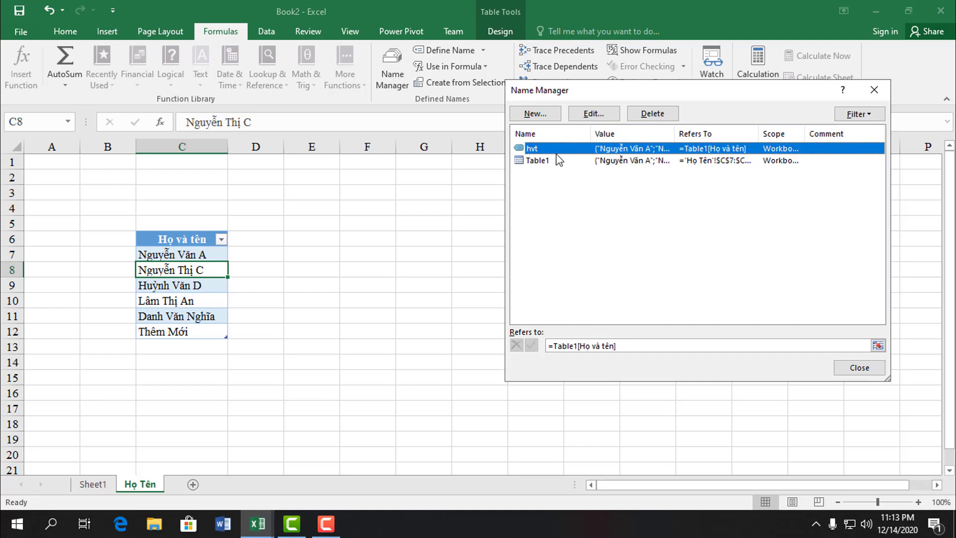
{"action": "left_click", "coordinate": [852, 368]}
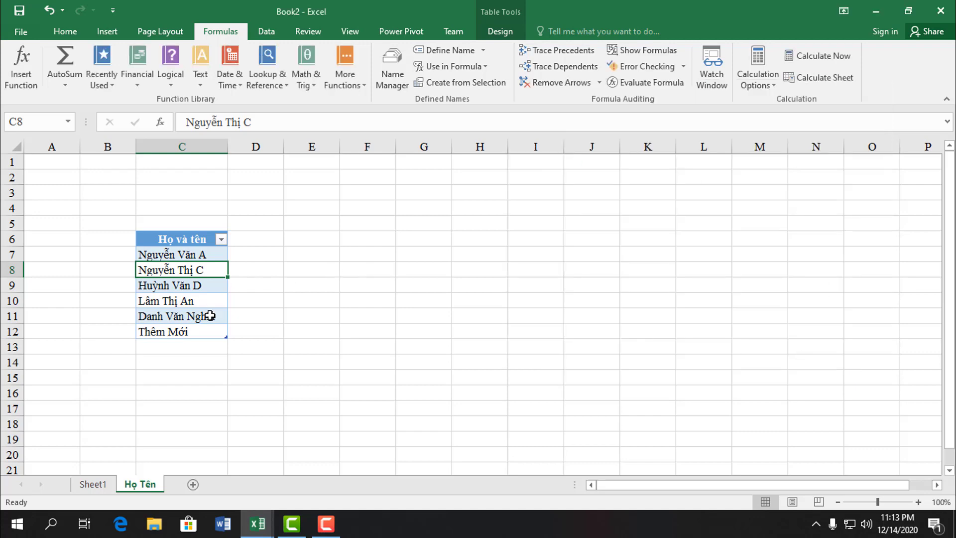
Switch to Sheet1 and select D6, the first Họ và tên cell
{"action": "left_click", "coordinate": [200, 331]}
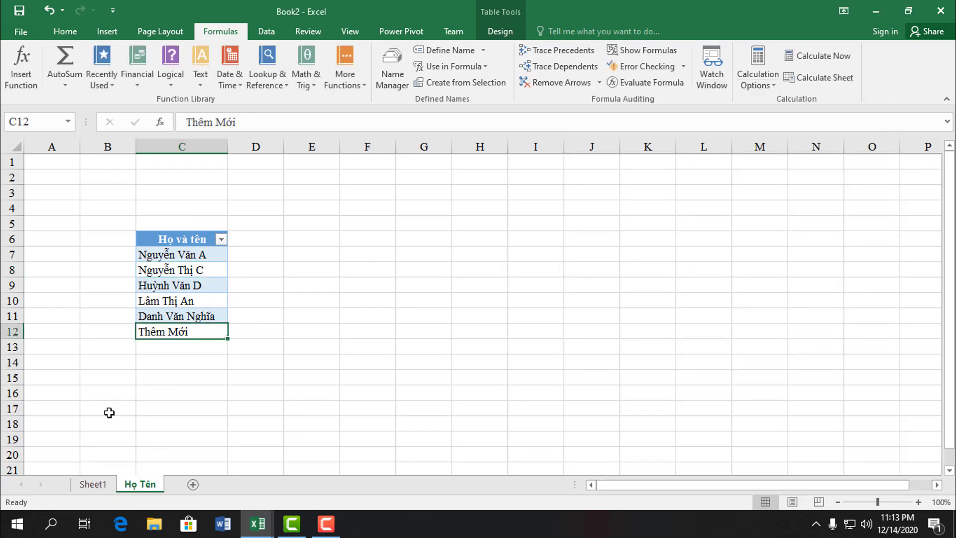
{"action": "left_click", "coordinate": [93, 485]}
{"action": "left_click", "coordinate": [269, 259]}
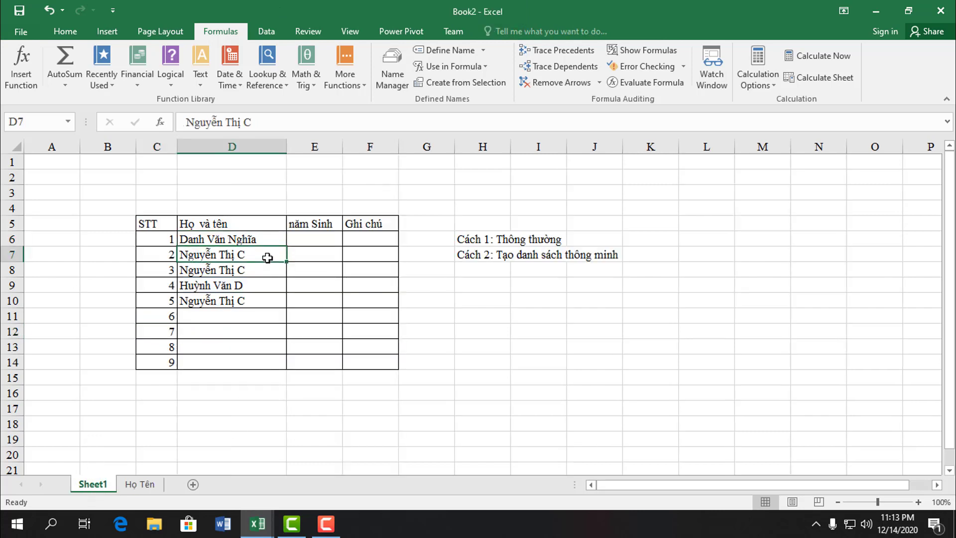
{"action": "left_click", "coordinate": [266, 239]}
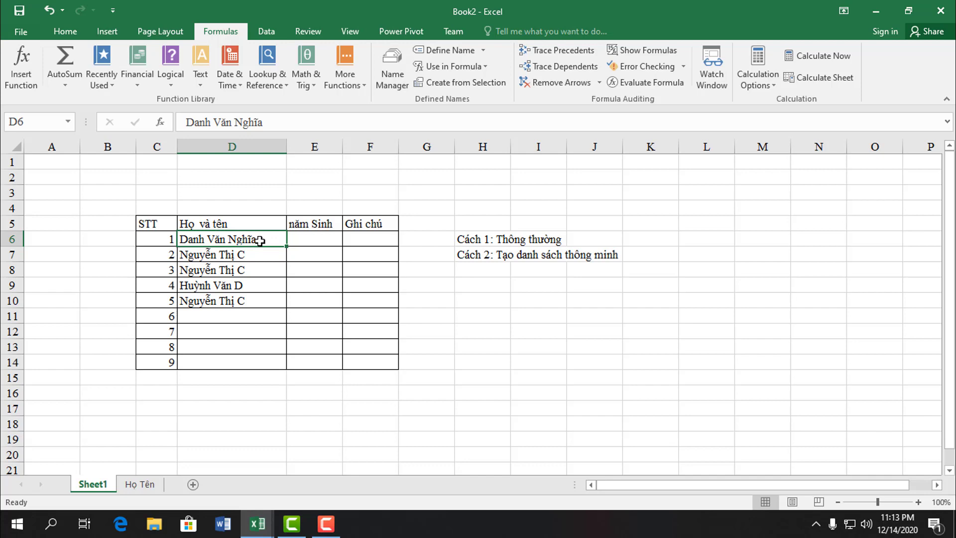
Open the Data Validation dialog from the Data ribbon
{"action": "left_click", "coordinate": [63, 33]}
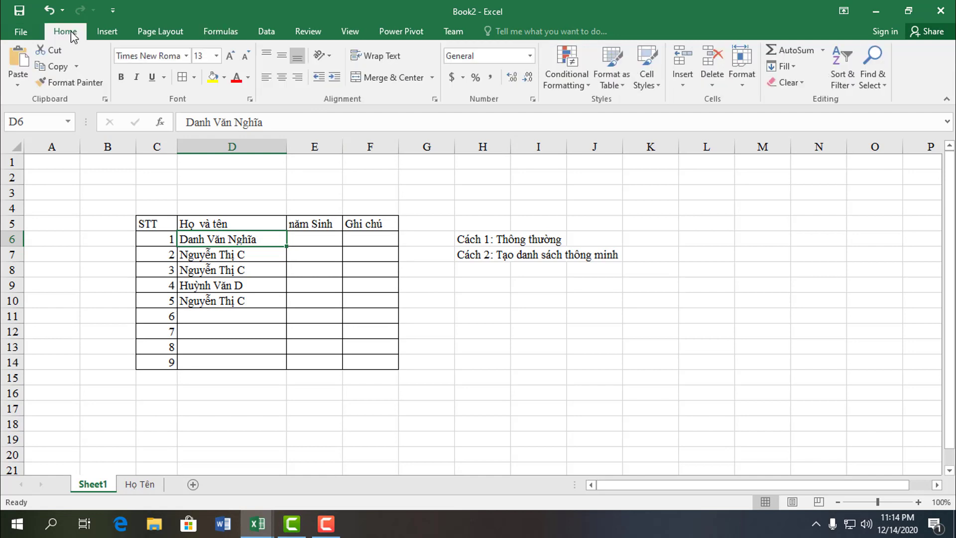
{"action": "left_click", "coordinate": [266, 33]}
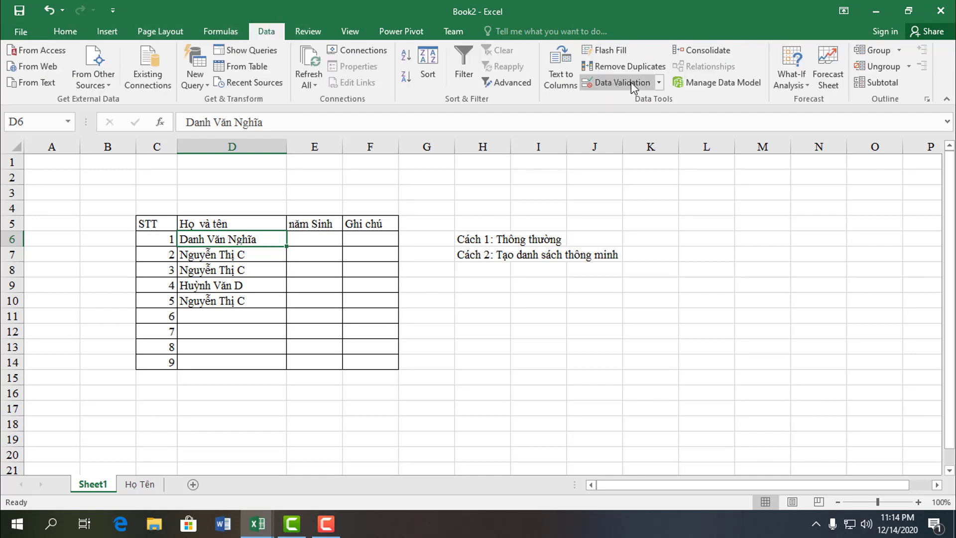
{"action": "left_click", "coordinate": [659, 83]}
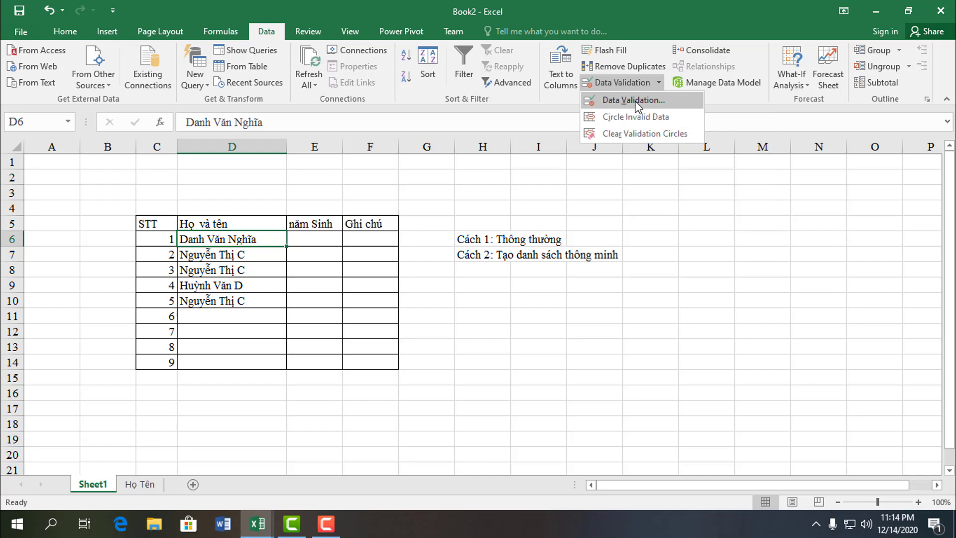
{"action": "left_click", "coordinate": [637, 101]}
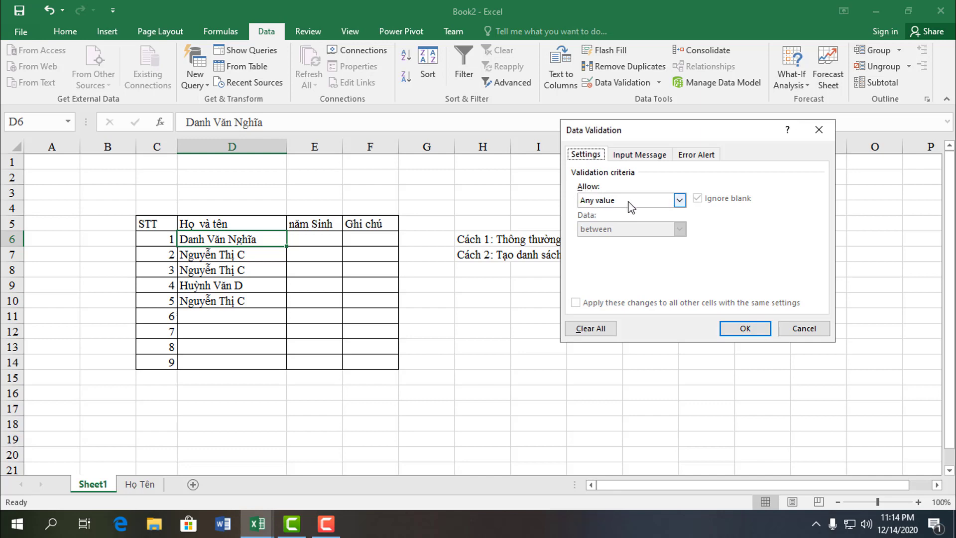
Set D6's validation to allow a List with source =hvt, inserted via F3
{"action": "left_click", "coordinate": [678, 200]}
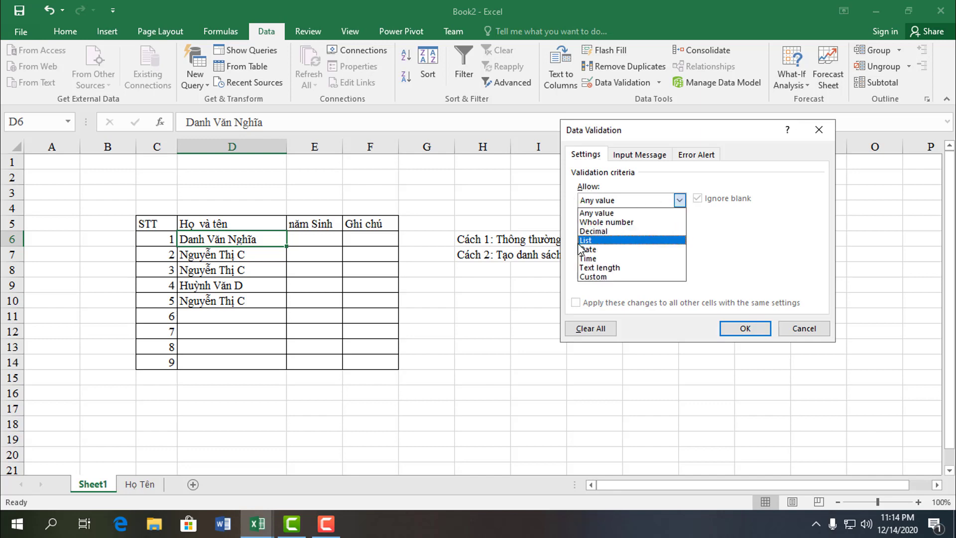
{"action": "left_click", "coordinate": [588, 241]}
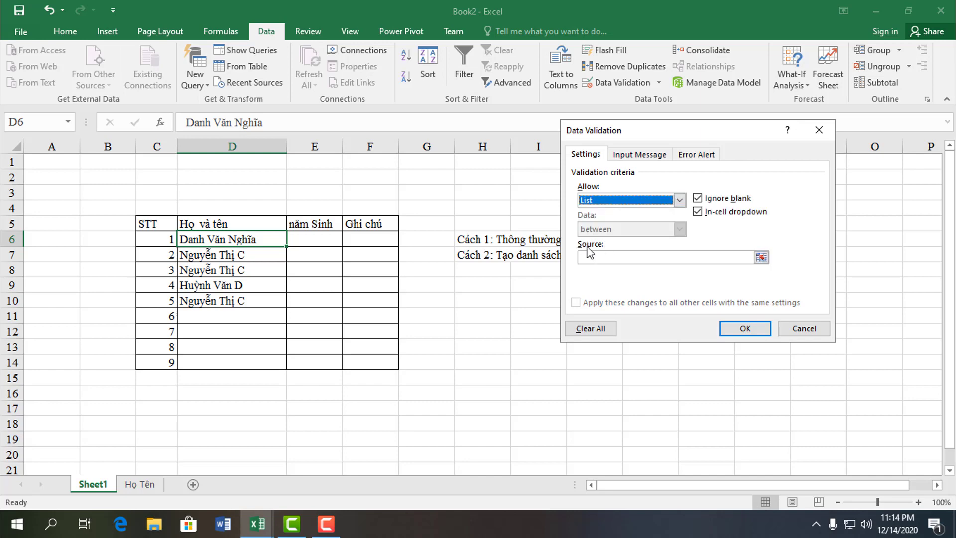
{"action": "left_click", "coordinate": [590, 257]}
{"action": "type", "text": "=hvt"}
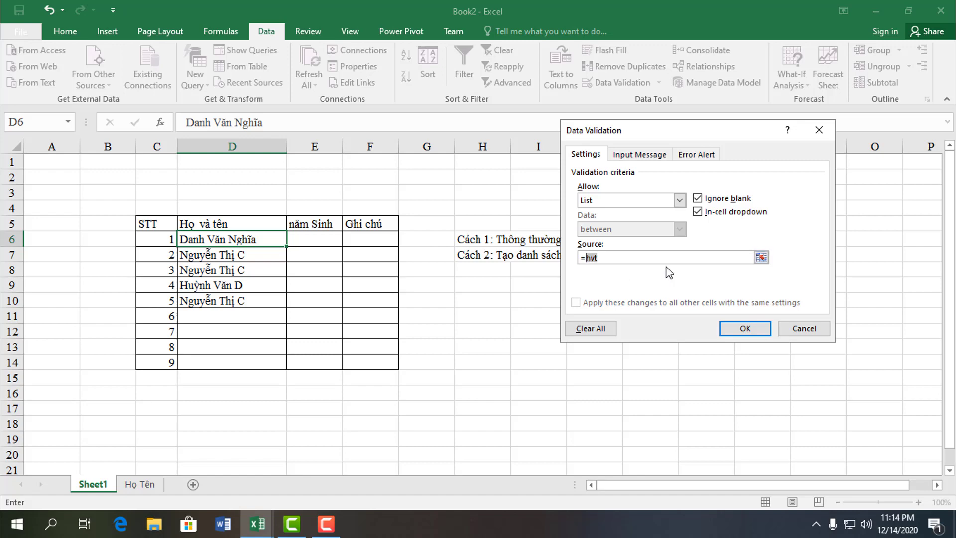
{"action": "key", "text": "F3"}
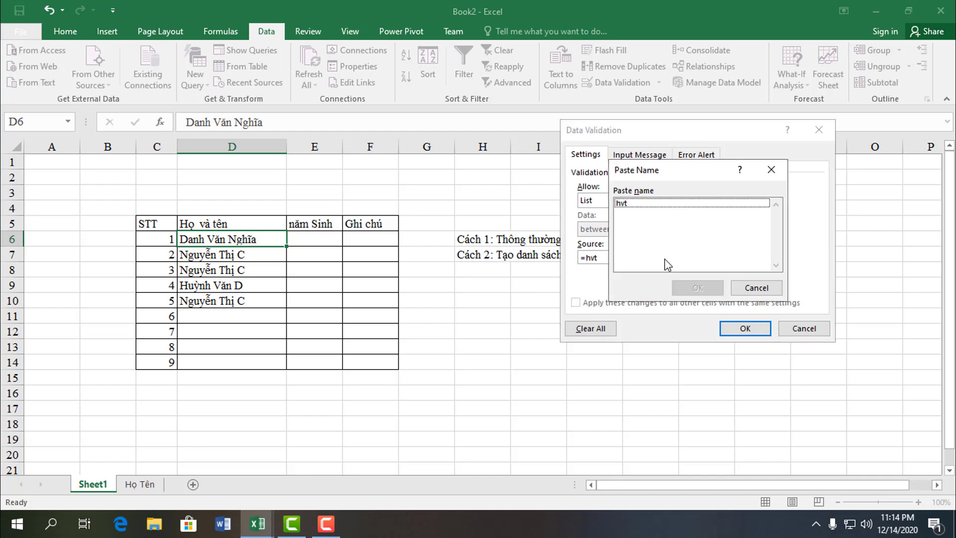
{"action": "left_click", "coordinate": [628, 204]}
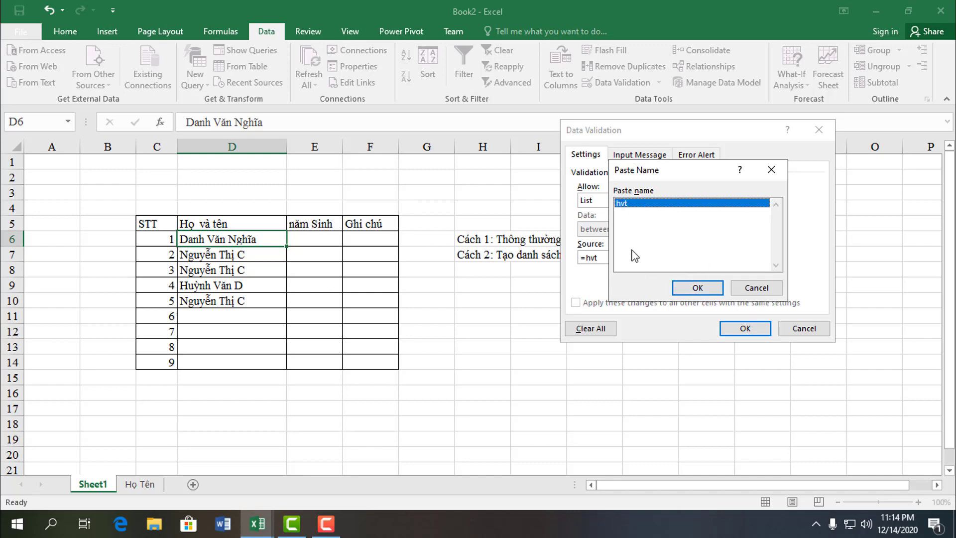
{"action": "left_click", "coordinate": [697, 288]}
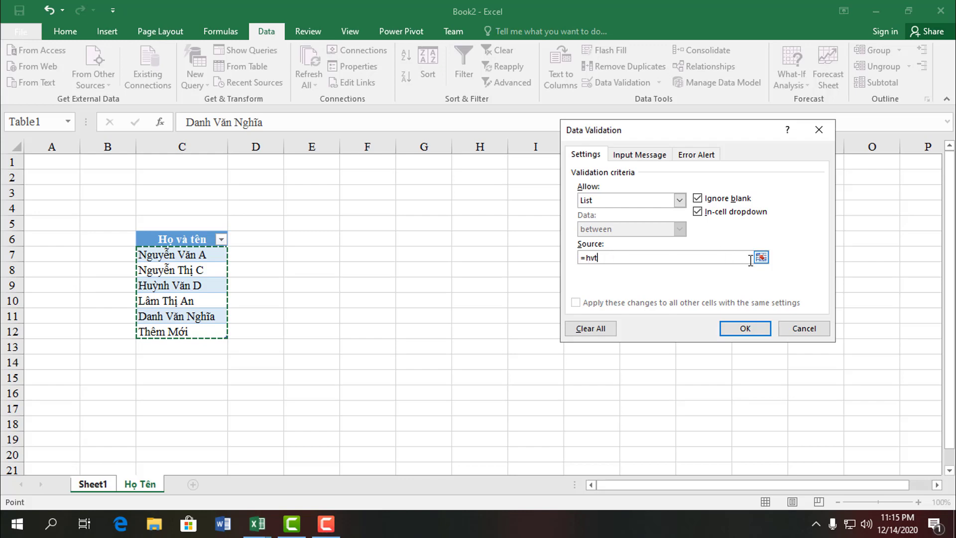
Apply the dropdown rule and choose the third name for D6
{"action": "left_click", "coordinate": [746, 329]}
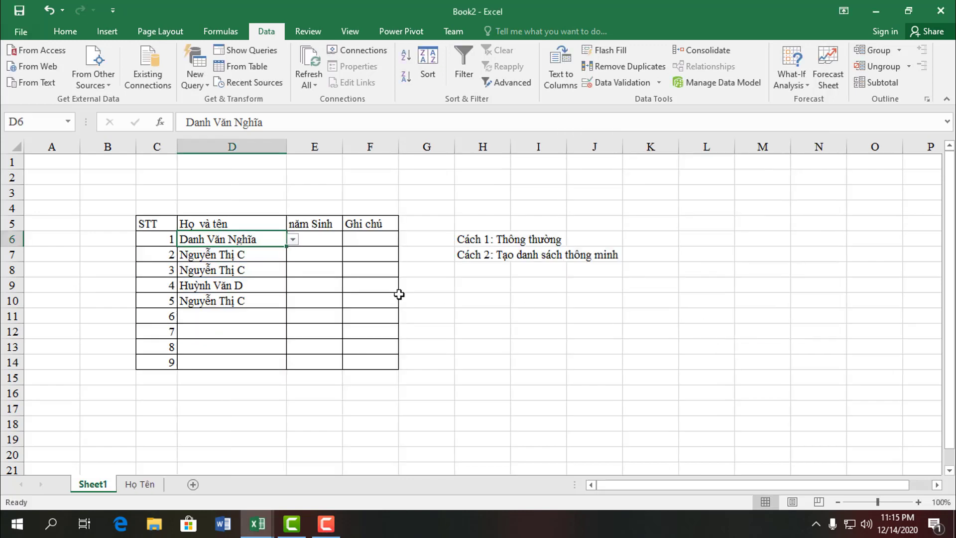
{"action": "left_click", "coordinate": [293, 239]}
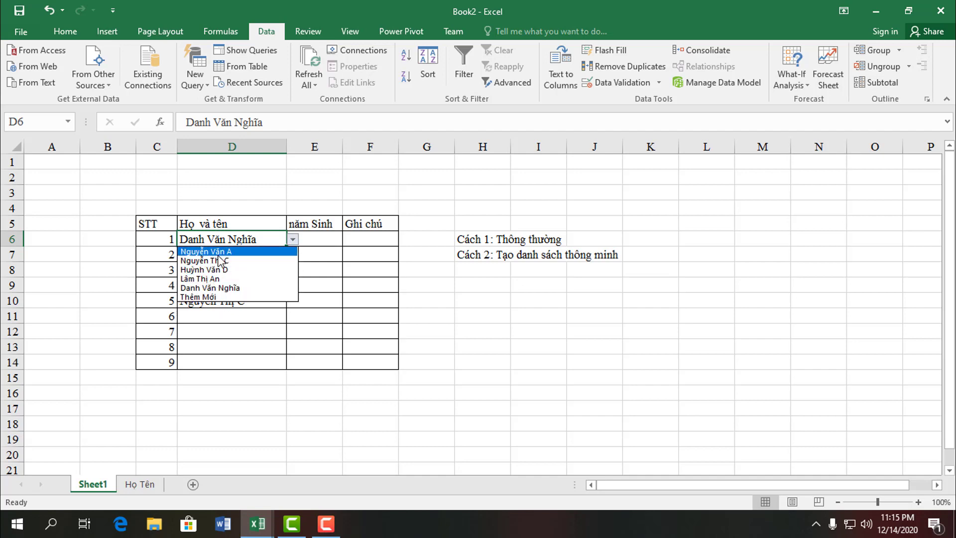
{"action": "left_click", "coordinate": [217, 269]}
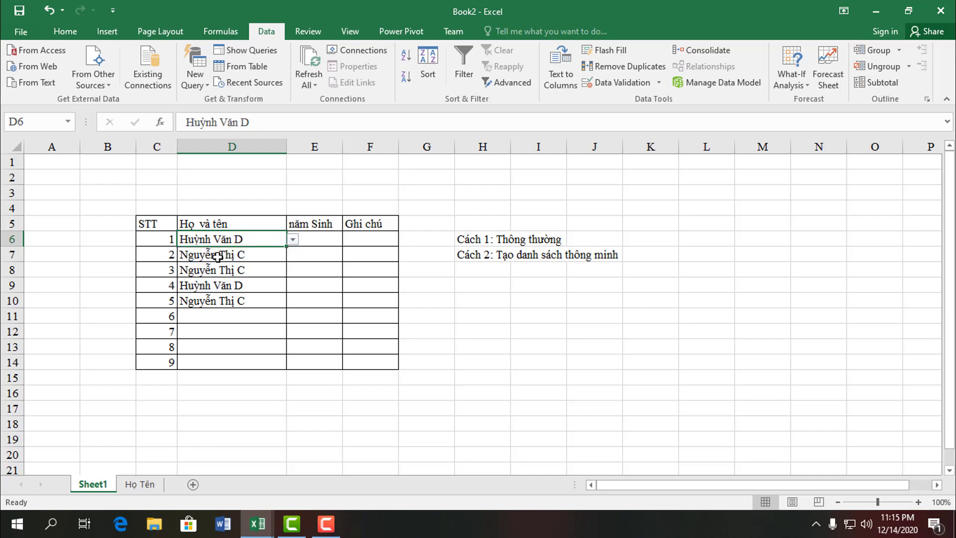
Copy D6's dropdown down to D14, then clear the copied names from D7:D14
{"action": "left_click", "coordinate": [271, 255]}
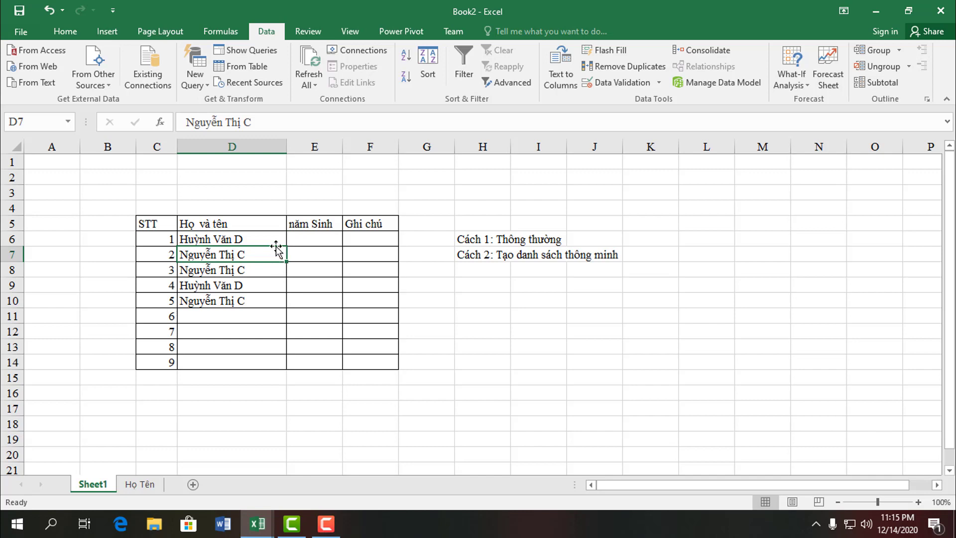
{"action": "left_click", "coordinate": [279, 241]}
{"action": "left_click_drag", "start_coordinate": [288, 247], "coordinate": [262, 370]}
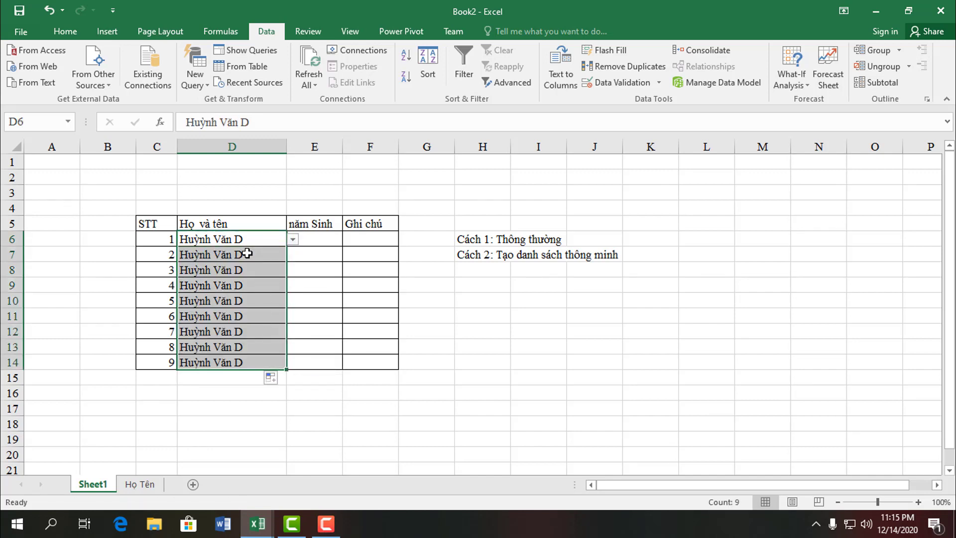
{"action": "left_click_drag", "start_coordinate": [247, 254], "coordinate": [229, 368]}
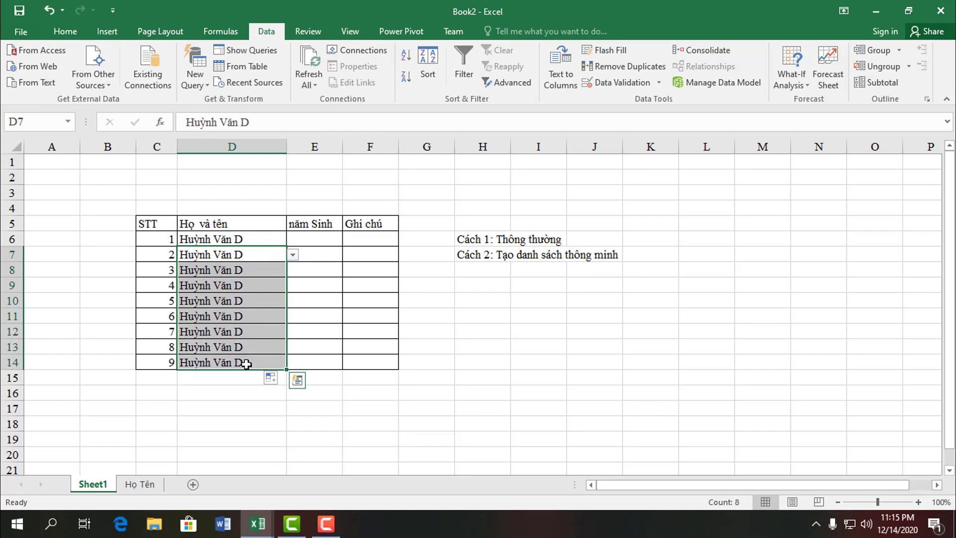
{"action": "key", "text": "Delete"}
Recheck D6's name list without changing it, then go to the Họ Tên sheet
{"action": "left_click", "coordinate": [255, 243]}
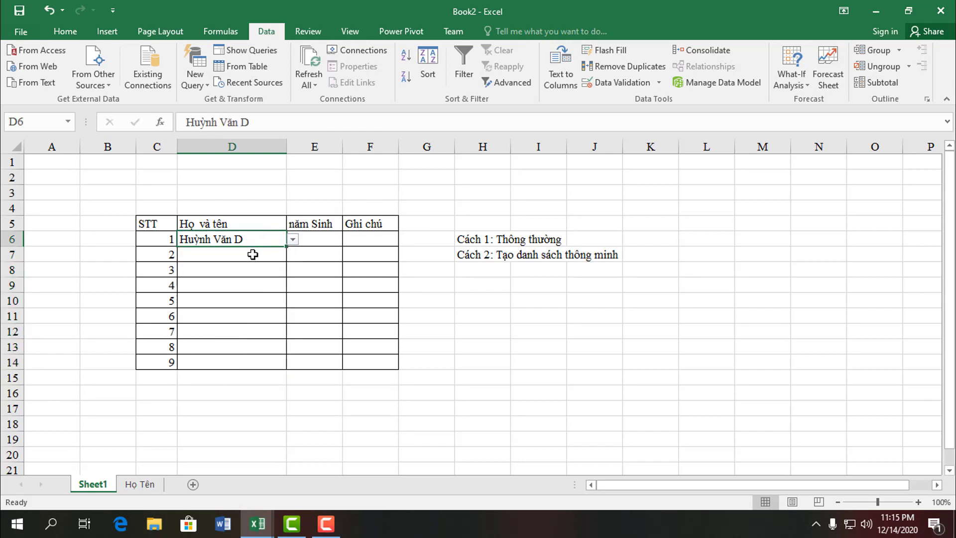
{"action": "left_click", "coordinate": [252, 254]}
{"action": "left_click", "coordinate": [267, 242]}
{"action": "left_click", "coordinate": [294, 240]}
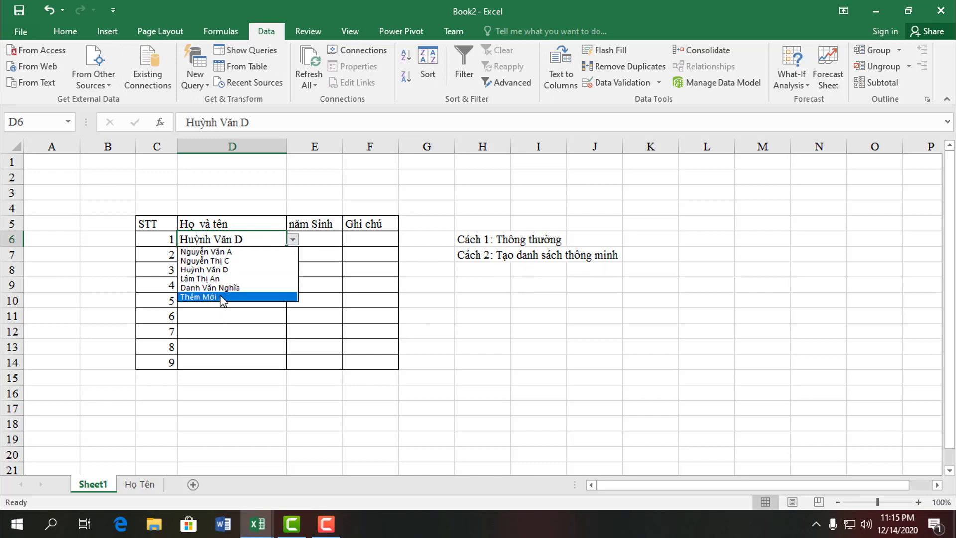
{"action": "left_click", "coordinate": [145, 486]}
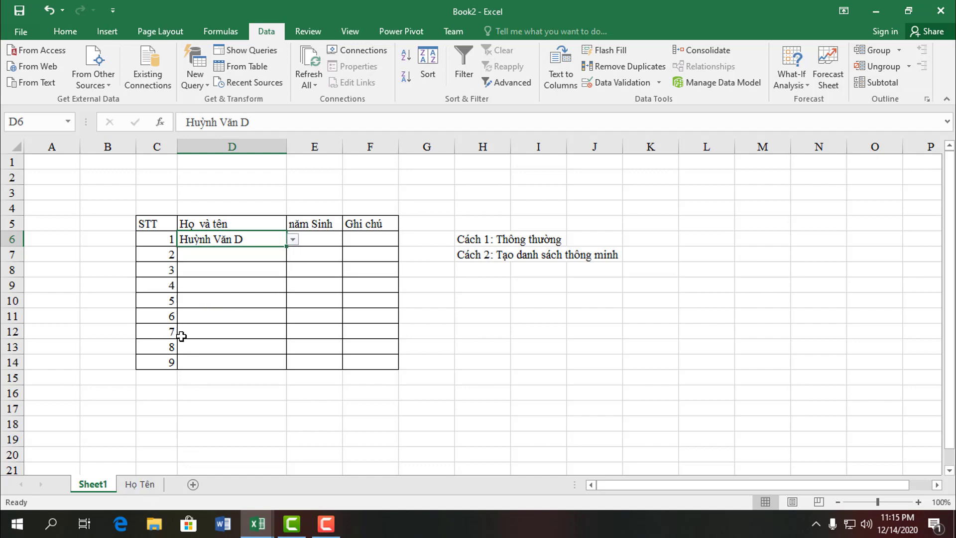
{"action": "left_click", "coordinate": [143, 484]}
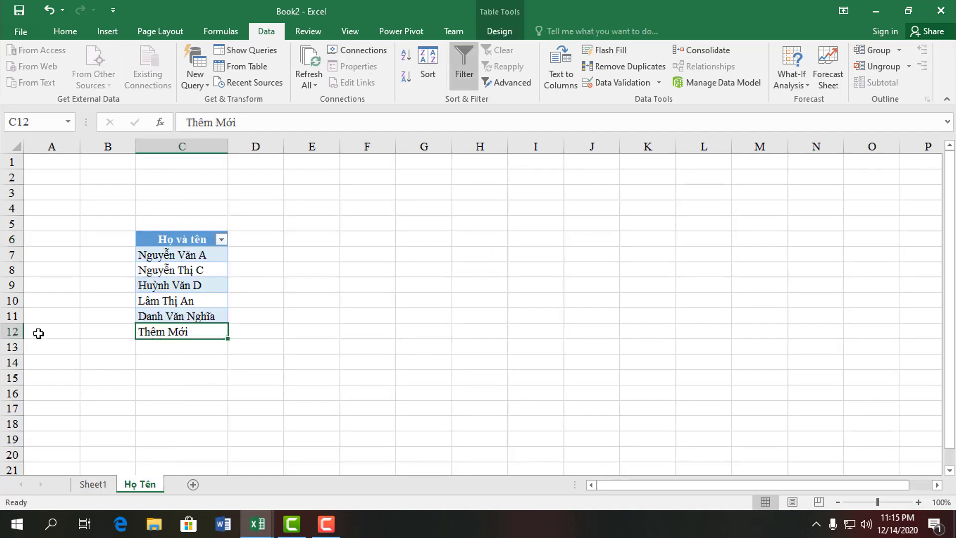
Delete the Thêm Mới table row at C12 from Table1, then return to Sheet1
{"action": "left_click", "coordinate": [13, 332]}
{"action": "right_click", "coordinate": [165, 331]}
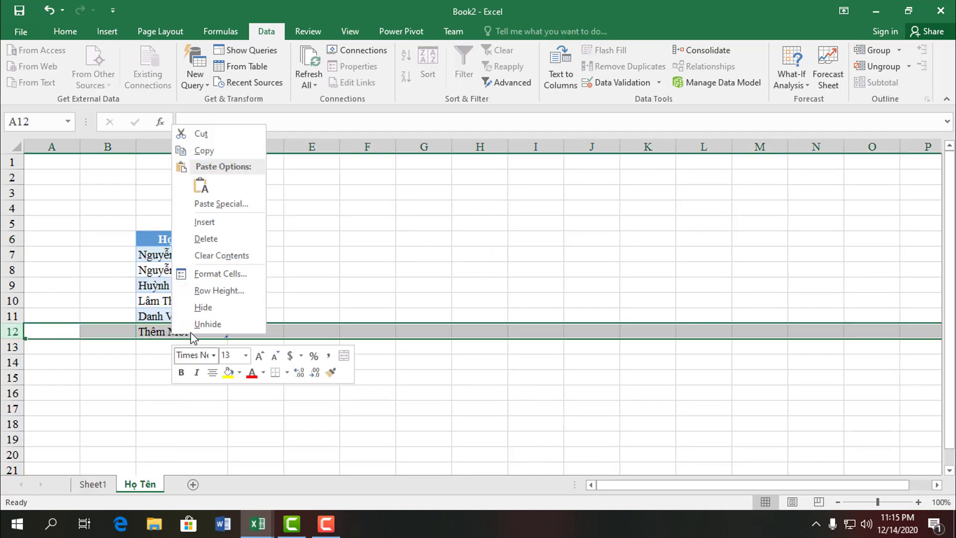
{"action": "left_click", "coordinate": [165, 330]}
{"action": "right_click", "coordinate": [172, 332]}
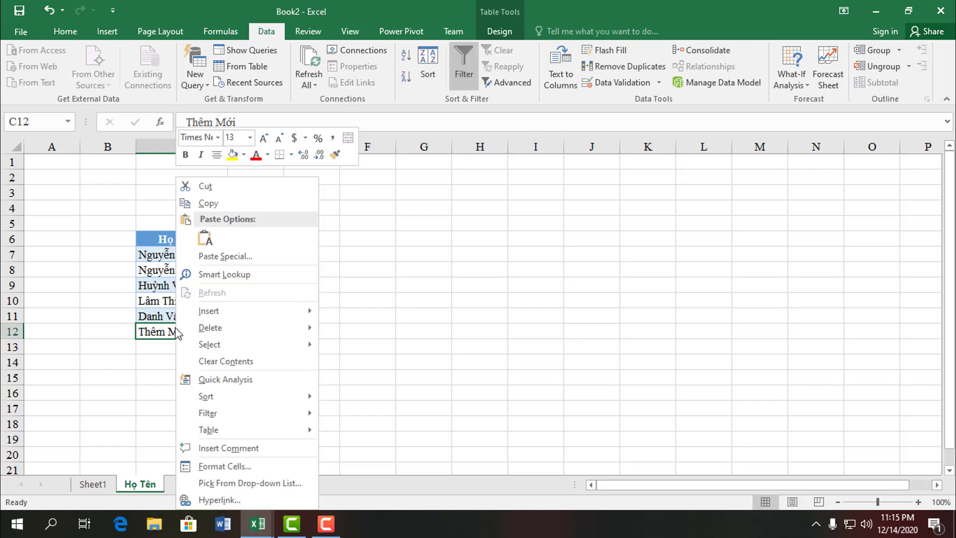
{"action": "mouse_move", "coordinate": [211, 328]}
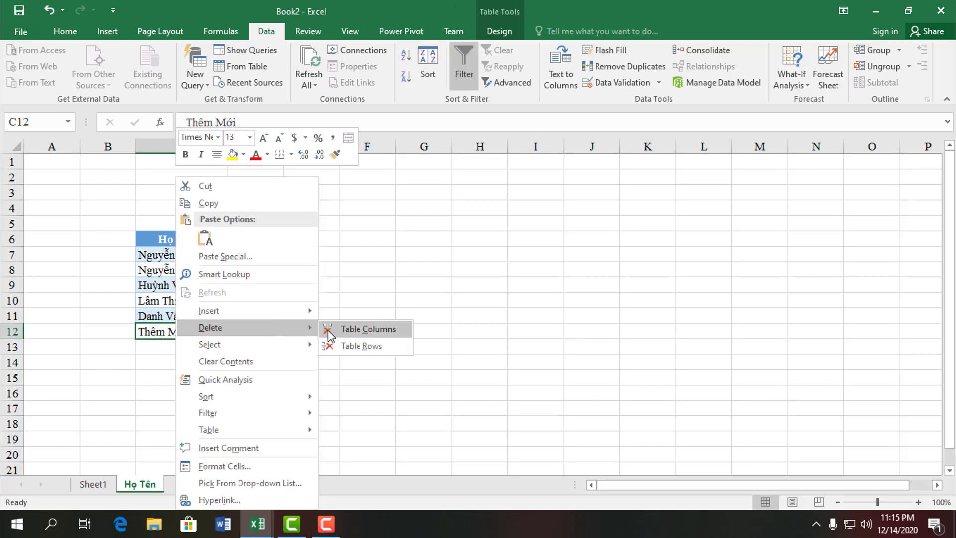
{"action": "left_click", "coordinate": [353, 346]}
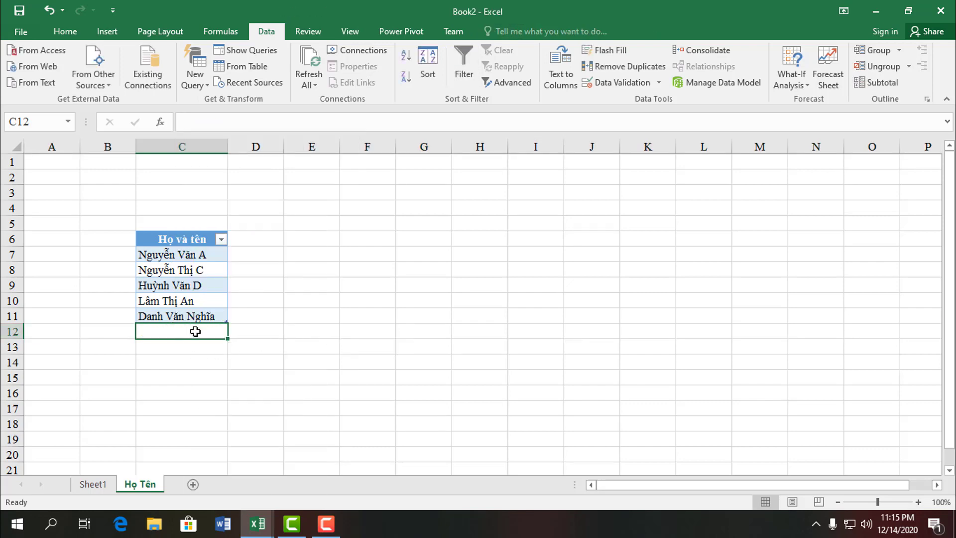
{"action": "left_click", "coordinate": [93, 485]}
Check D6's shortened name list, then go to the Họ Tên sheet
{"action": "left_click", "coordinate": [293, 239]}
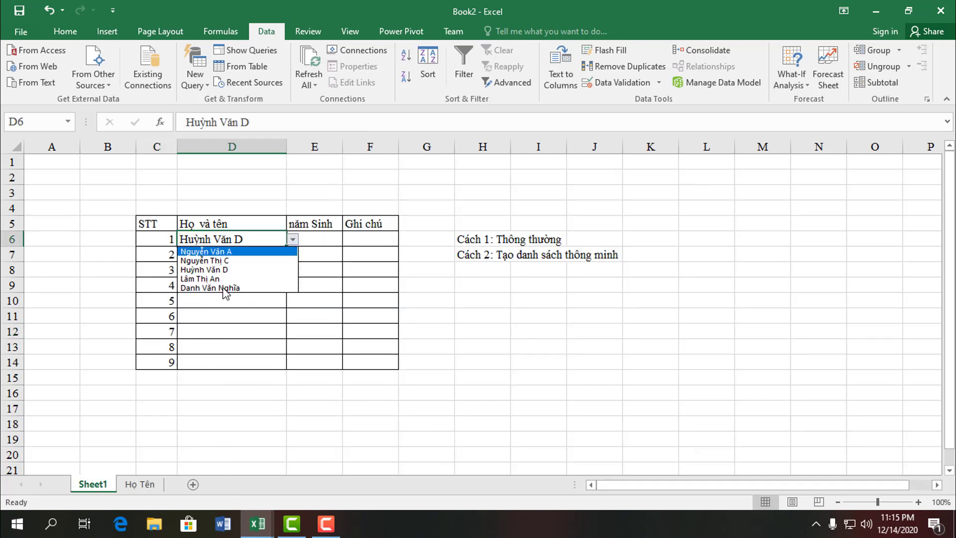
{"action": "left_click", "coordinate": [144, 483]}
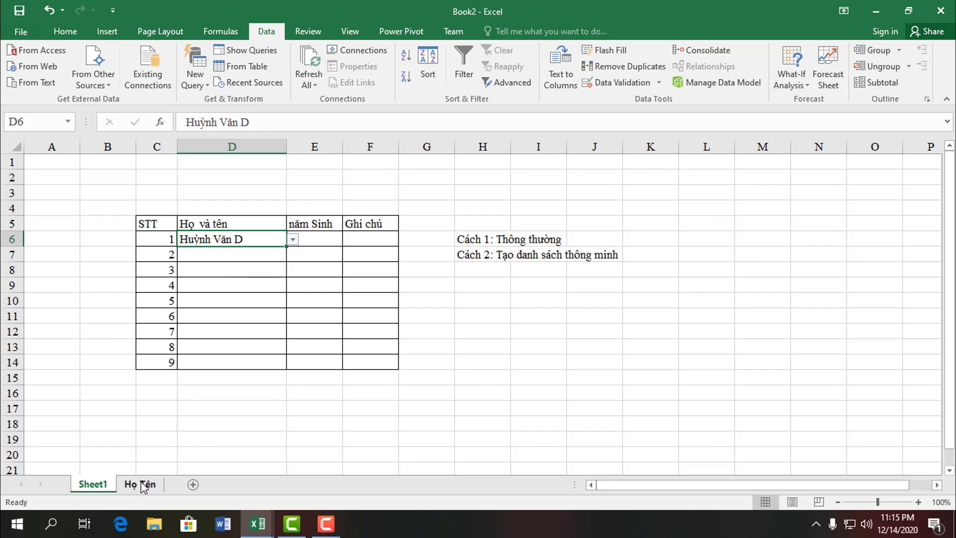
{"action": "left_click", "coordinate": [142, 483]}
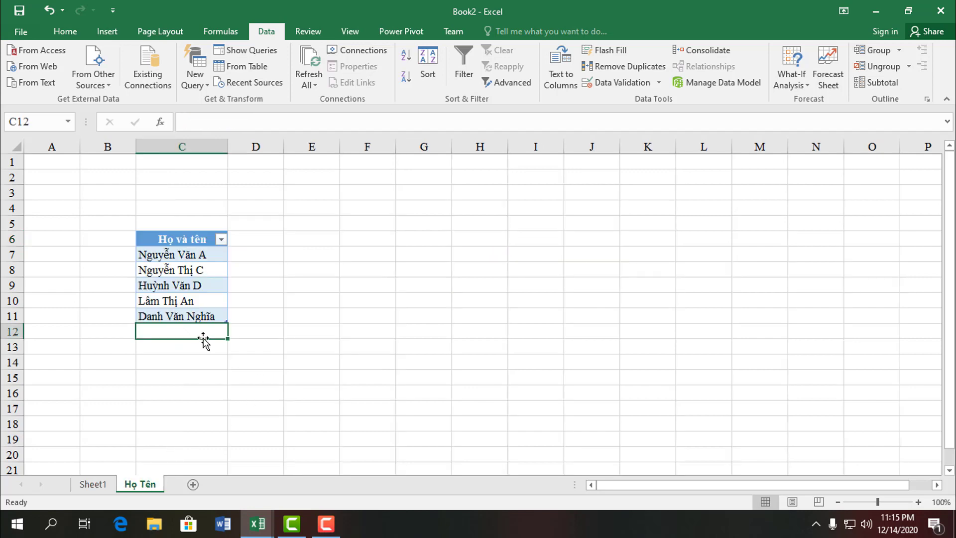
Enter two new names in C12 and C13 so Table1 grows to seven names
{"action": "double_click", "coordinate": [204, 331]}
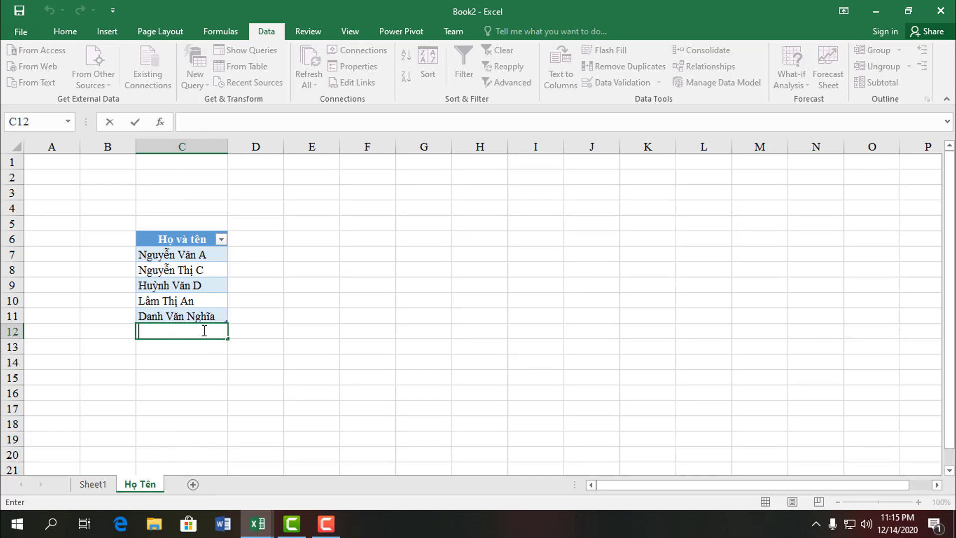
{"action": "type", "text": "Le"}
{"action": "type", "text": "ng Anh"}
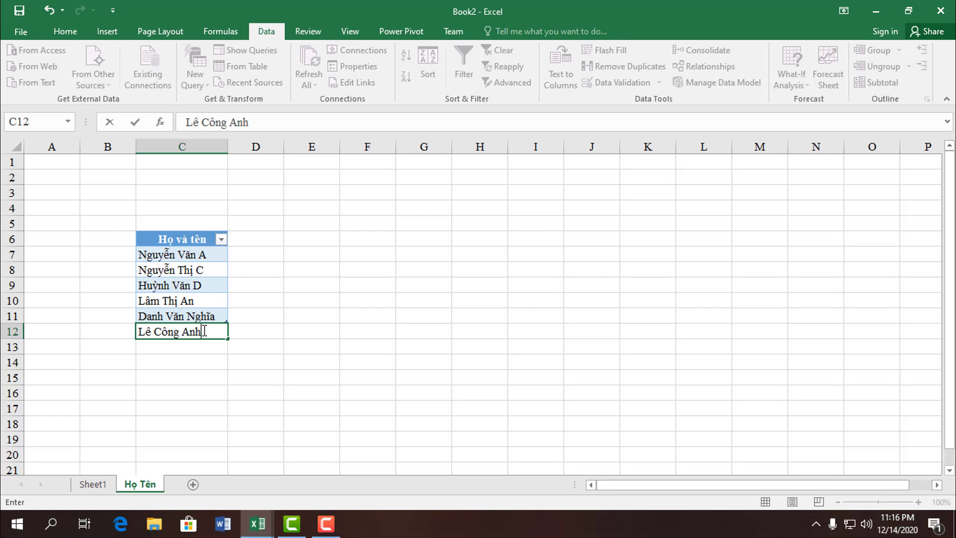
{"action": "key", "text": "Return"}
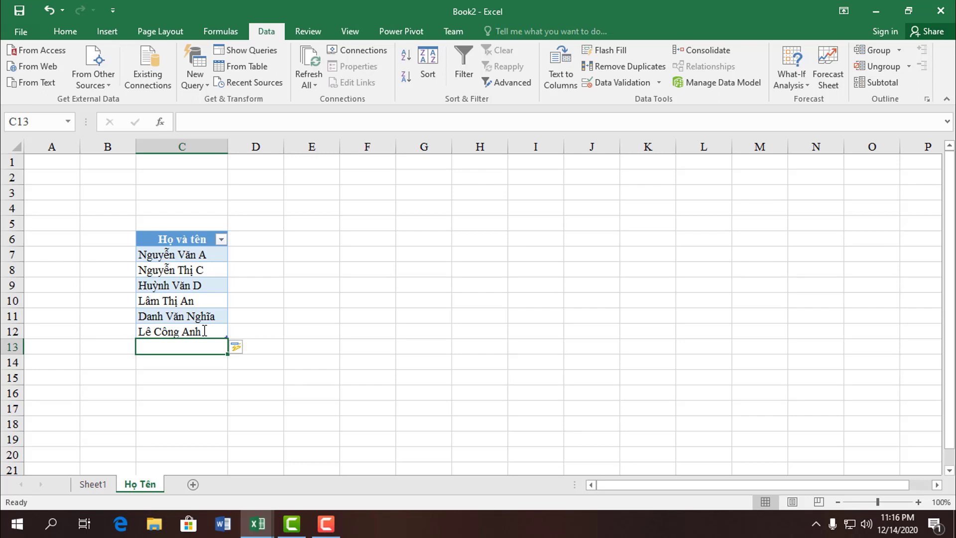
{"action": "type", "text": "Cao"}
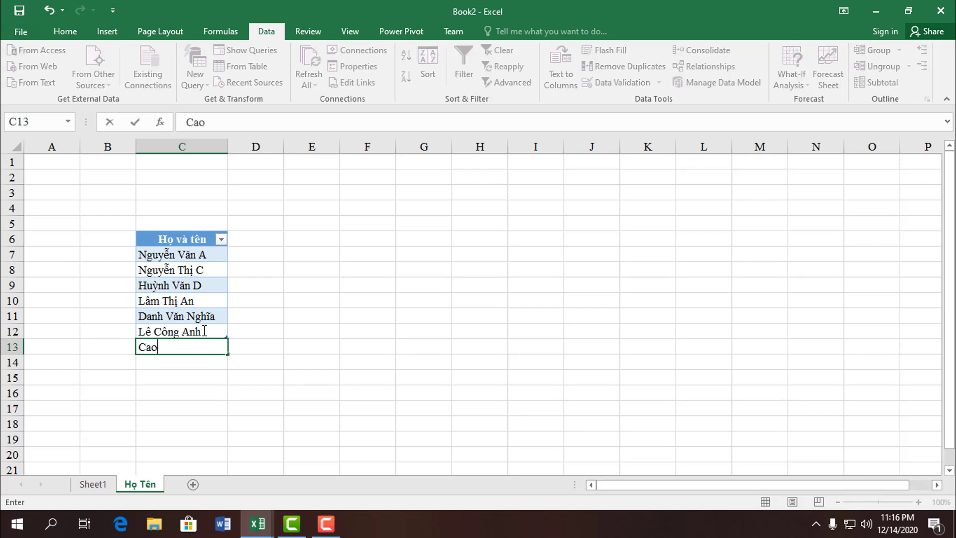
{"action": "type", "text": "Ba"}
{"action": "type", "text": "Hai"}
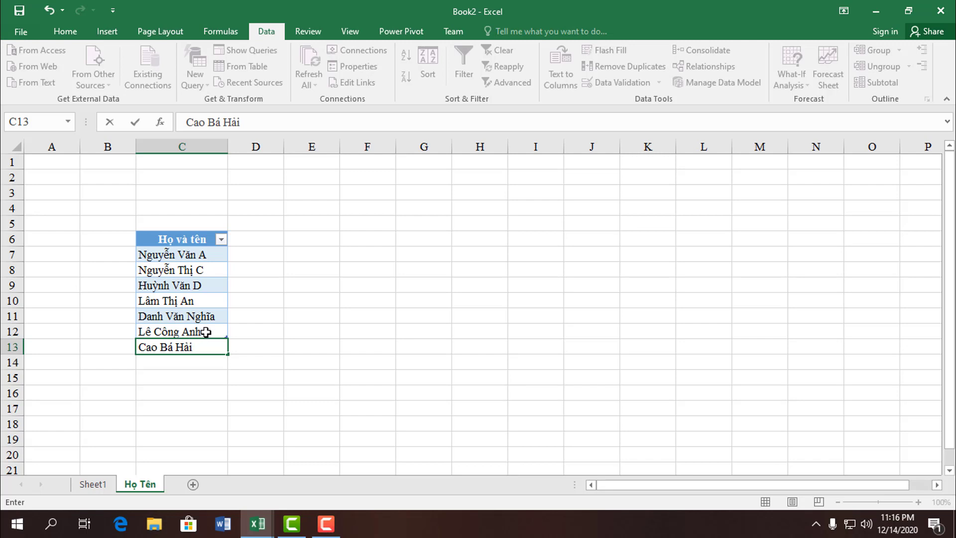
{"action": "left_click", "coordinate": [205, 332]}
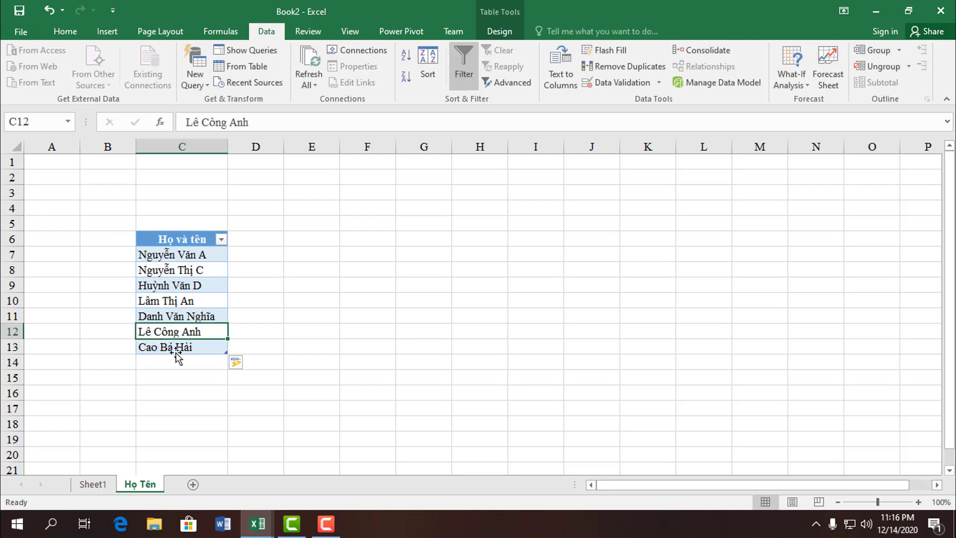
{"action": "left_click", "coordinate": [175, 350]}
{"action": "left_click", "coordinate": [92, 484]}
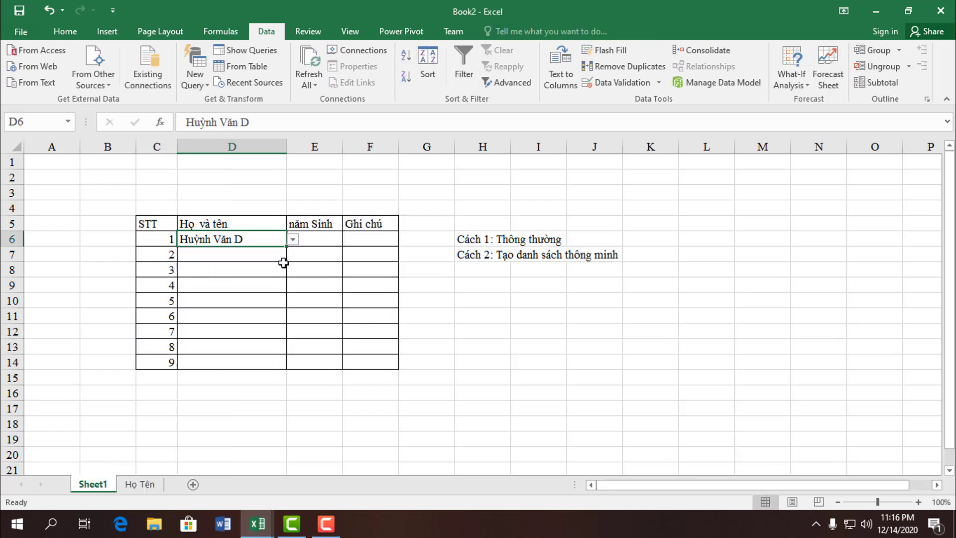
{"action": "left_click", "coordinate": [266, 256]}
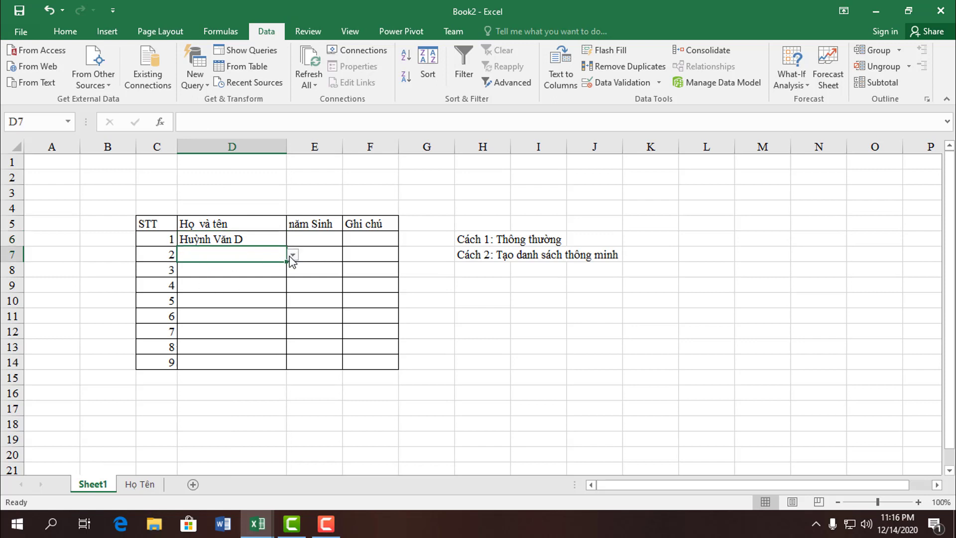
{"action": "left_click", "coordinate": [293, 256]}
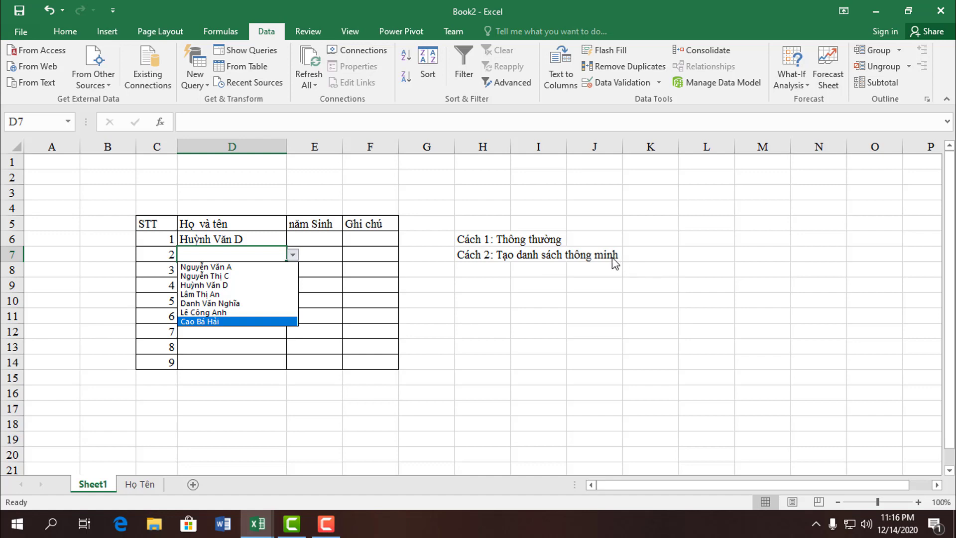
{"action": "left_click", "coordinate": [153, 490]}
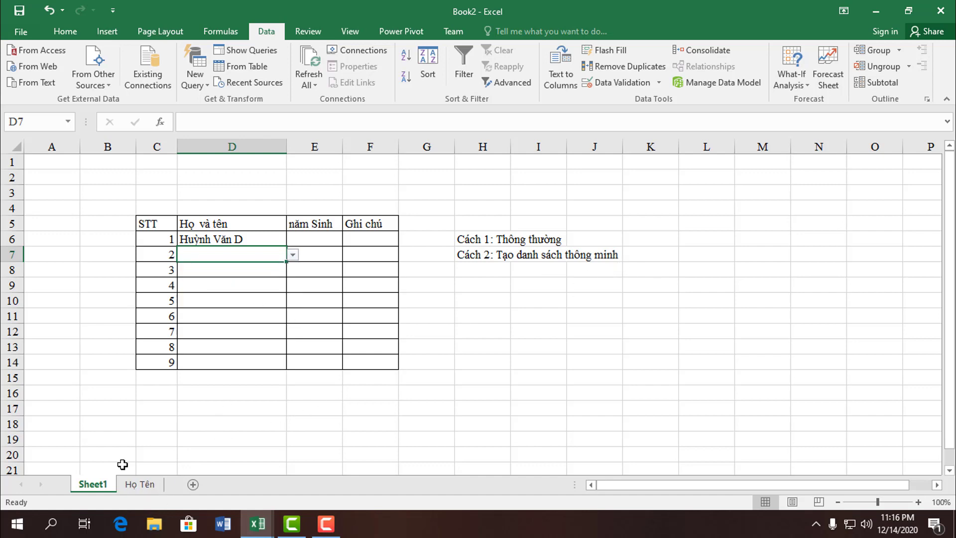
{"action": "left_click", "coordinate": [138, 486]}
{"action": "left_click", "coordinate": [192, 275]}
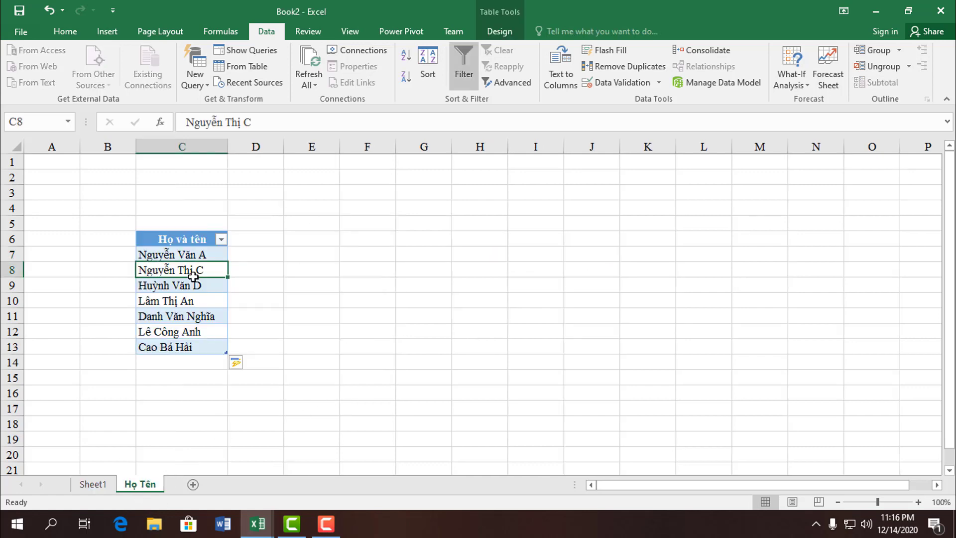
{"action": "left_click", "coordinate": [189, 351]}
{"action": "left_click", "coordinate": [180, 365]}
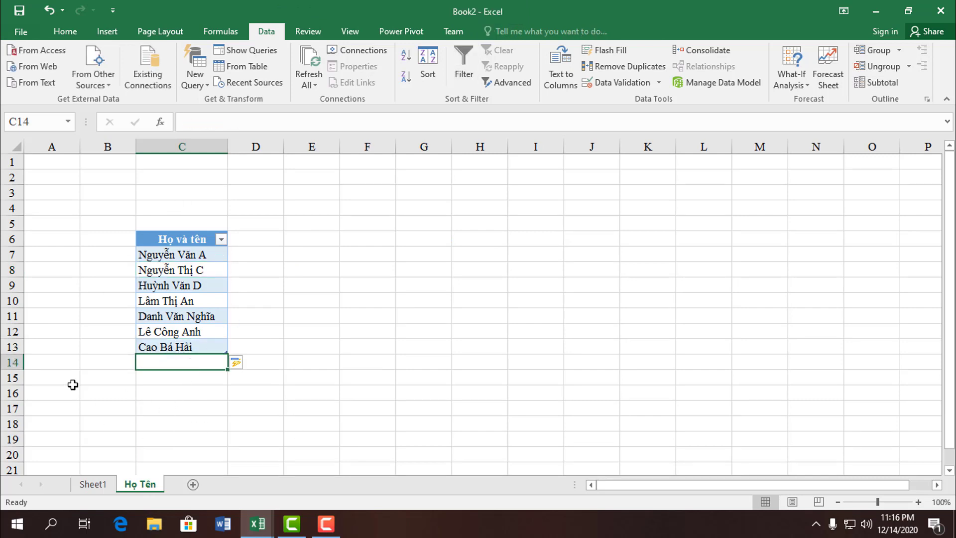
{"action": "left_click", "coordinate": [87, 484]}
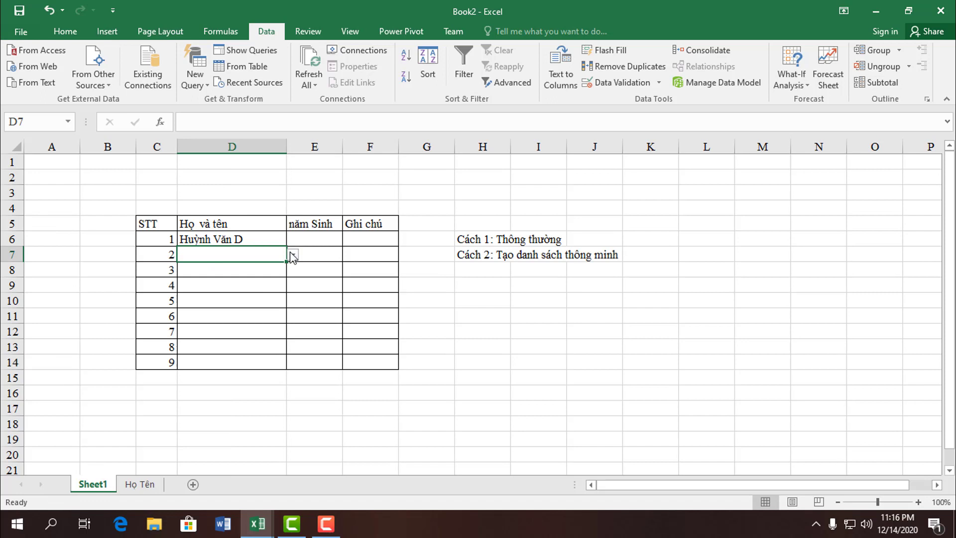
{"action": "left_click", "coordinate": [292, 255]}
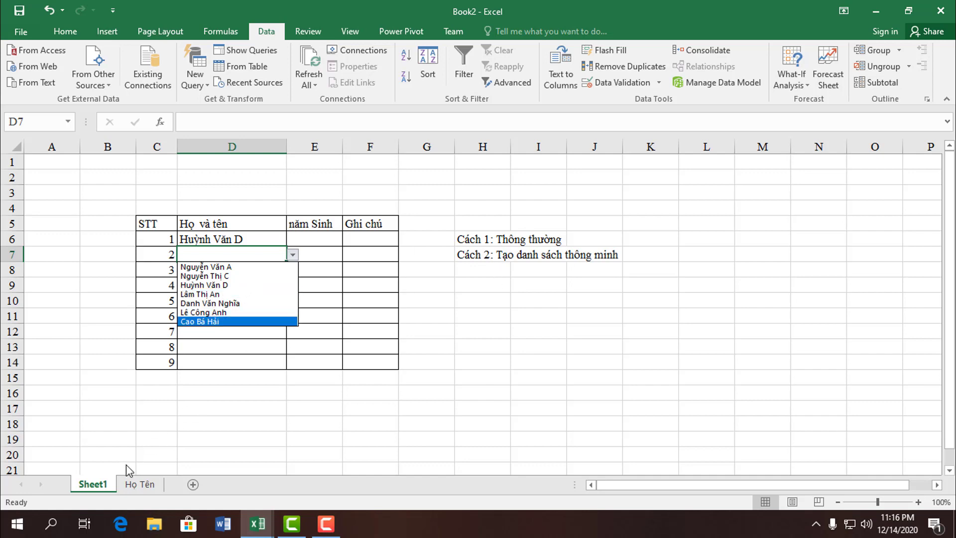
{"action": "key", "text": "Escape"}
{"action": "left_click", "coordinate": [145, 485]}
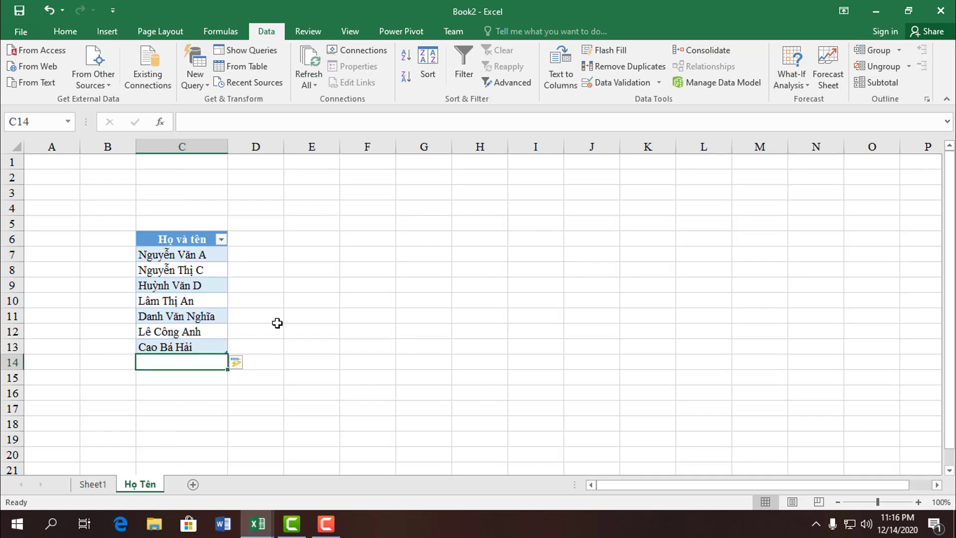
{"action": "left_click", "coordinate": [92, 485]}
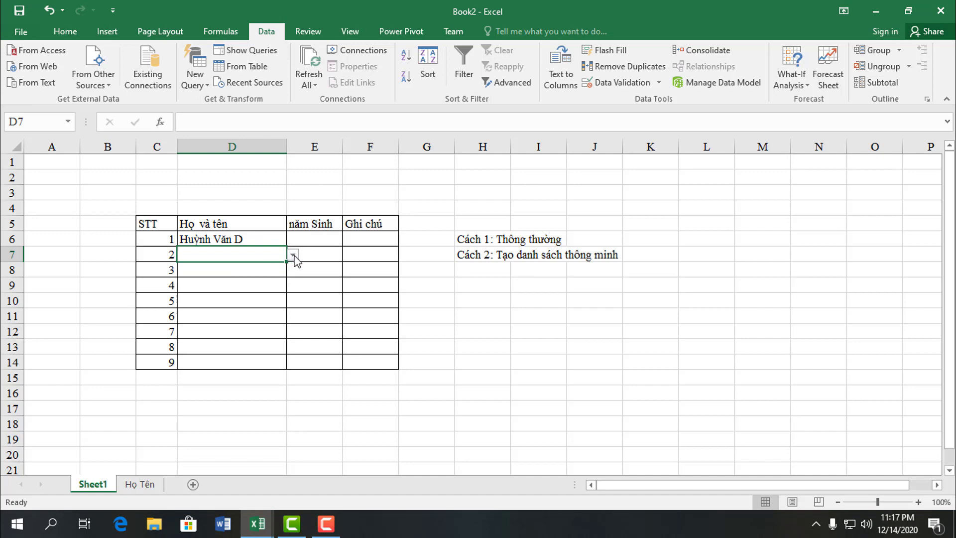
Pick a name for D7 from its dropdown list
{"action": "left_click", "coordinate": [290, 256]}
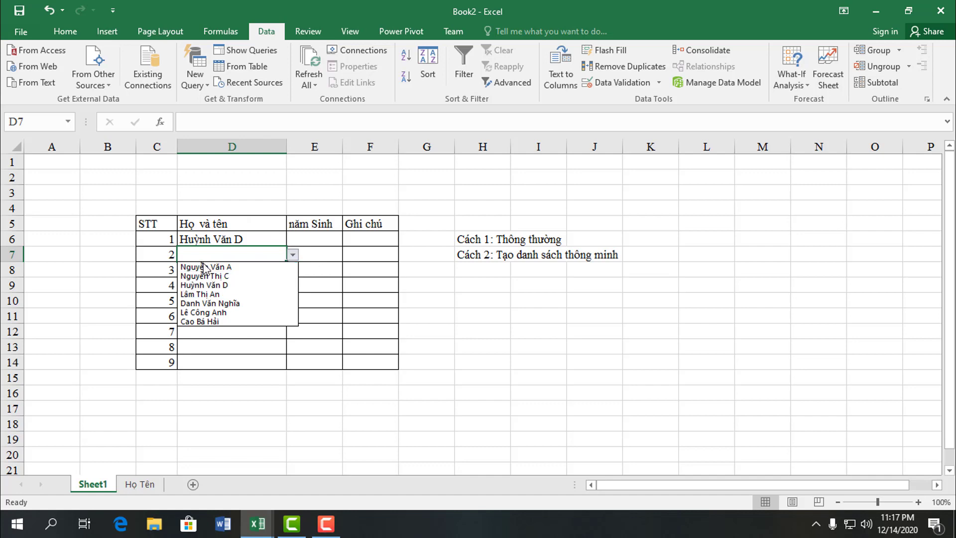
{"action": "left_click", "coordinate": [224, 303]}
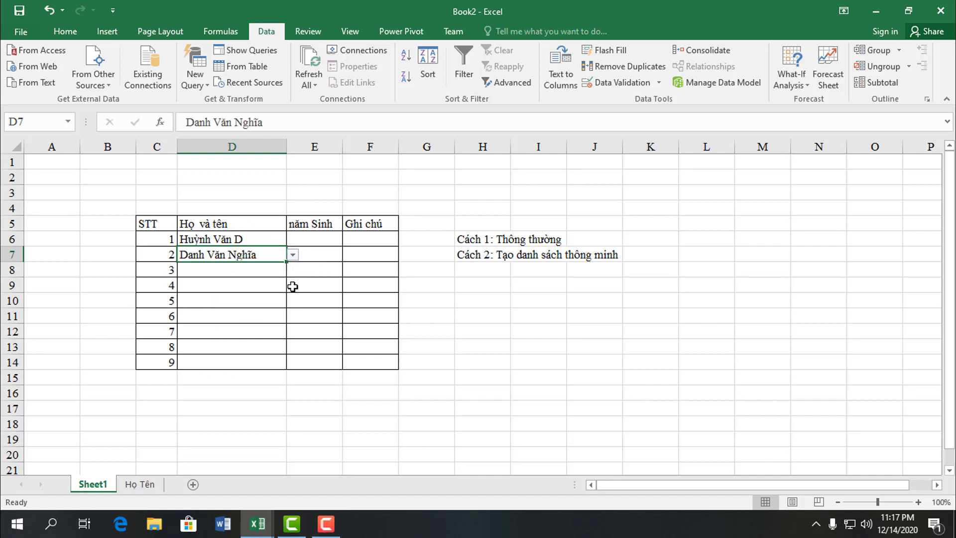
{"action": "left_click", "coordinate": [294, 254]}
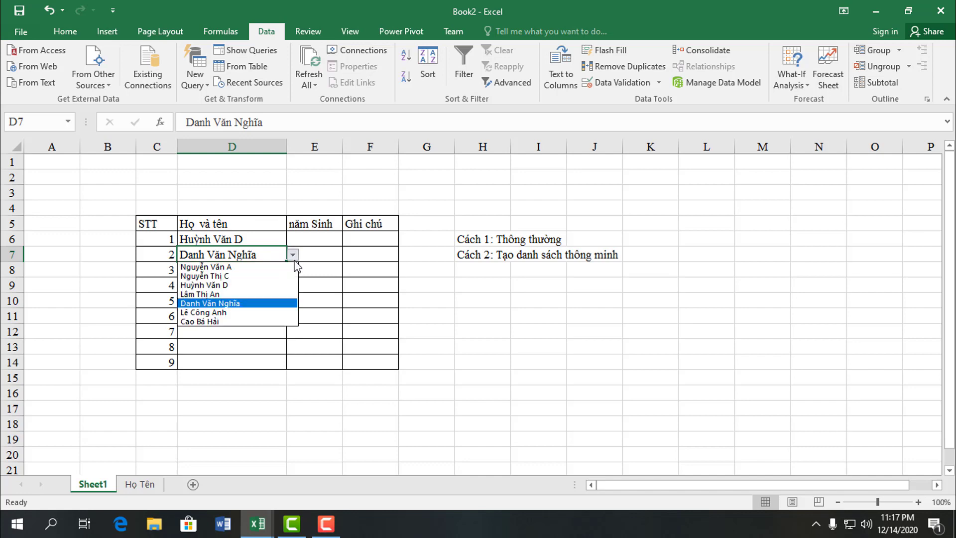
{"action": "left_click", "coordinate": [313, 302]}
{"action": "left_click", "coordinate": [487, 260]}
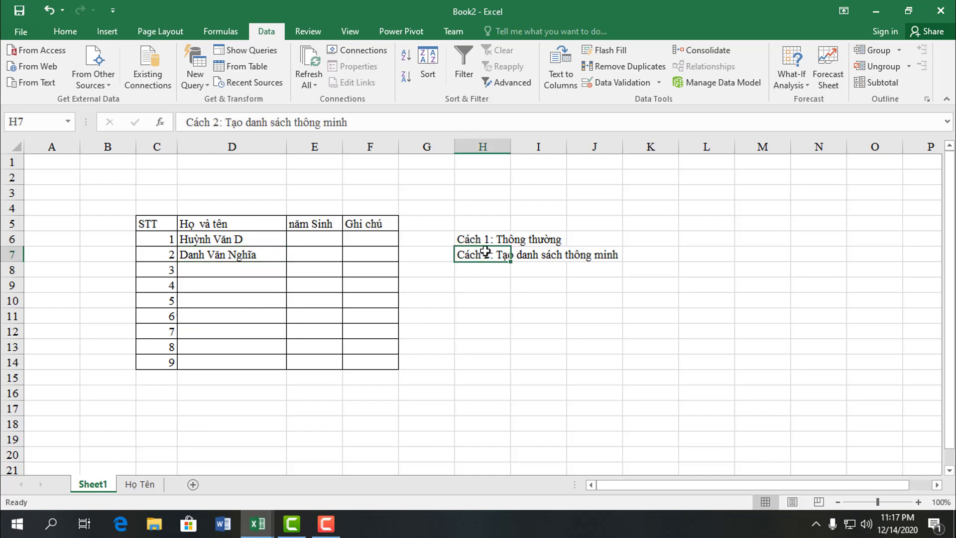
{"action": "left_click", "coordinate": [201, 287]}
{"action": "left_click", "coordinate": [231, 274]}
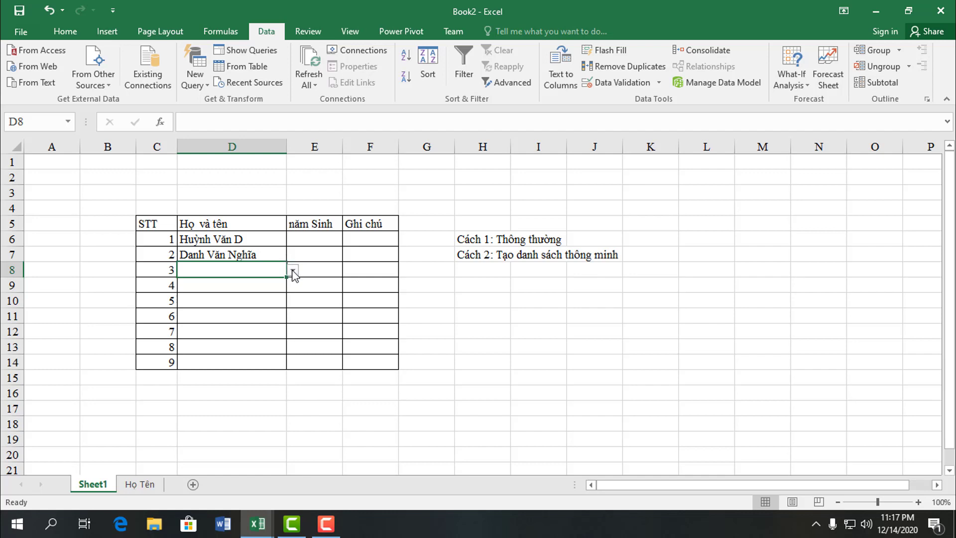
Pick names for D8 and D9 from their dropdown lists
{"action": "left_click", "coordinate": [293, 271]}
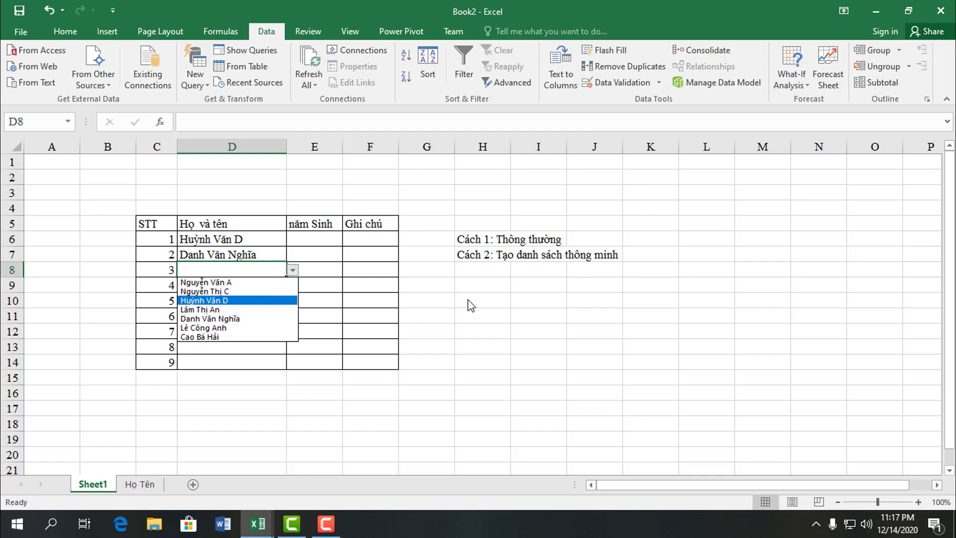
{"action": "left_click", "coordinate": [231, 300]}
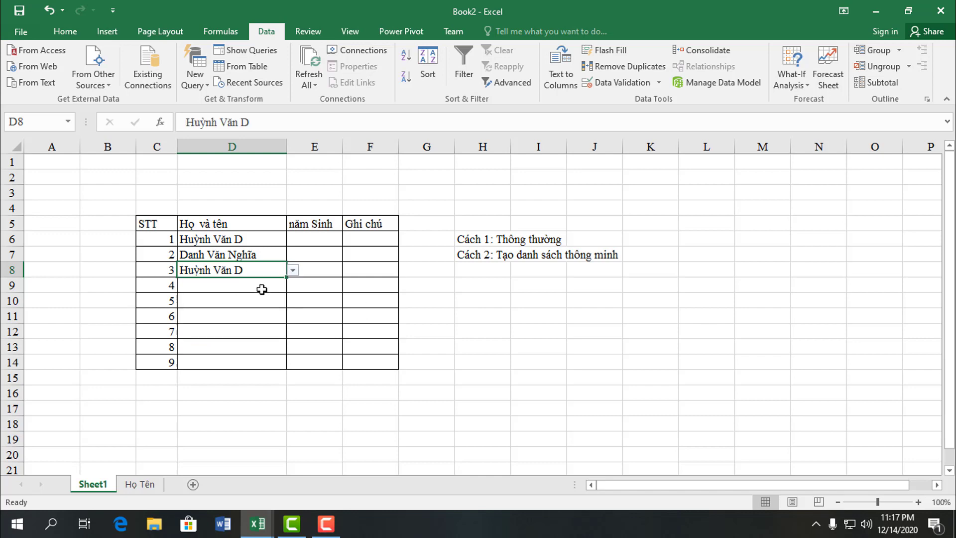
{"action": "left_click", "coordinate": [259, 285]}
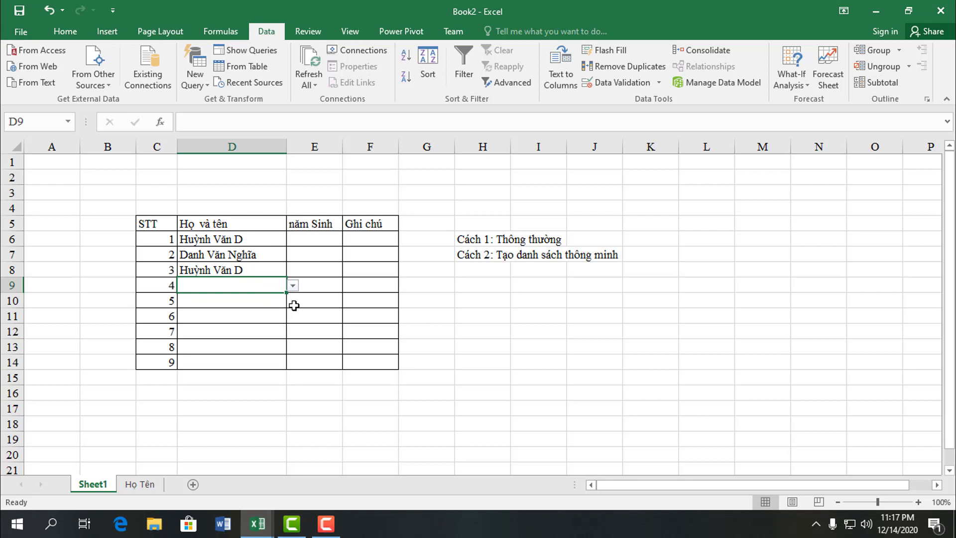
{"action": "left_click", "coordinate": [293, 285]}
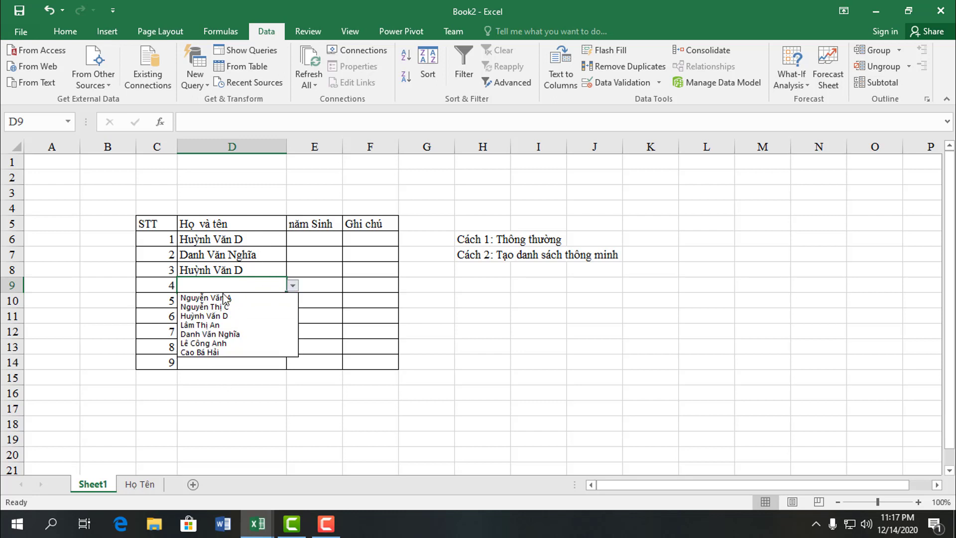
{"action": "left_click", "coordinate": [217, 309]}
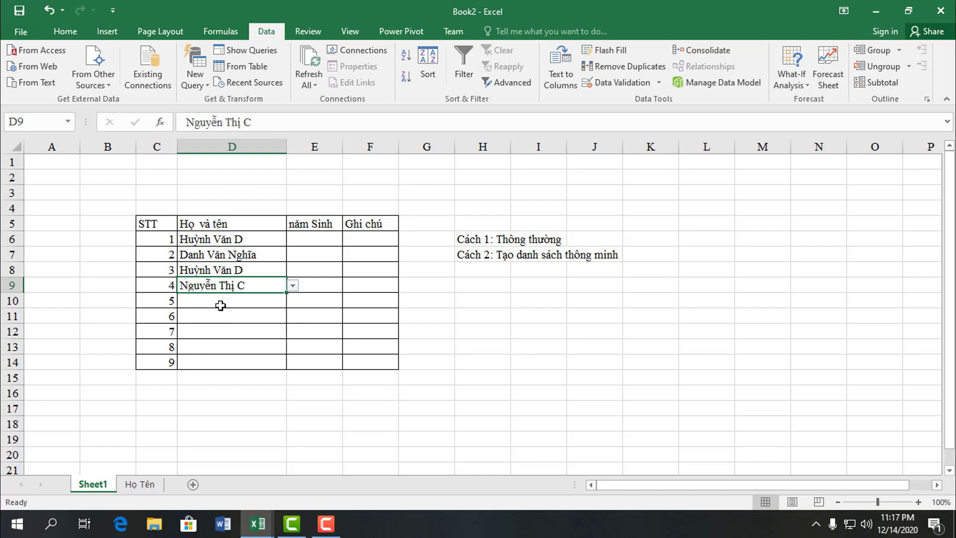
{"action": "left_click", "coordinate": [294, 286]}
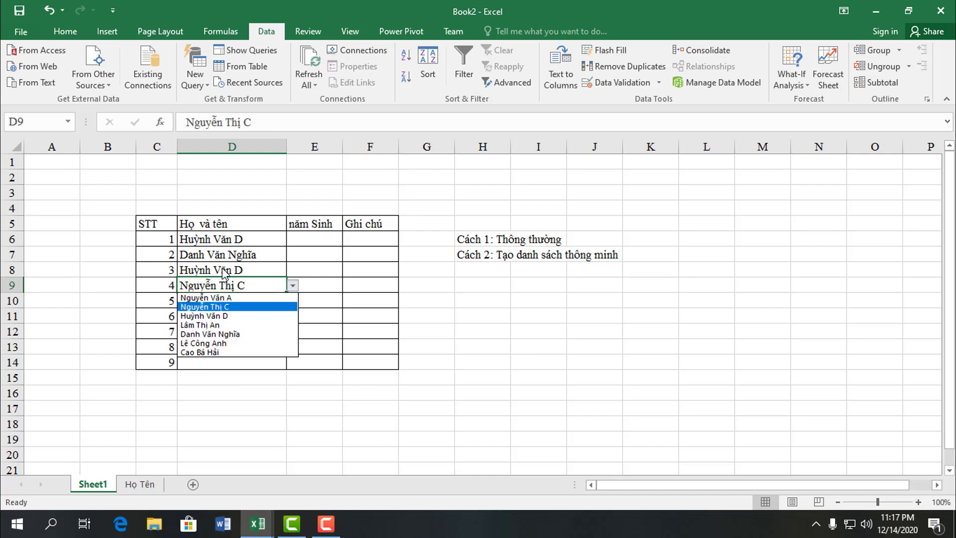
{"action": "left_click", "coordinate": [438, 338]}
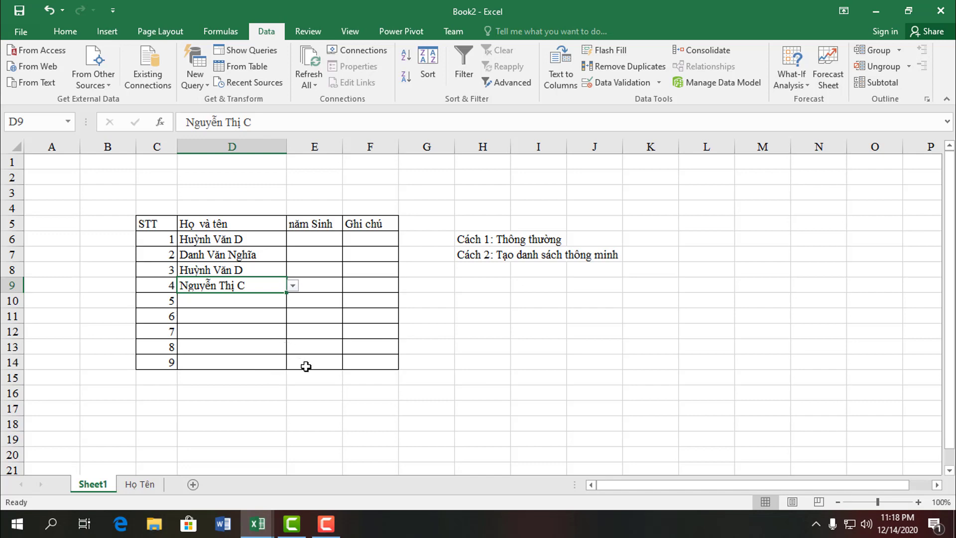
Select the block containing the Cách 1 and Cách 2 notes
{"action": "left_click", "coordinate": [449, 392]}
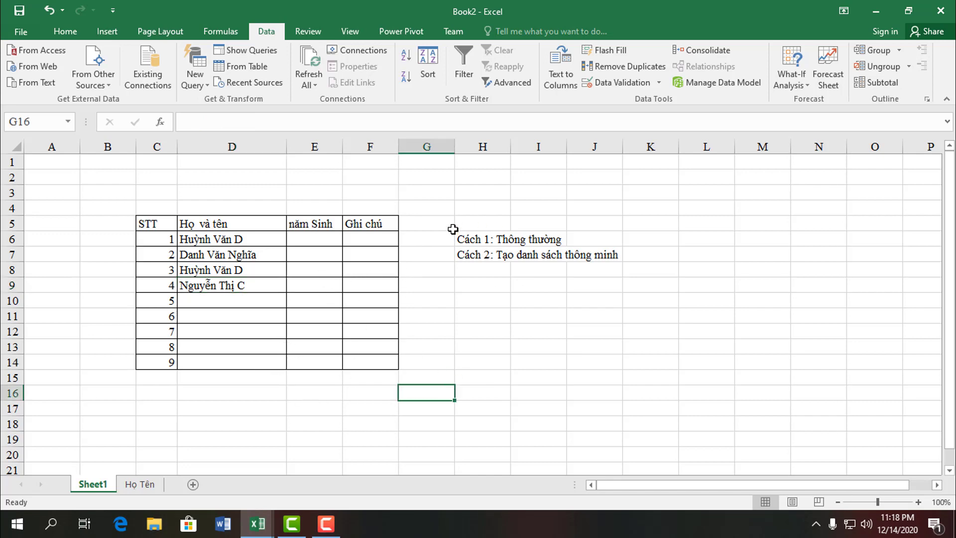
{"action": "left_click_drag", "start_coordinate": [460, 229], "coordinate": [596, 265]}
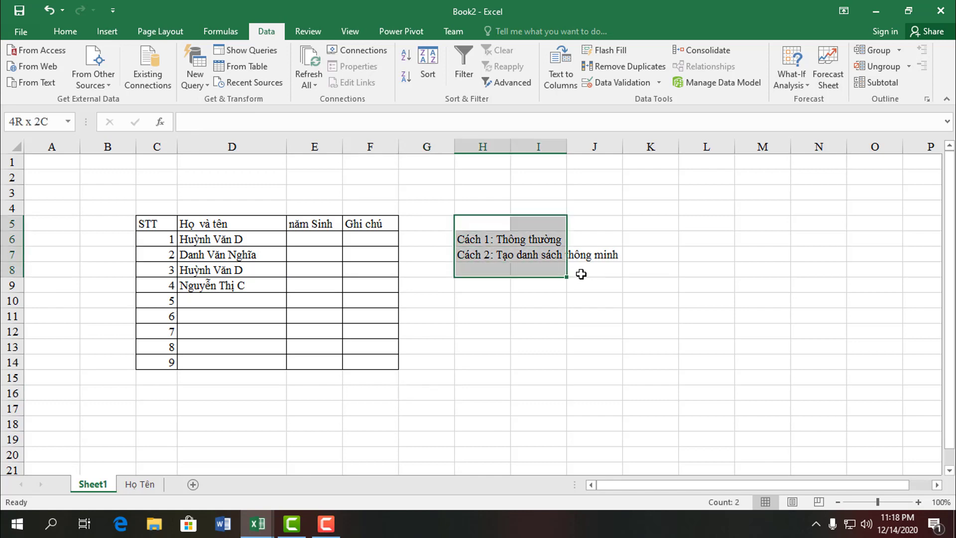
{"action": "left_click", "coordinate": [492, 239]}
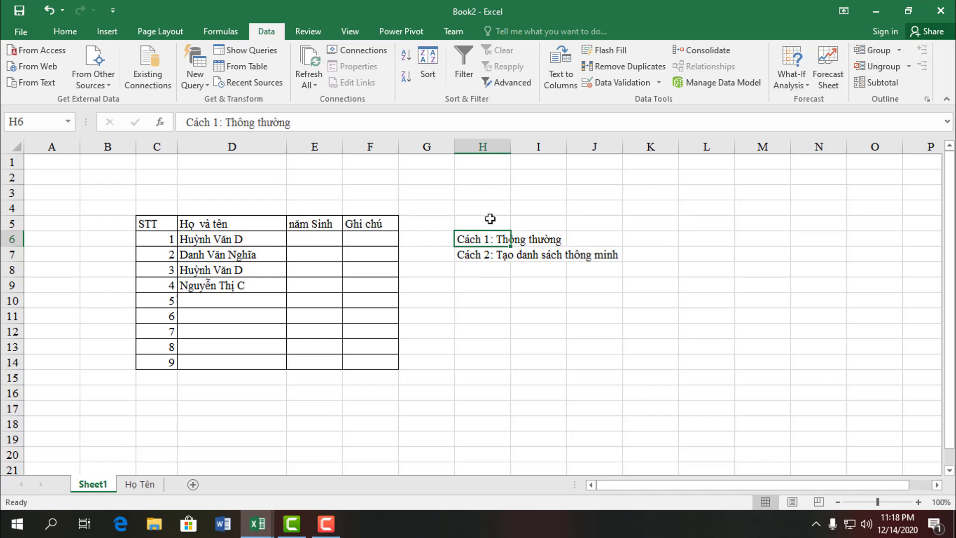
{"action": "left_click_drag", "start_coordinate": [484, 222], "coordinate": [599, 259]}
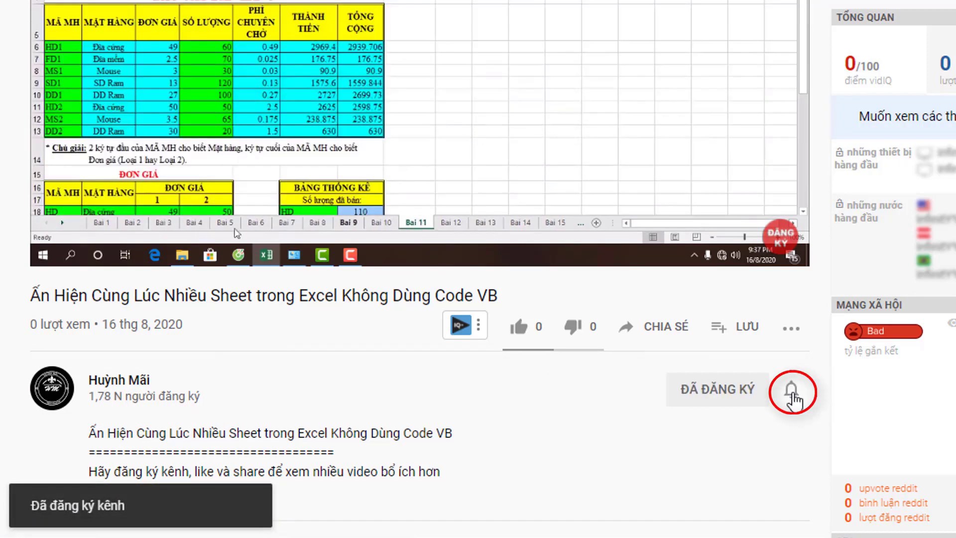
Open the bell menu beside Đã đăng ký to show the channel's notification levels
{"action": "left_click", "coordinate": [792, 394]}
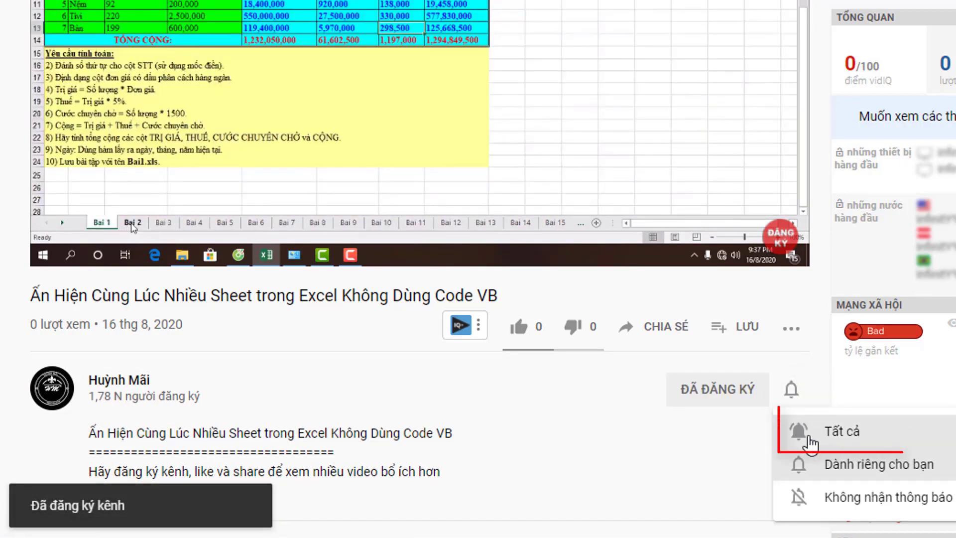